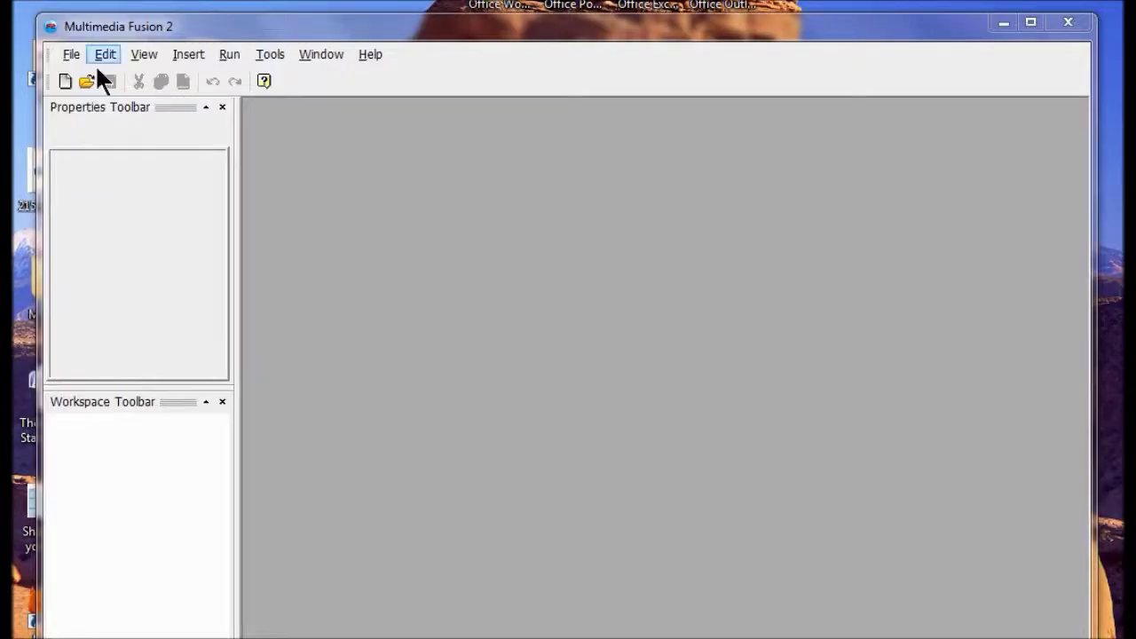
Create a new application and add two more frames to it, making three frames in total
{"action": "left_click", "coordinate": [64, 80]}
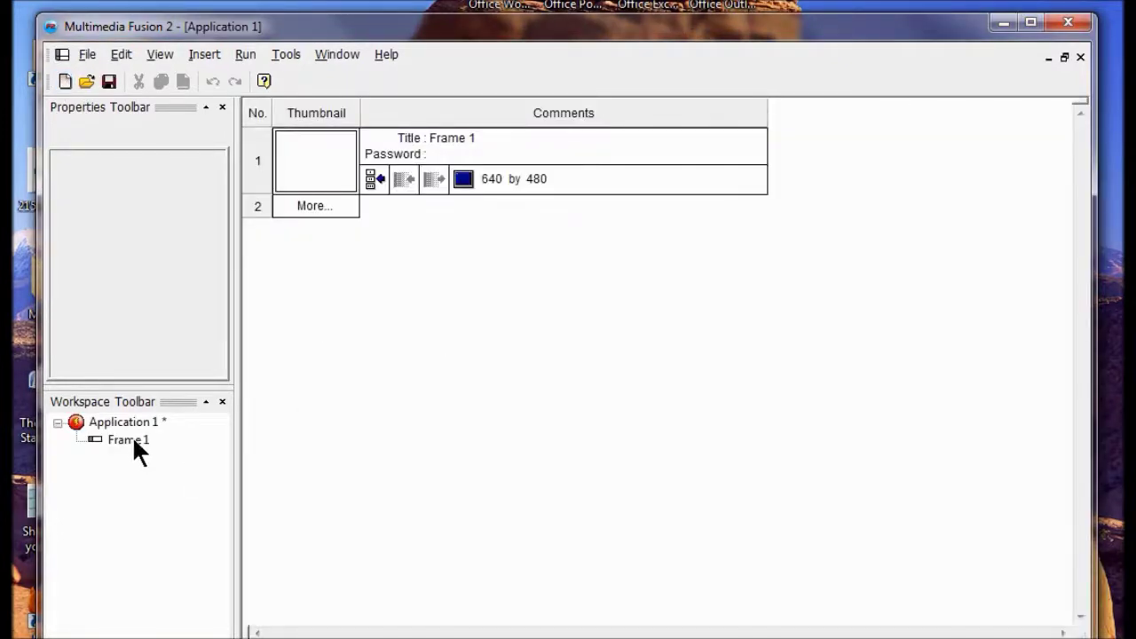
{"action": "left_click", "coordinate": [133, 441]}
{"action": "left_click", "coordinate": [124, 423]}
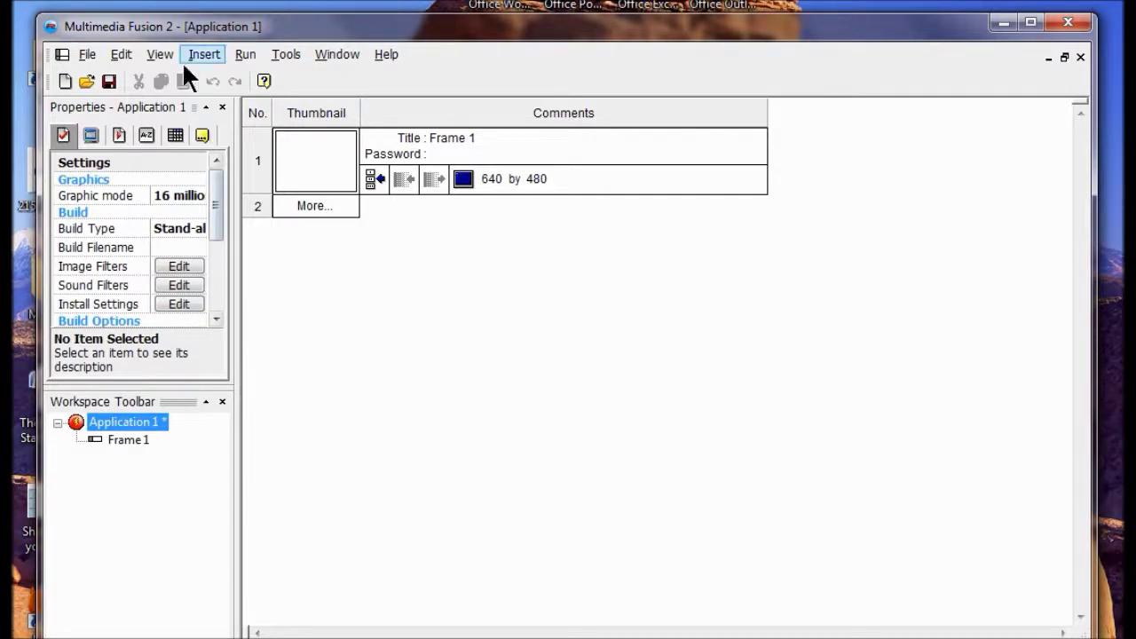
{"action": "left_click", "coordinate": [207, 54]}
{"action": "left_click", "coordinate": [224, 75]}
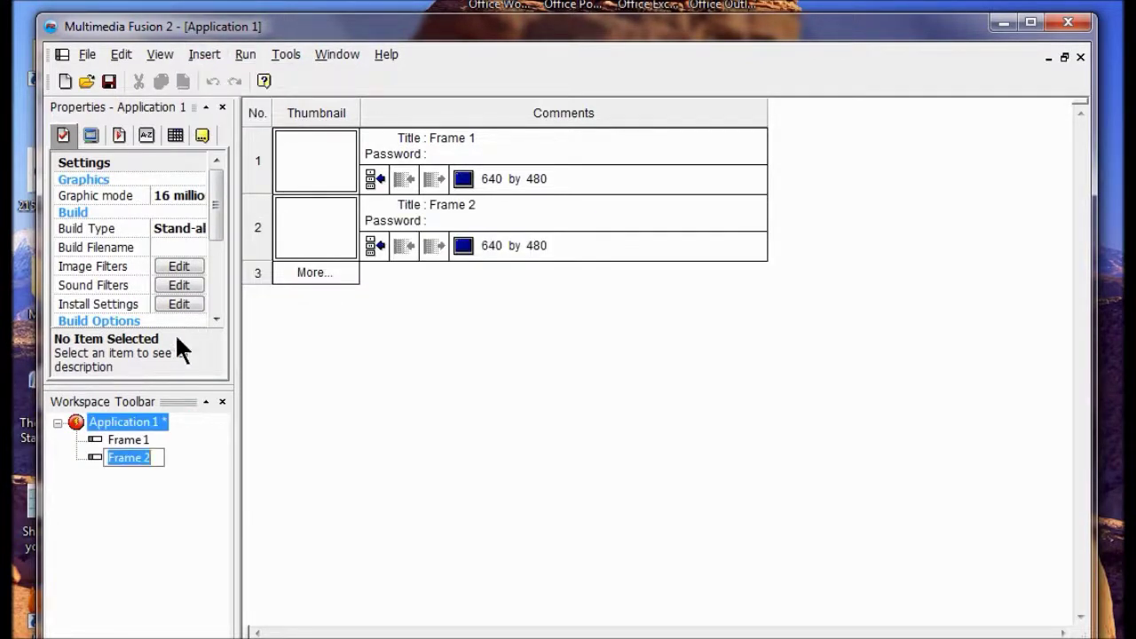
{"action": "left_click", "coordinate": [206, 55]}
{"action": "left_click", "coordinate": [228, 78]}
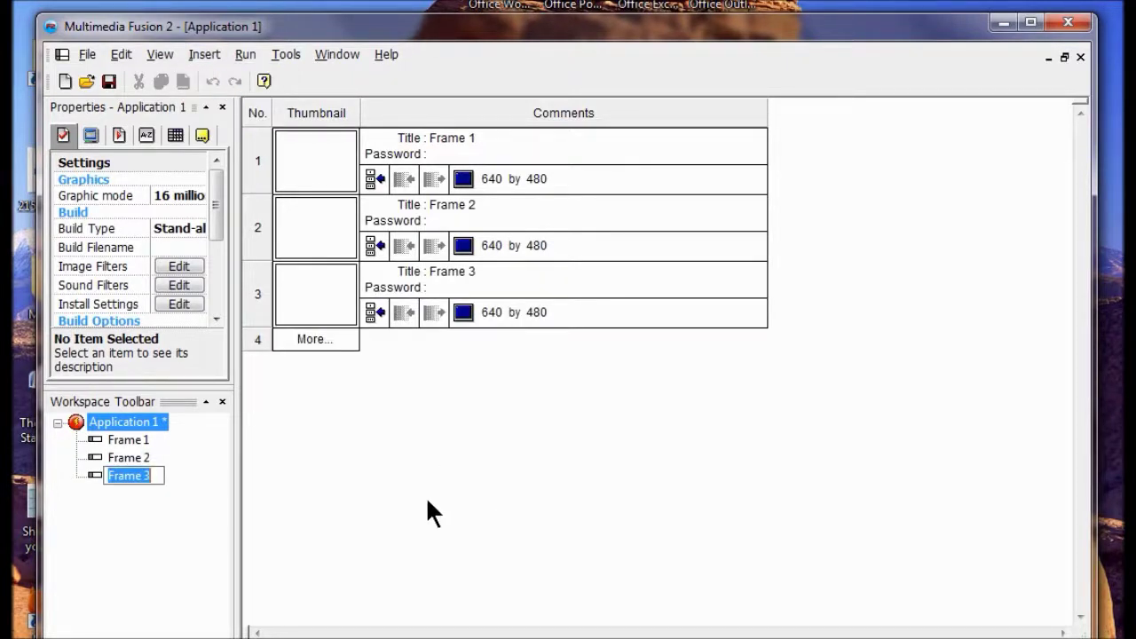
Rename the first frame, Frame 1, as Start
{"action": "right_click", "coordinate": [124, 433]}
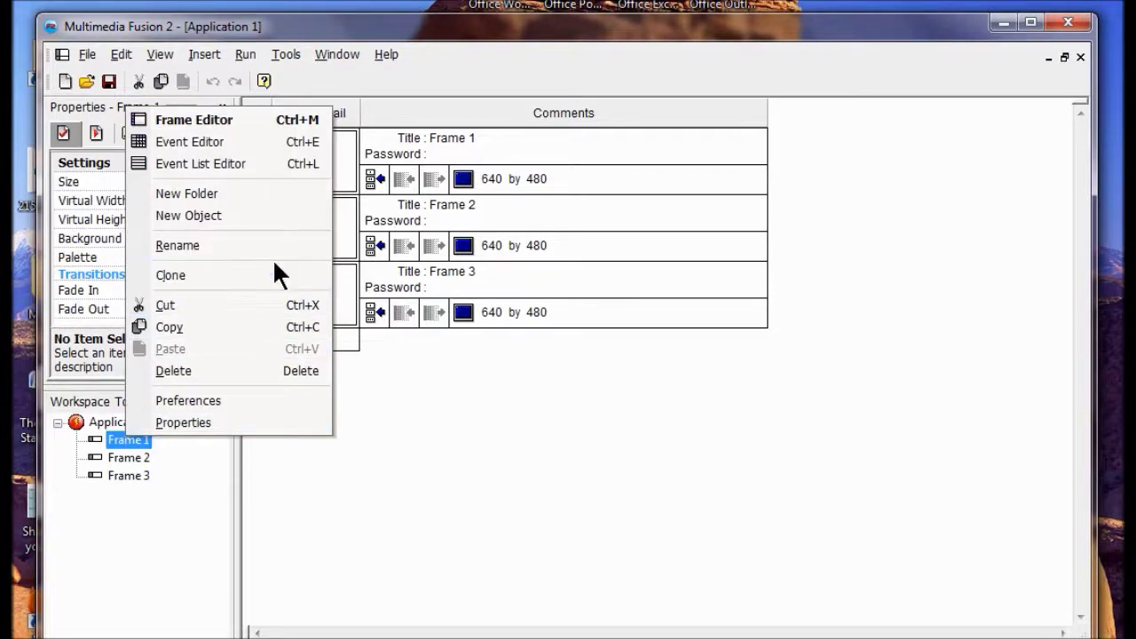
{"action": "left_click", "coordinate": [219, 246]}
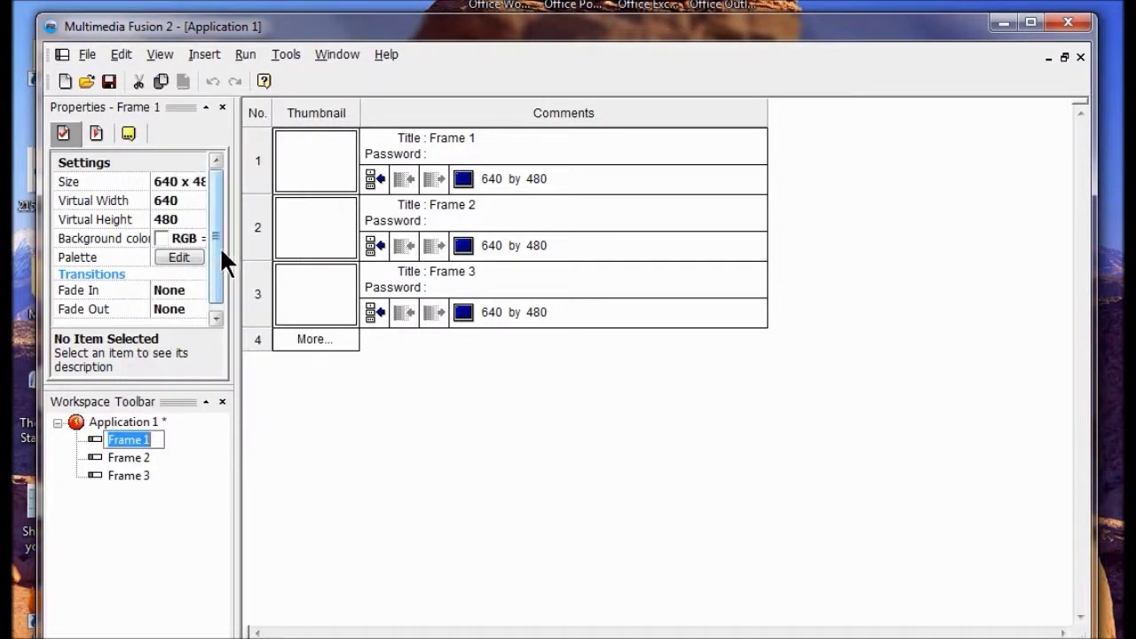
{"action": "type", "text": "Start"}
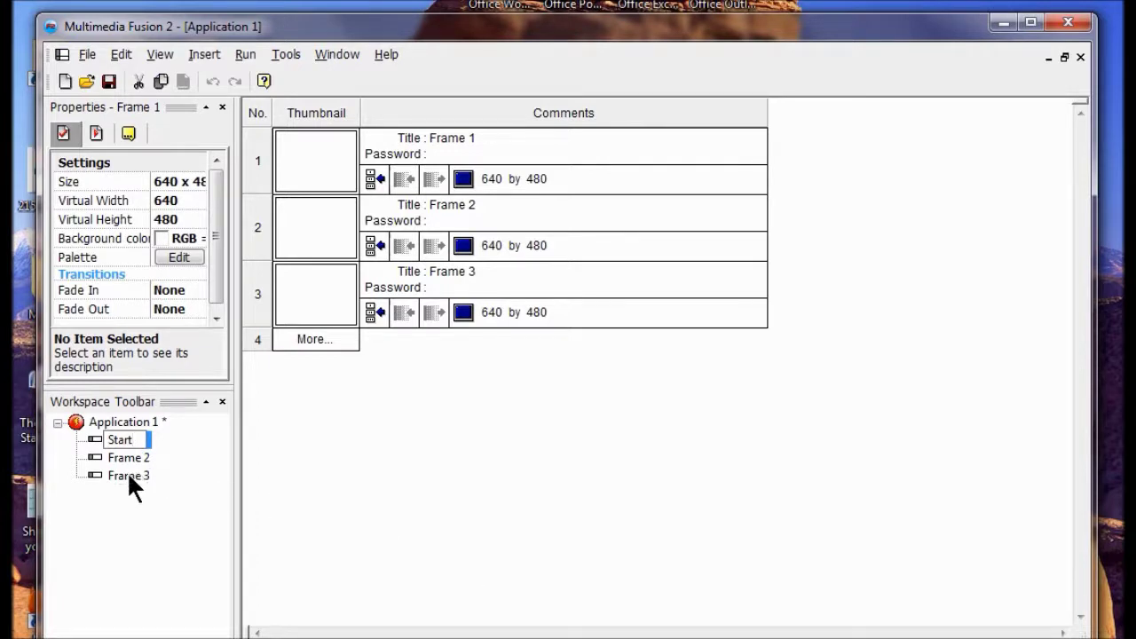
{"action": "key", "text": "Return"}
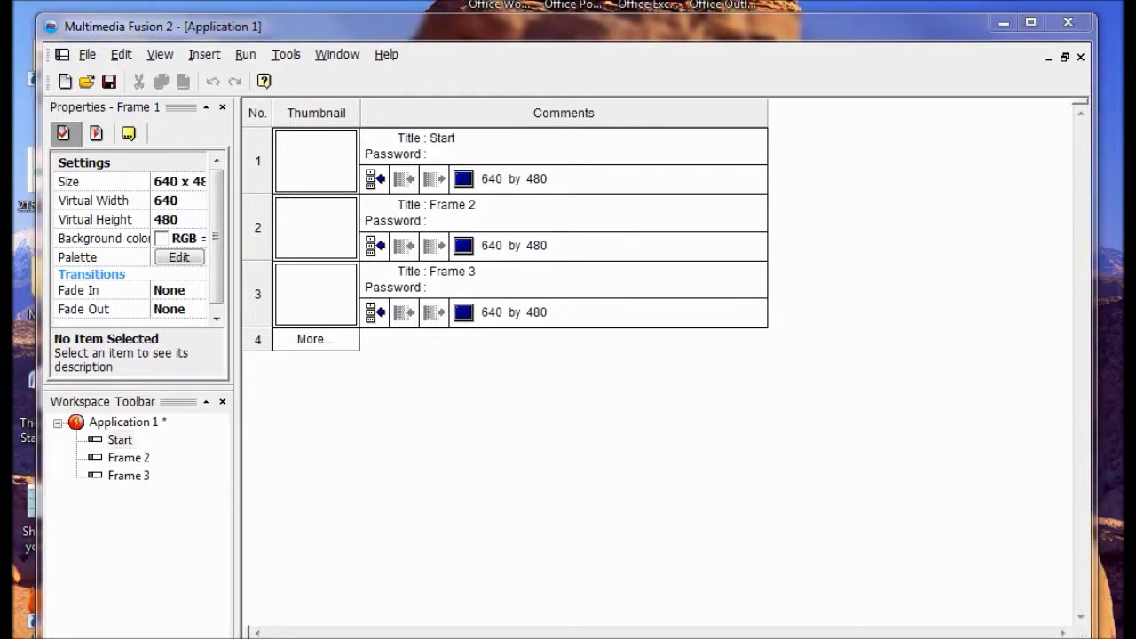
Rename the second frame, Frame 2, as Game
{"action": "right_click", "coordinate": [131, 458]}
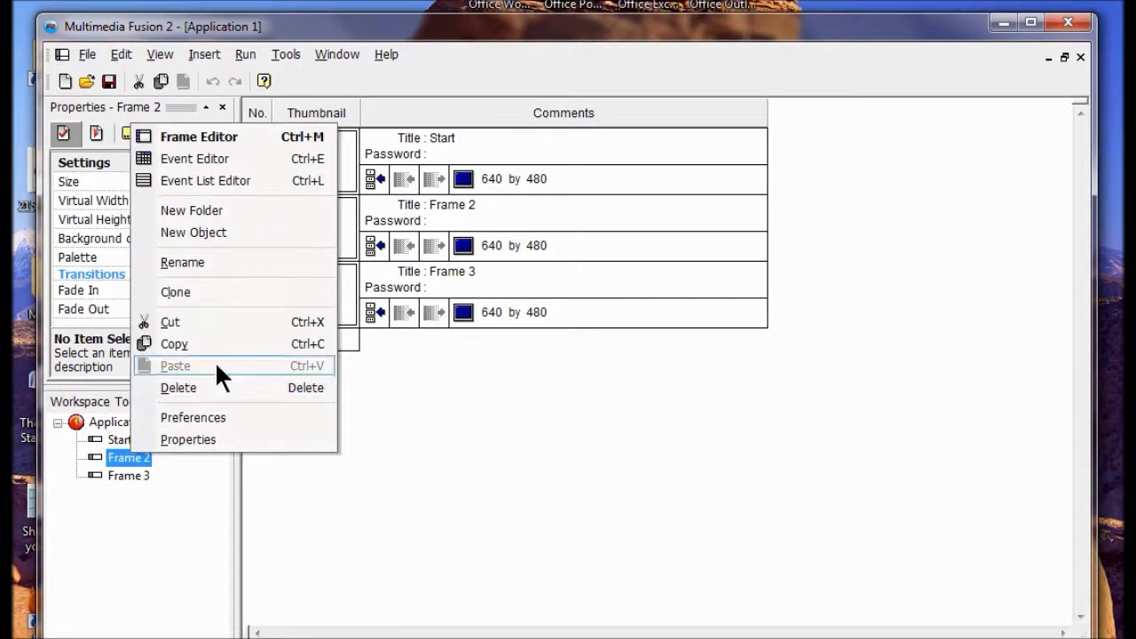
{"action": "left_click", "coordinate": [230, 257]}
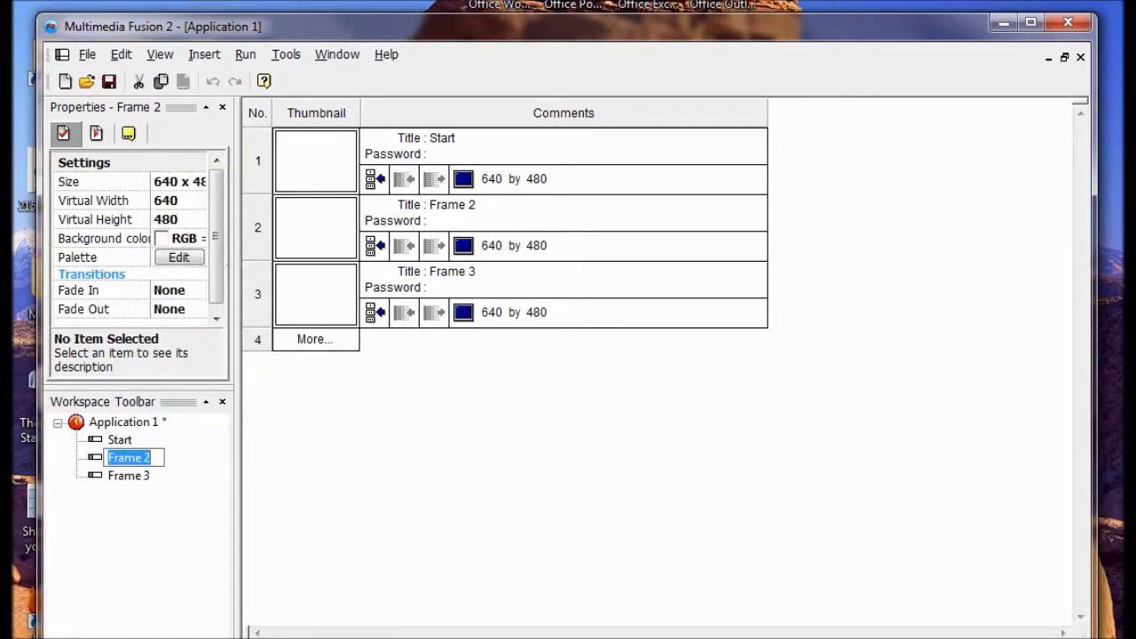
{"action": "type", "text": "Game"}
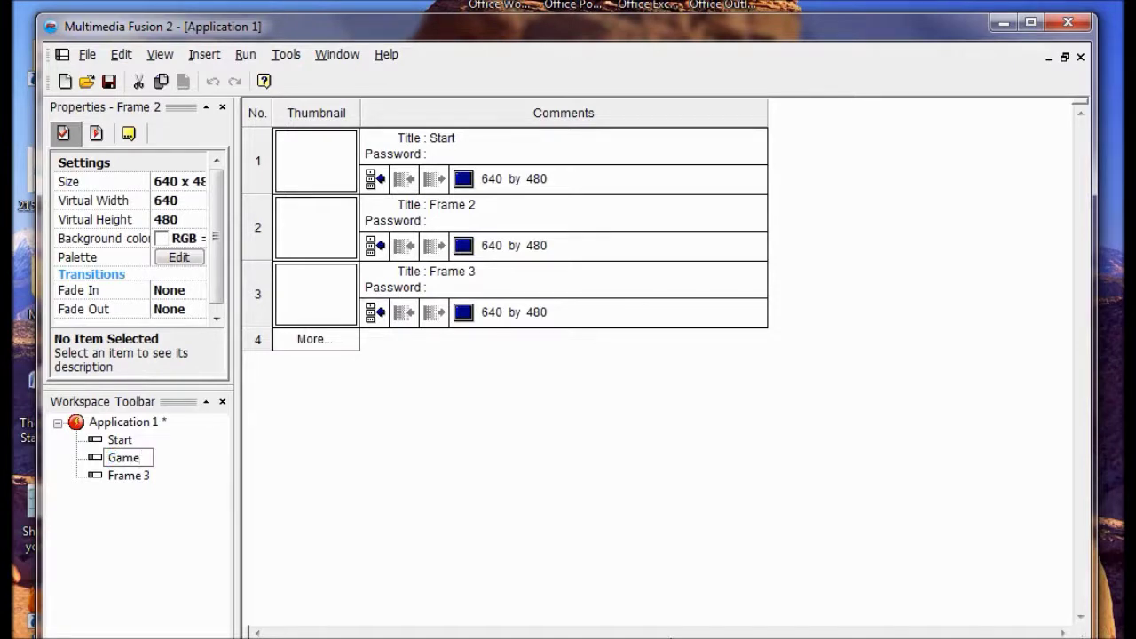
{"action": "key", "text": "Return"}
Rename the third frame, Frame 3, as End
{"action": "right_click", "coordinate": [126, 480]}
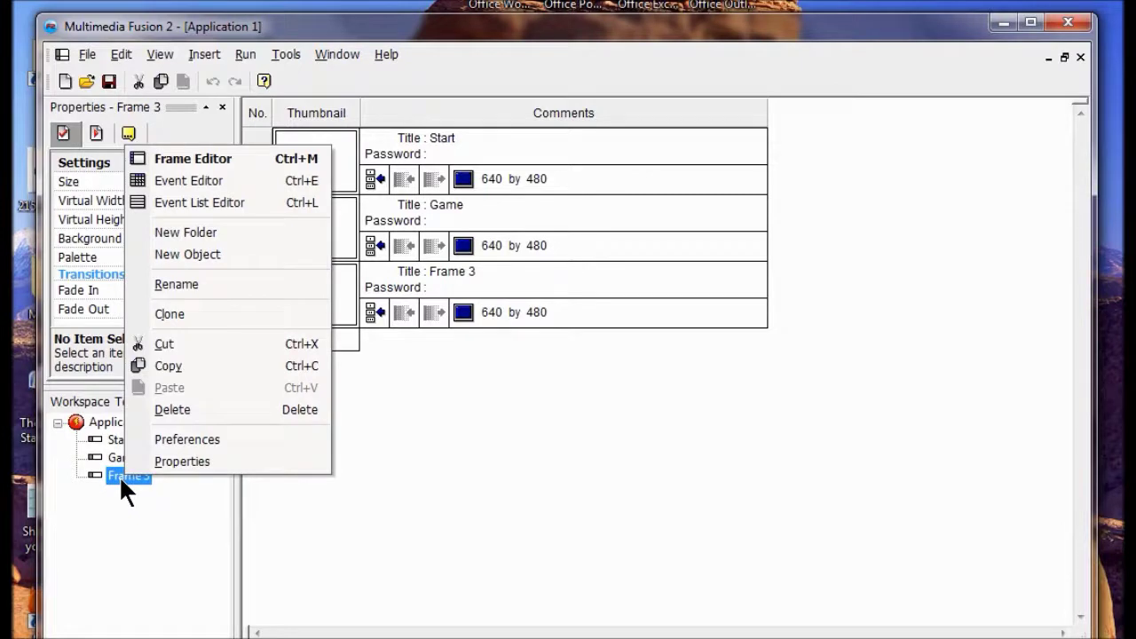
{"action": "left_click", "coordinate": [203, 285]}
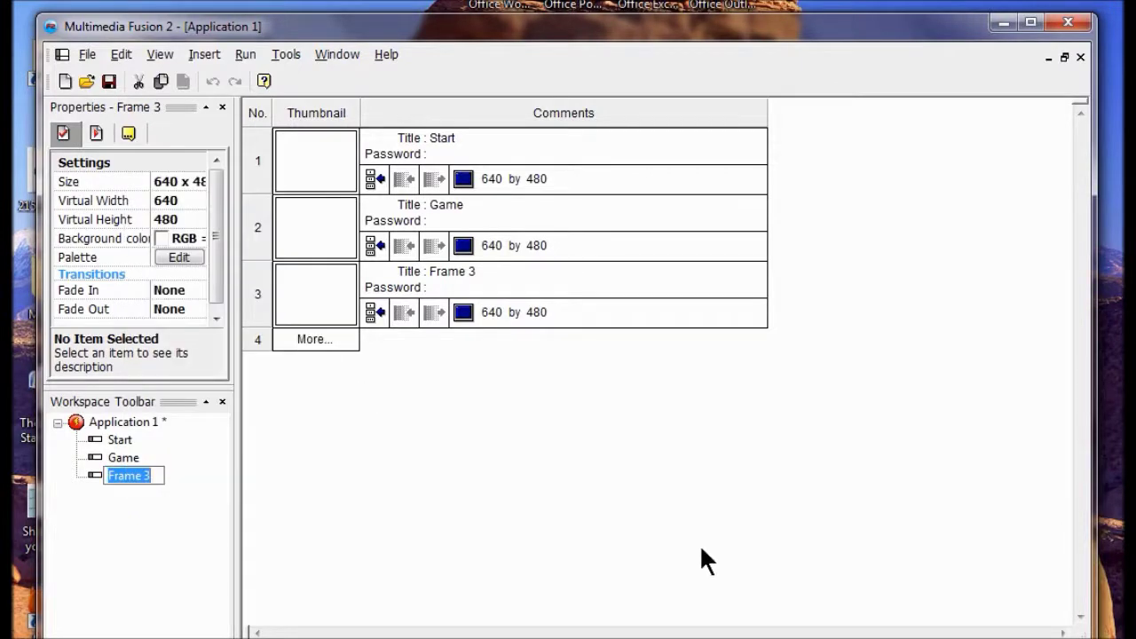
{"action": "type", "text": "End"}
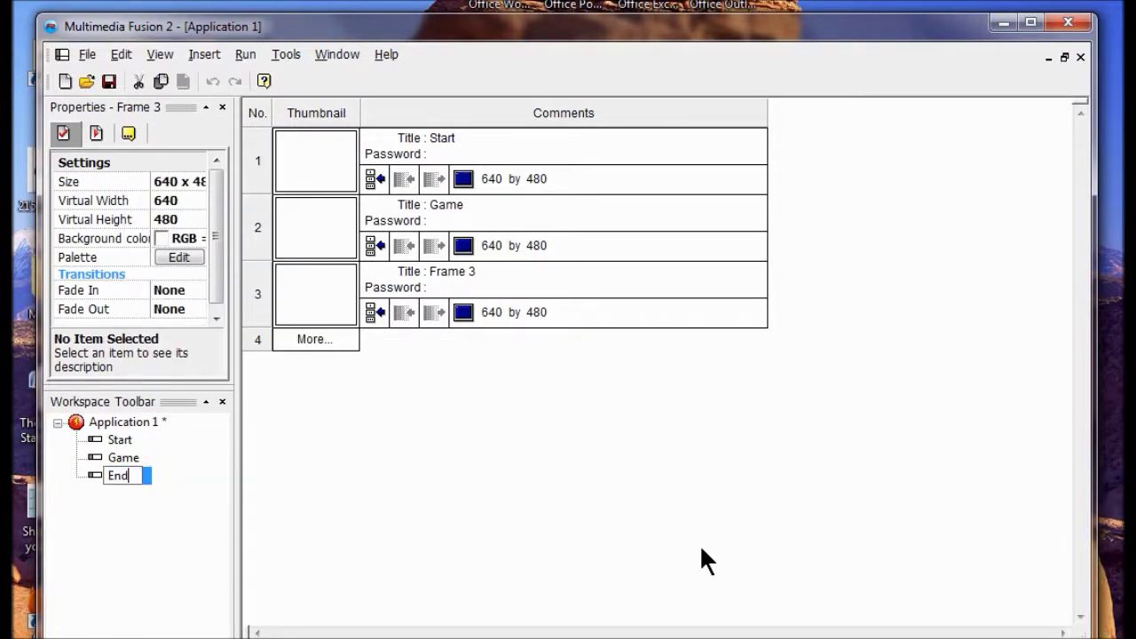
{"action": "key", "text": "Return"}
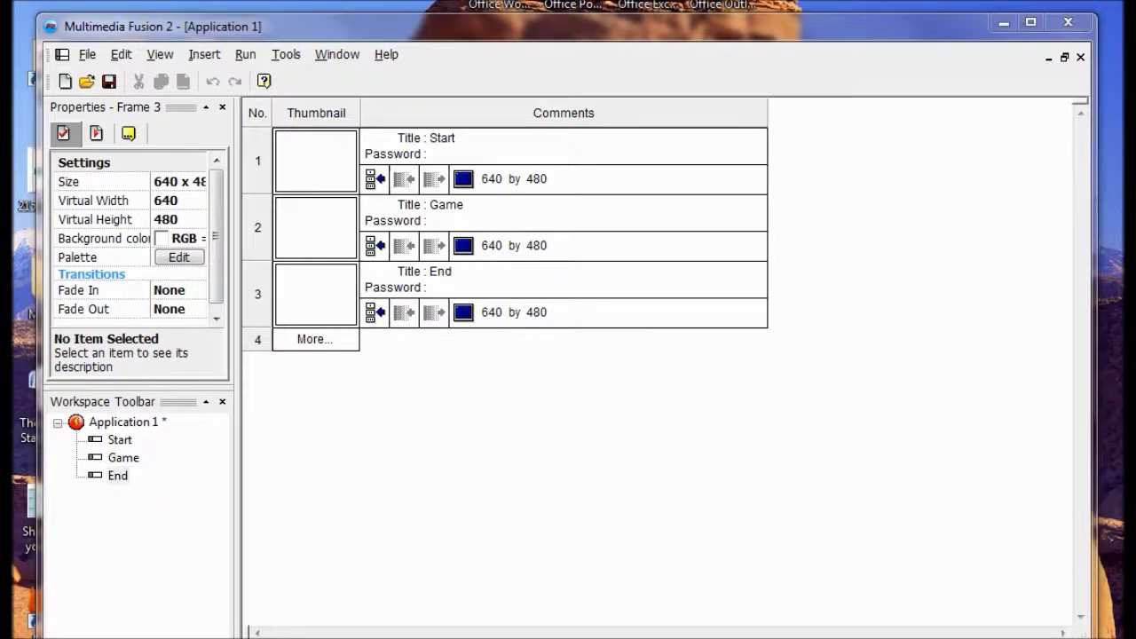
Rename the application in the workspace as Ice_Breakers
{"action": "left_click", "coordinate": [130, 424]}
{"action": "right_click", "coordinate": [131, 424]}
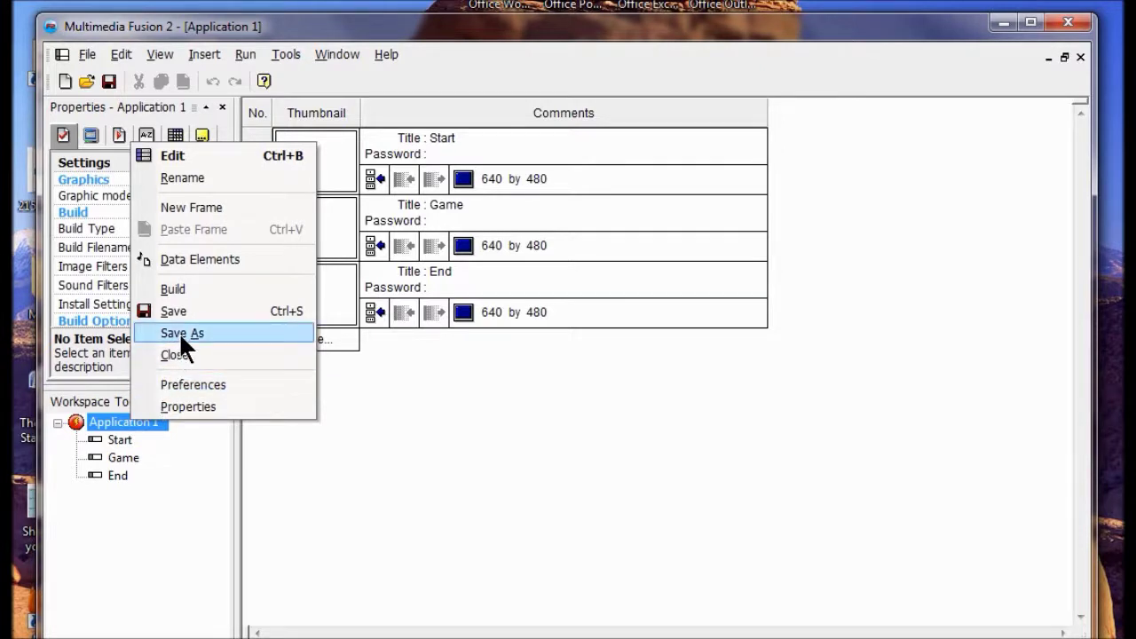
{"action": "left_click", "coordinate": [196, 180]}
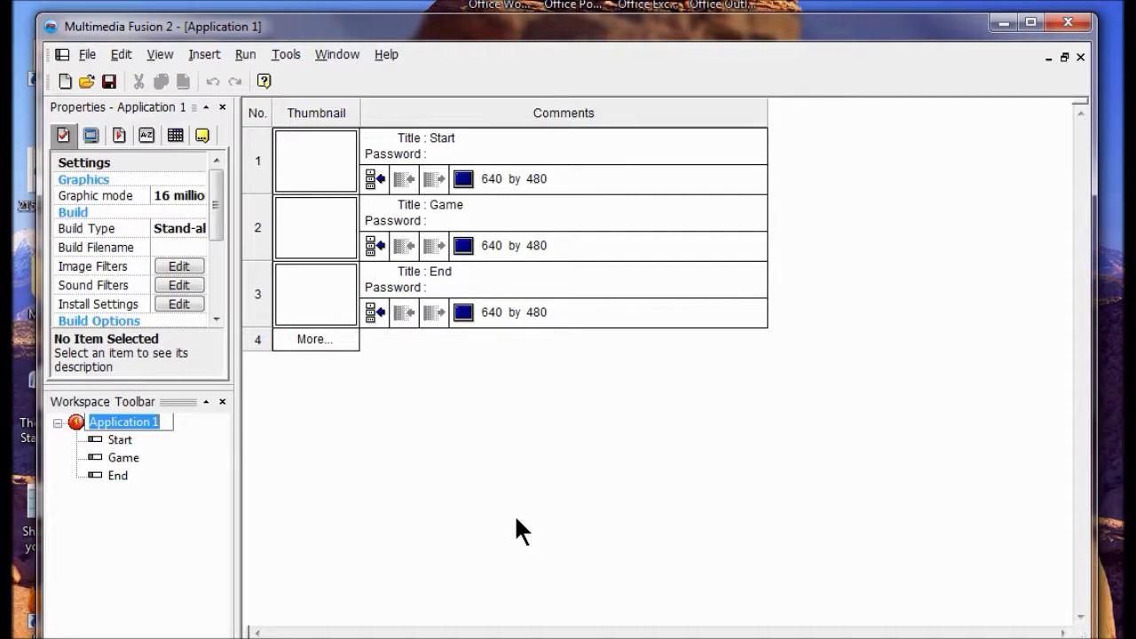
{"action": "type", "text": "Ice_Br"}
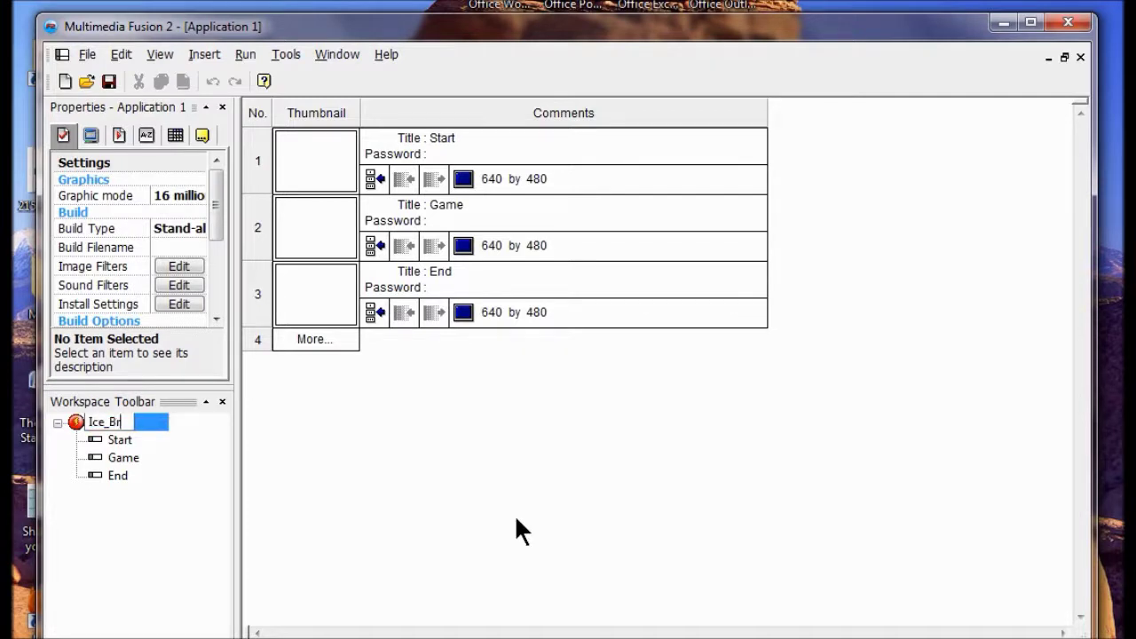
{"action": "type", "text": "eakers"}
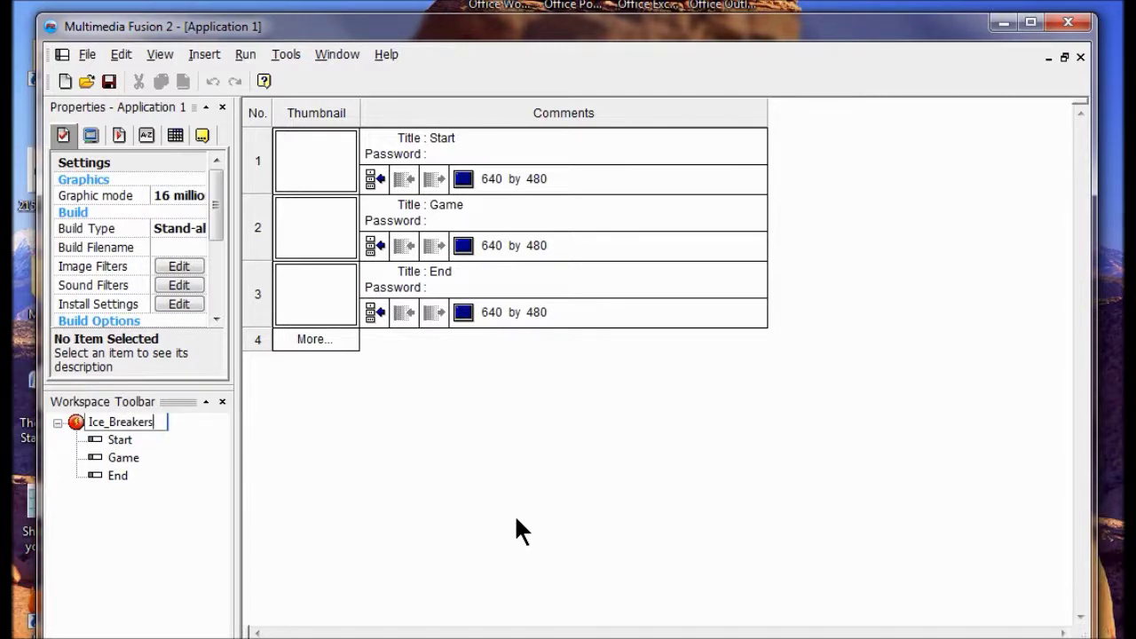
{"action": "key", "text": "Return"}
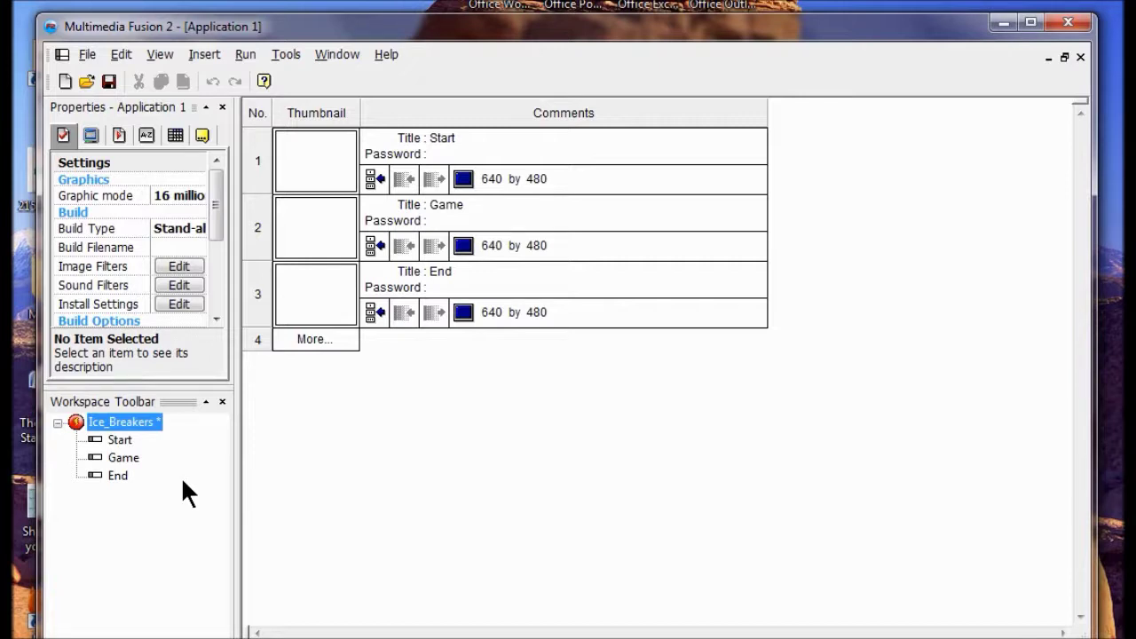
Save the Ice_Breakers application as an MMF2 file in the Project_2 folder
{"action": "left_click", "coordinate": [107, 80]}
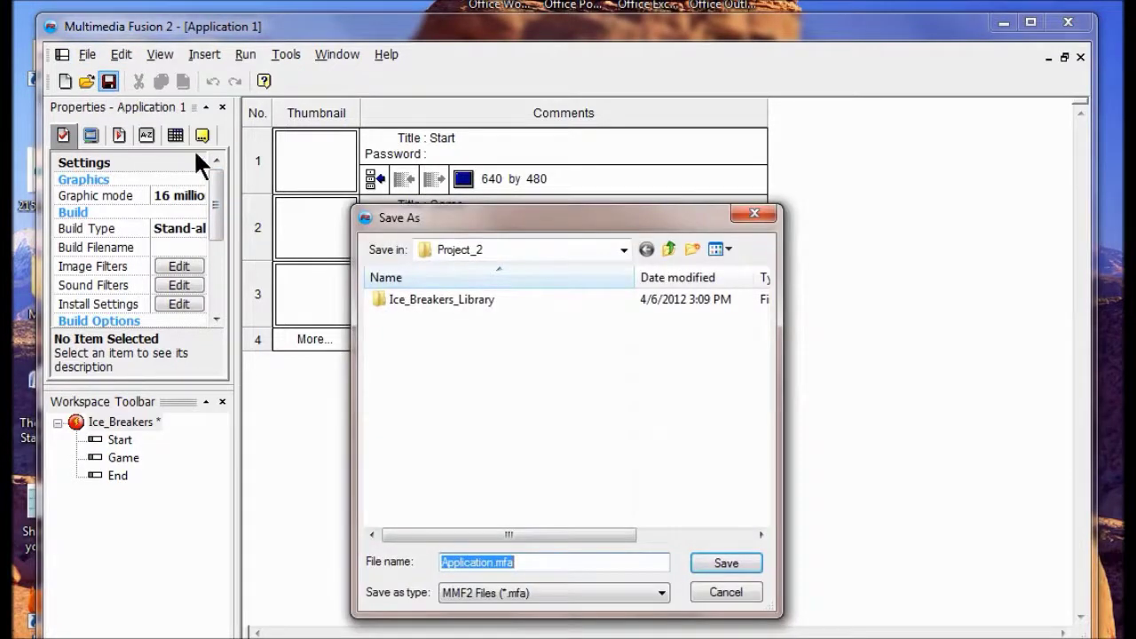
{"action": "left_click", "coordinate": [625, 249]}
{"action": "left_click", "coordinate": [625, 249]}
{"action": "left_click", "coordinate": [625, 249]}
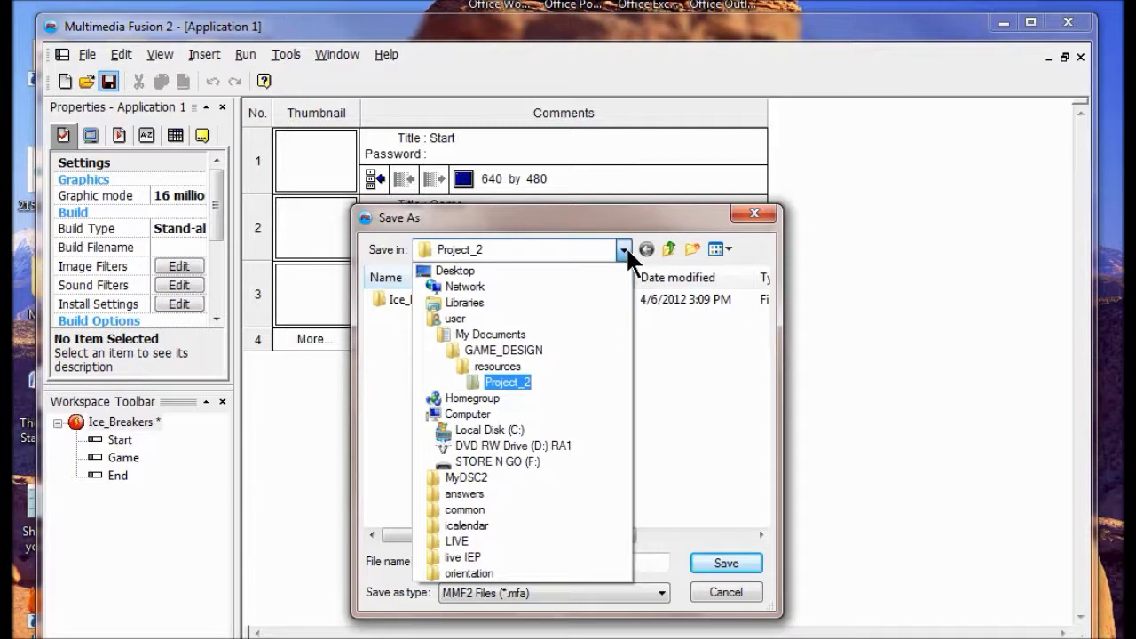
{"action": "left_click", "coordinate": [520, 380]}
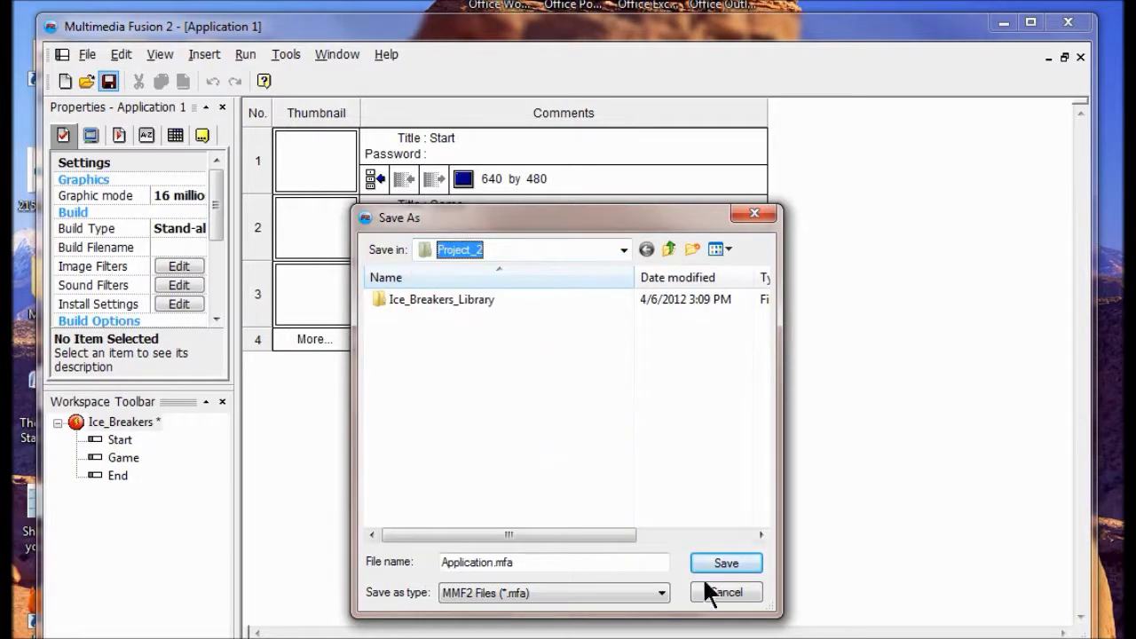
{"action": "left_click", "coordinate": [741, 567]}
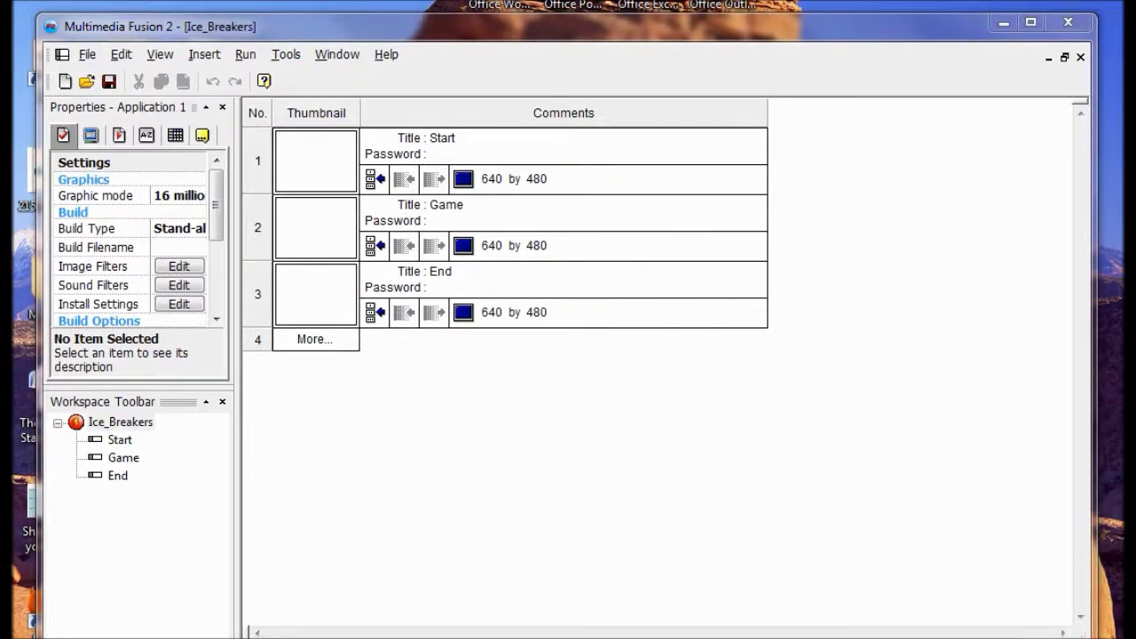
Display the Library window below the storyboard
{"action": "left_click", "coordinate": [166, 54]}
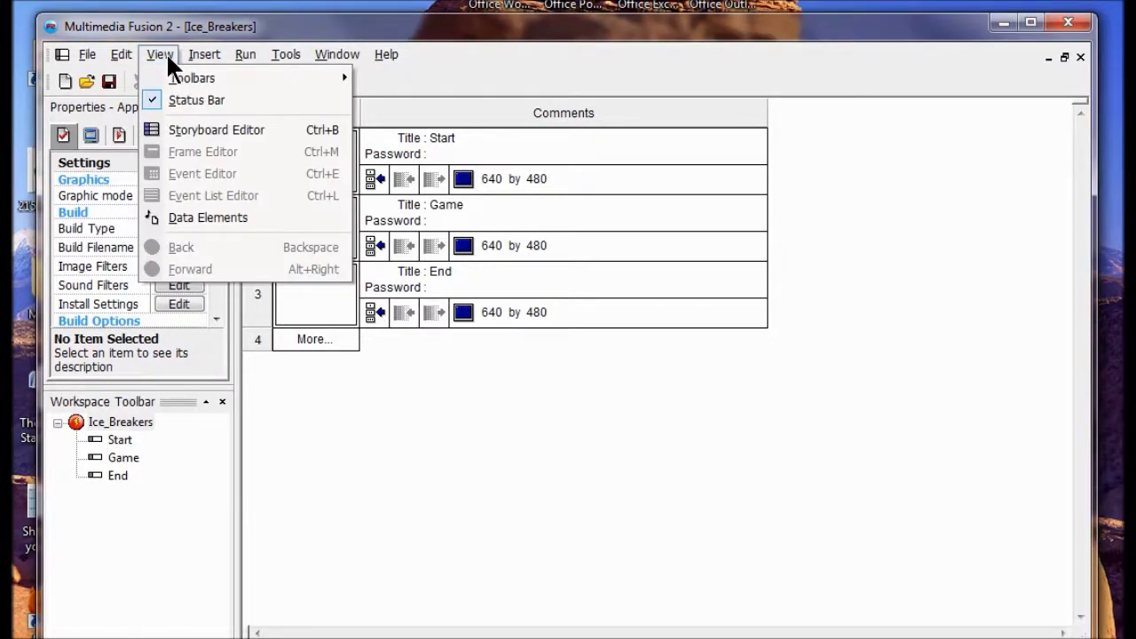
{"action": "mouse_move", "coordinate": [180, 76]}
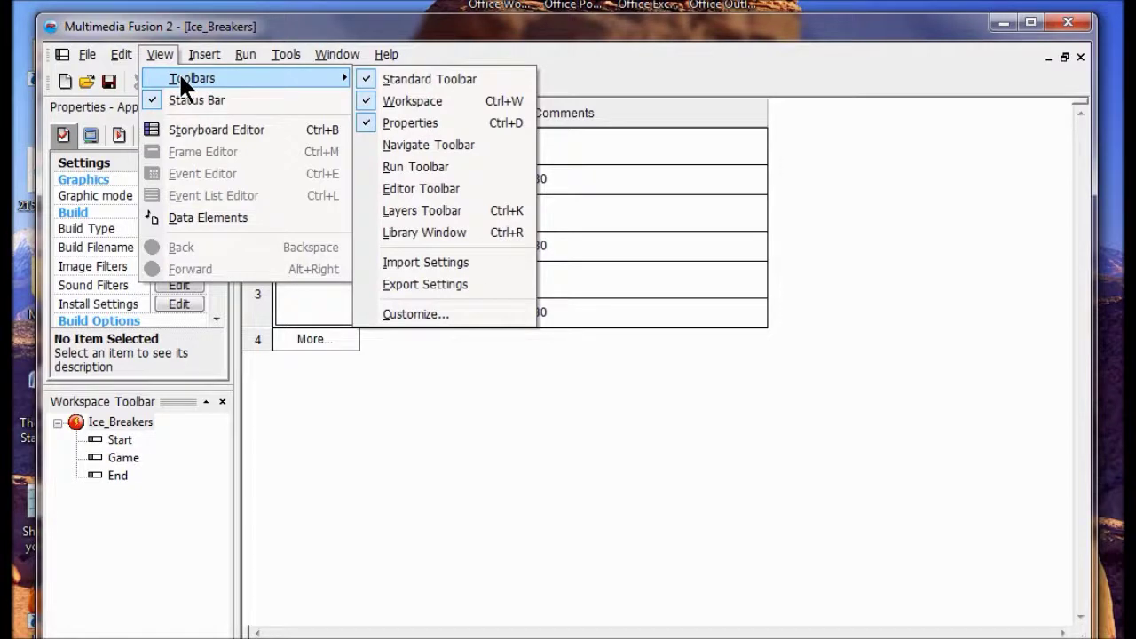
{"action": "left_click", "coordinate": [418, 232]}
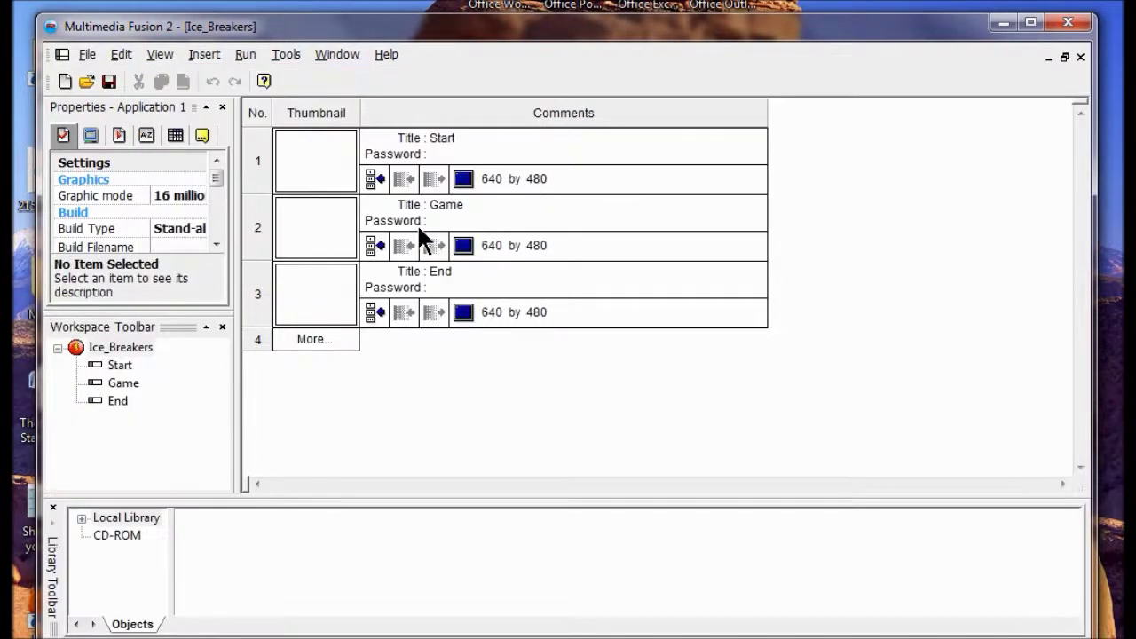
Create a new object library that points to the Ice_Breakers_Library folder in My Documents, under GAME_DESIGN, resources, Project_2
{"action": "right_click", "coordinate": [110, 550]}
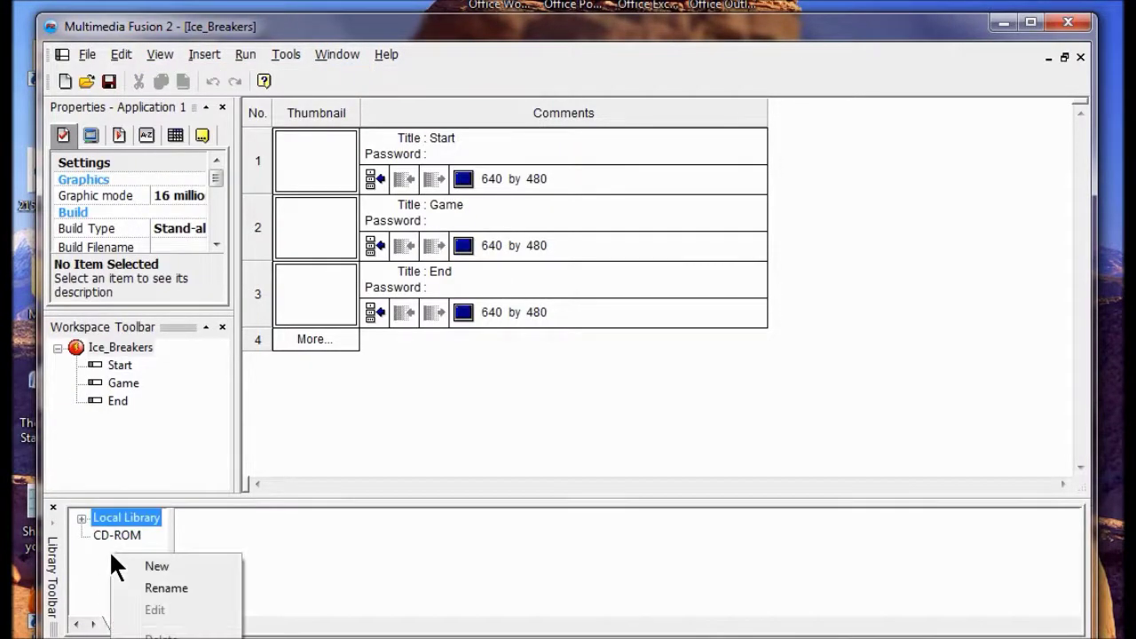
{"action": "left_click", "coordinate": [156, 567]}
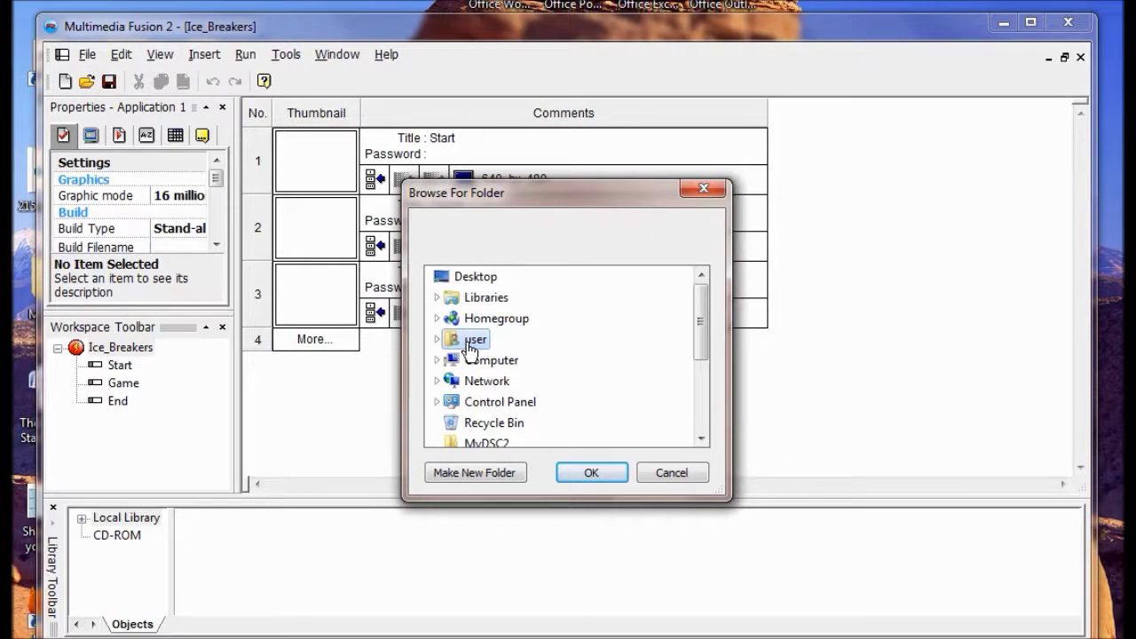
{"action": "left_click", "coordinate": [497, 299]}
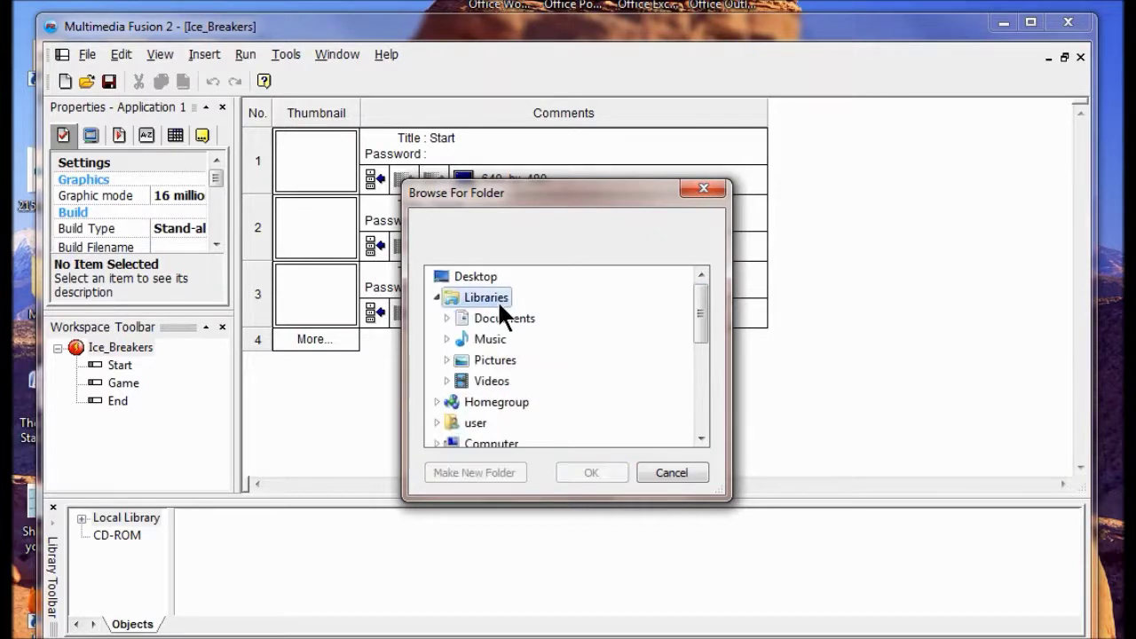
{"action": "left_click", "coordinate": [508, 325]}
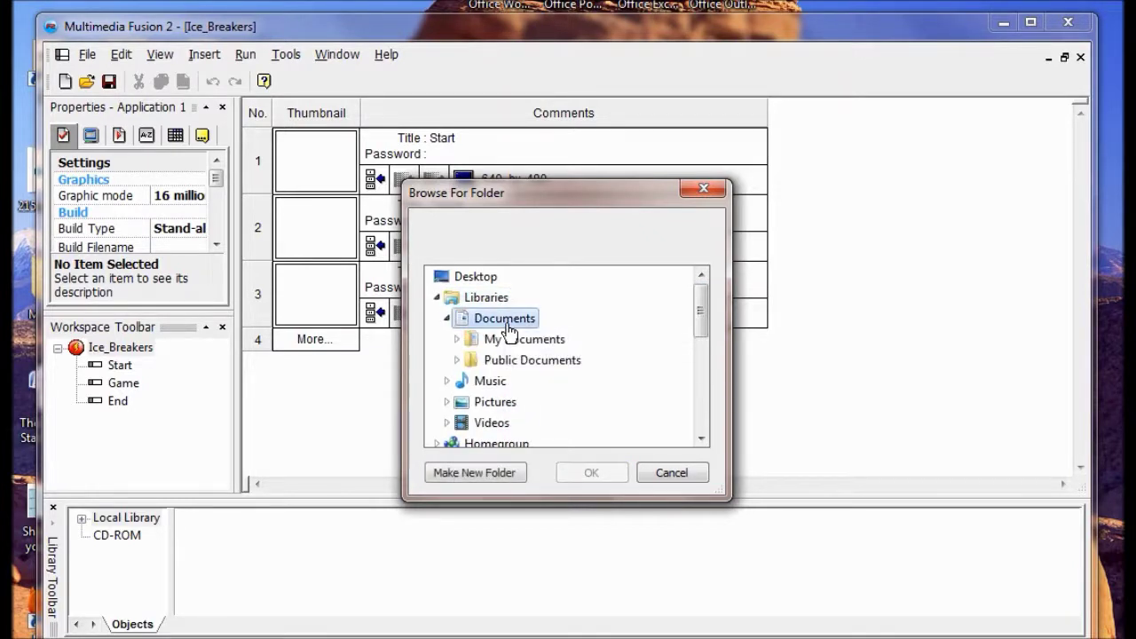
{"action": "left_click", "coordinate": [530, 340]}
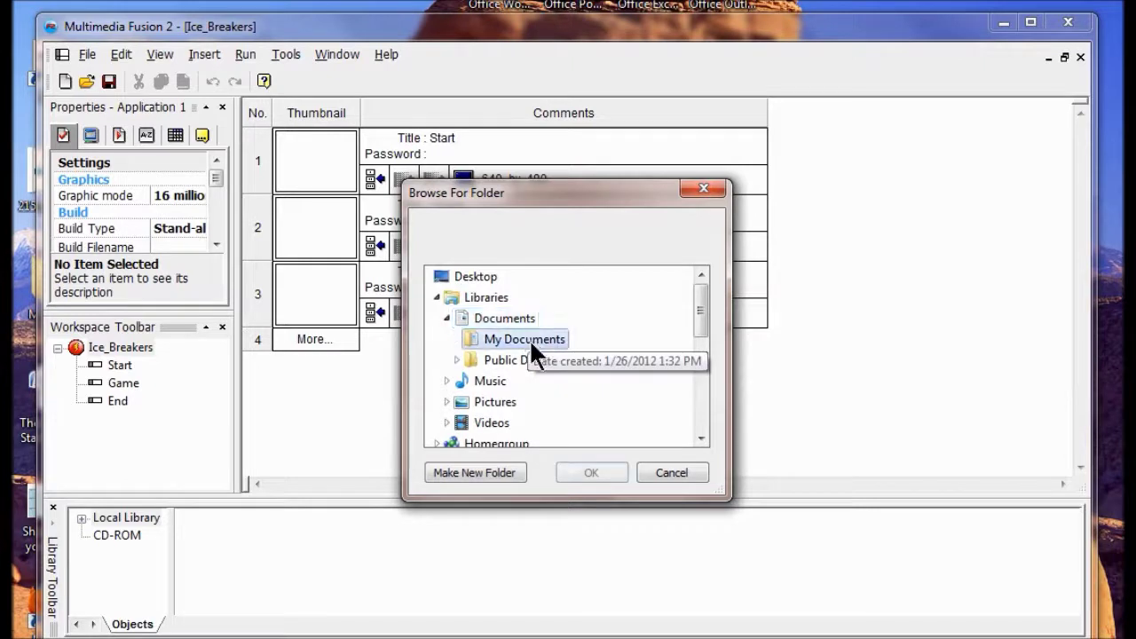
{"action": "left_click", "coordinate": [544, 443]}
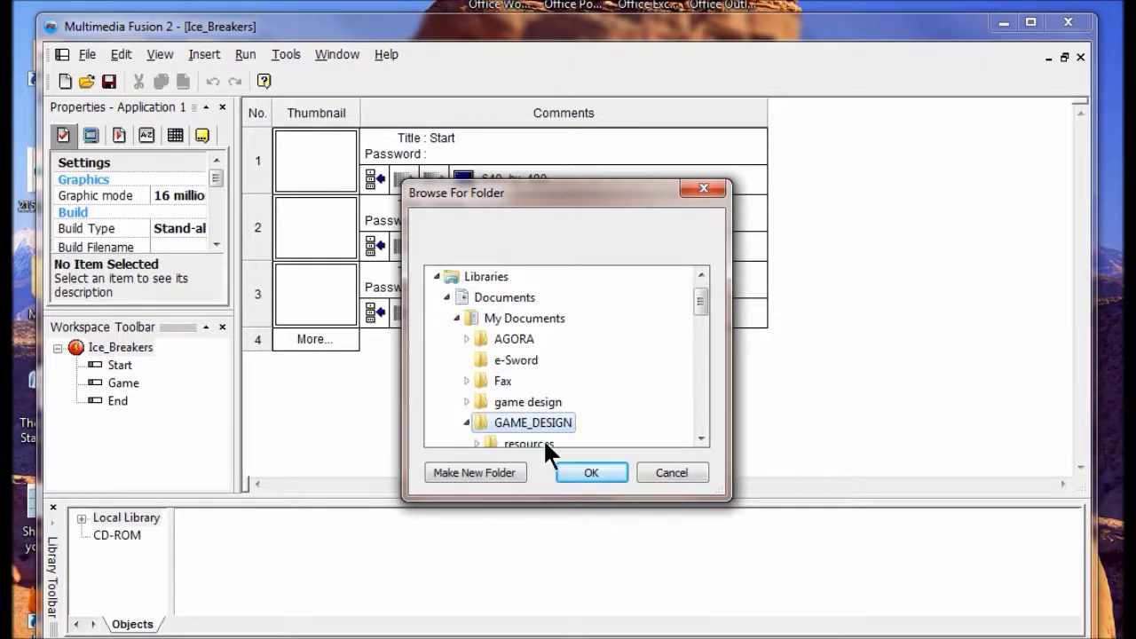
{"action": "left_click_drag", "start_coordinate": [699, 305], "coordinate": [699, 308]}
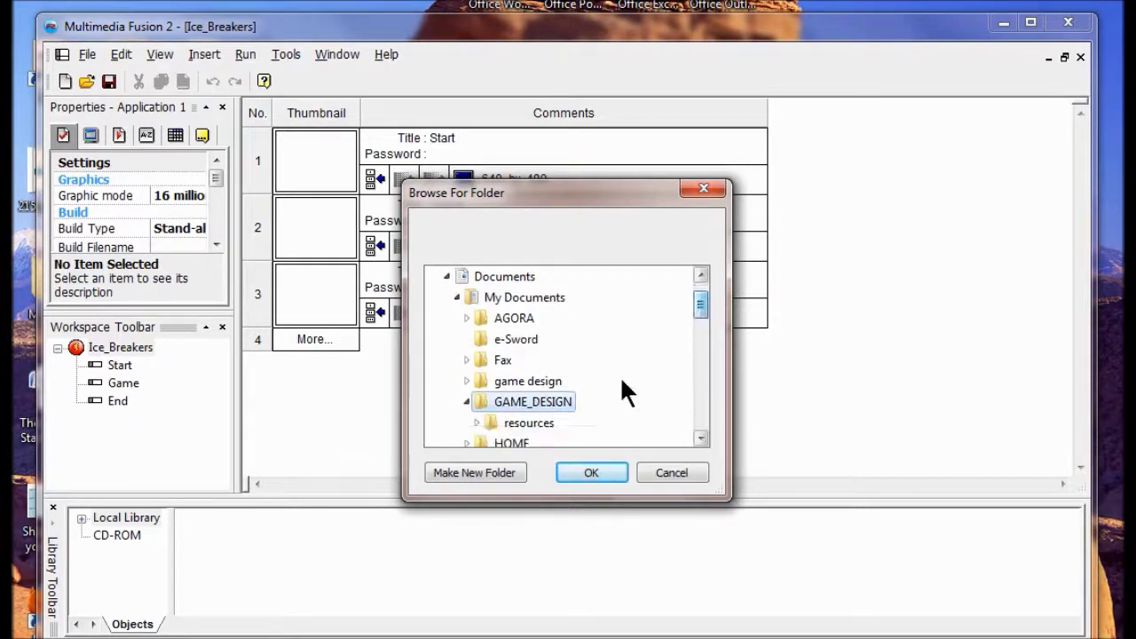
{"action": "left_click", "coordinate": [532, 423]}
{"action": "left_click_drag", "start_coordinate": [700, 298], "coordinate": [700, 317]}
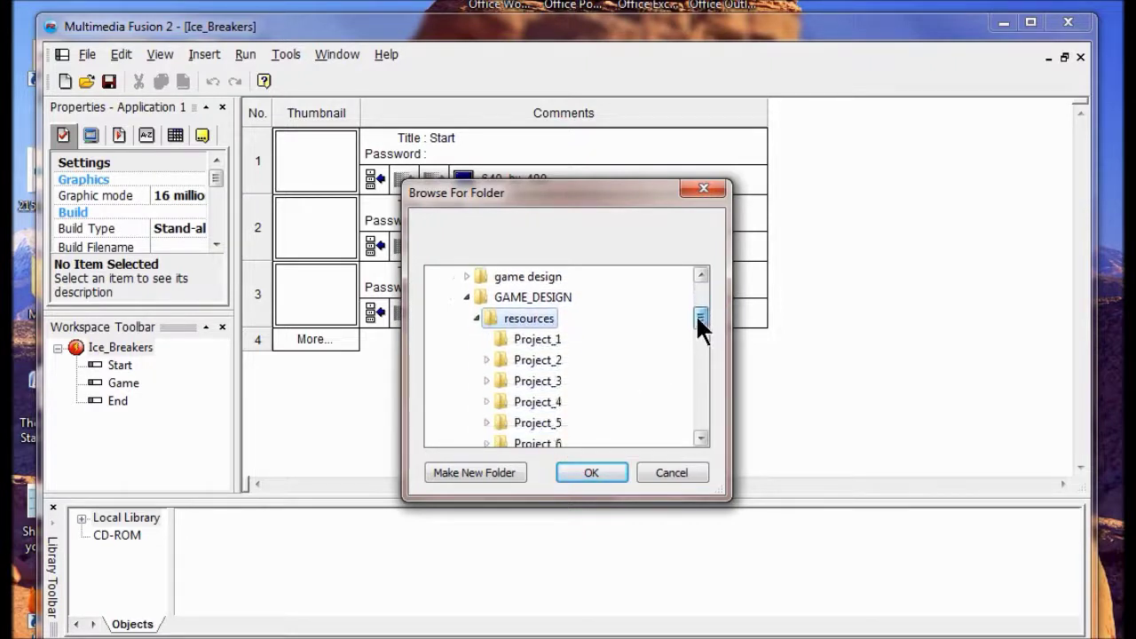
{"action": "left_click", "coordinate": [541, 360]}
{"action": "left_click_drag", "start_coordinate": [699, 307], "coordinate": [698, 321]}
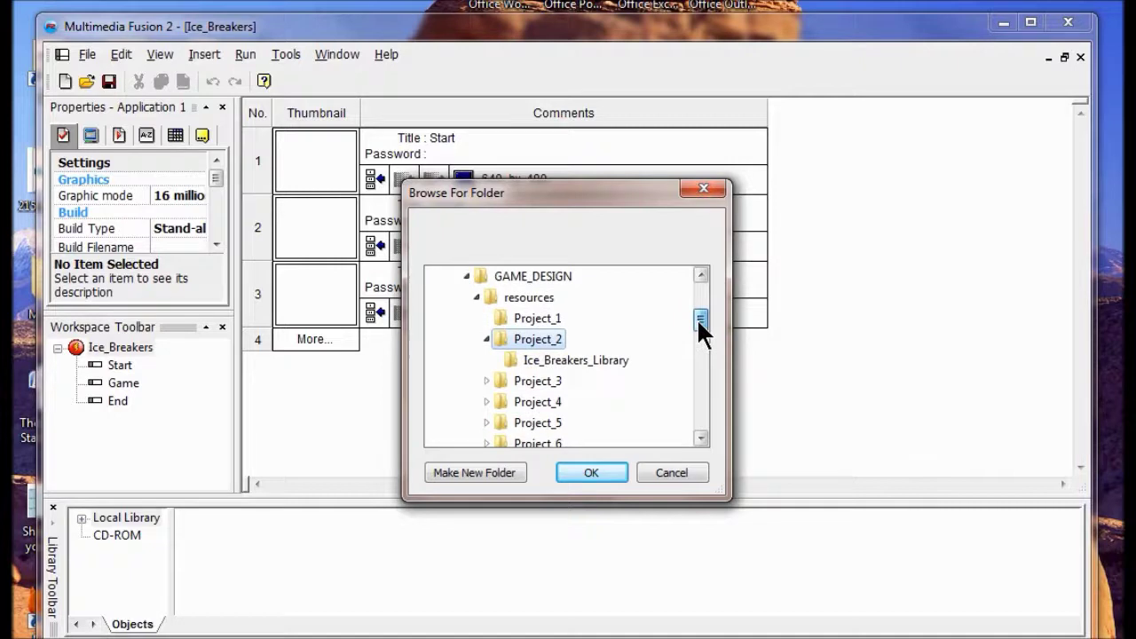
{"action": "left_click", "coordinate": [575, 360]}
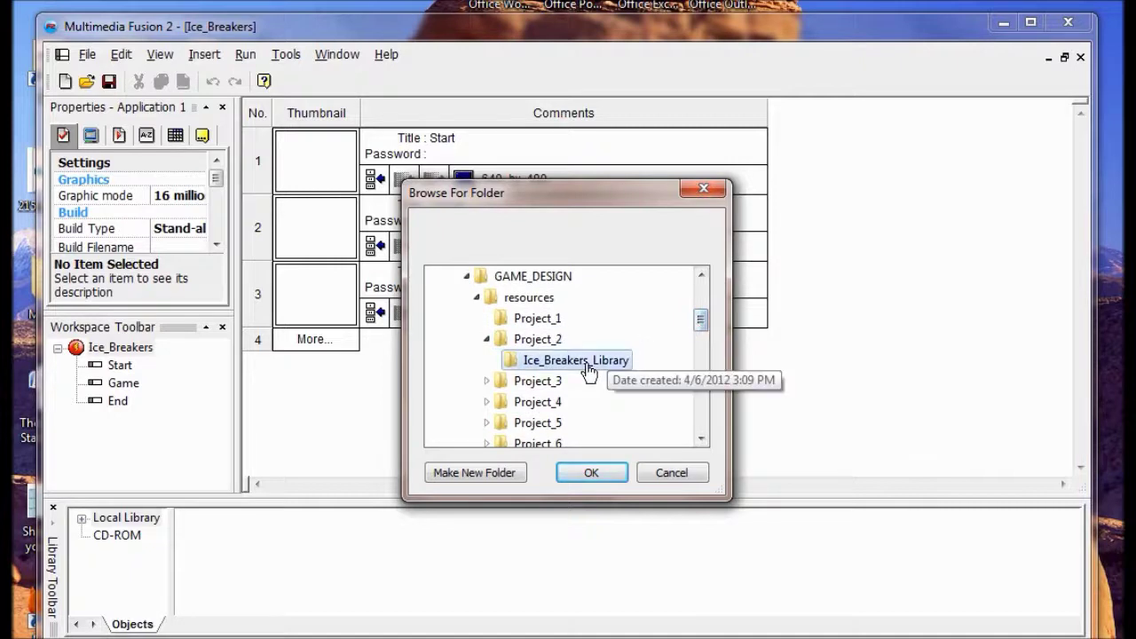
{"action": "left_click", "coordinate": [587, 473]}
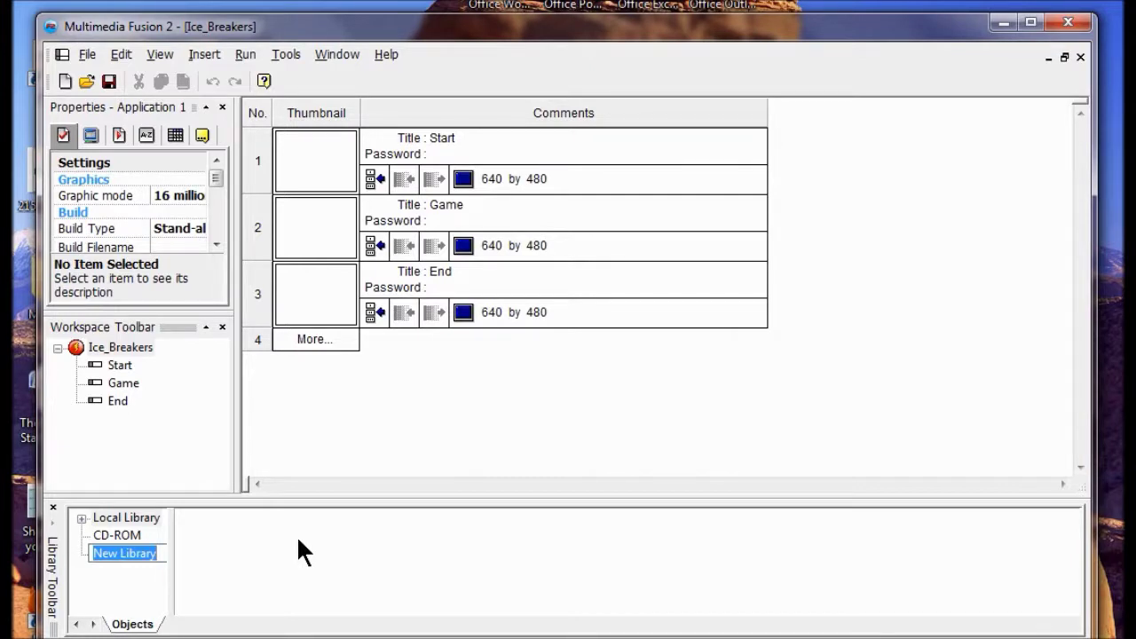
Name the new library Ice_Breakers_Library
{"action": "type", "text": "Ice"}
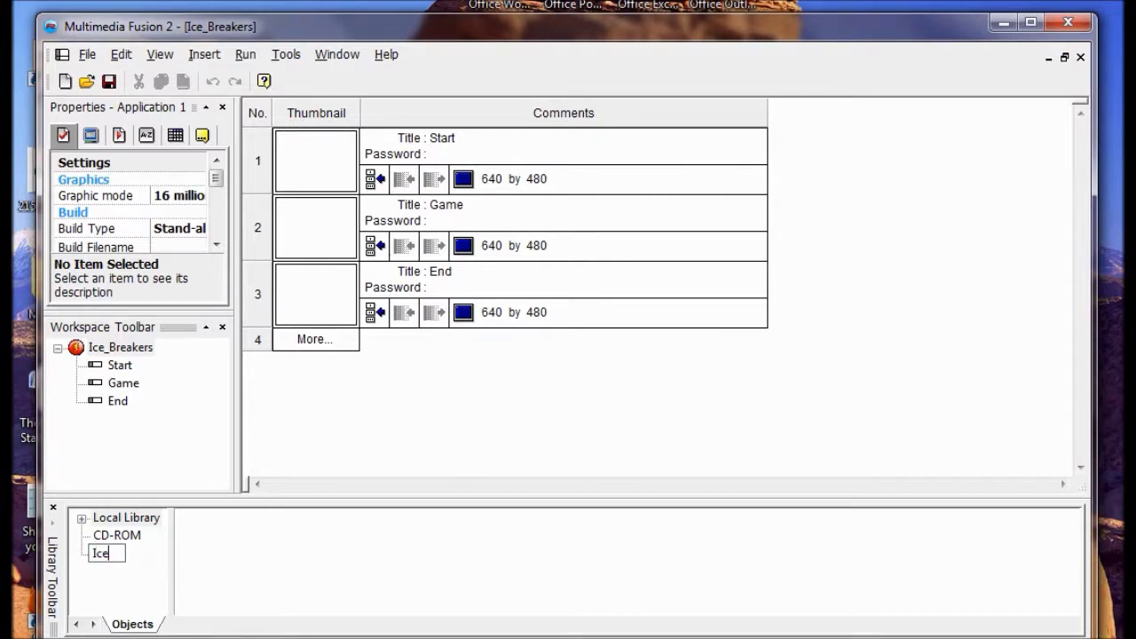
{"action": "type", "text": "_Breakers"}
{"action": "key", "text": "Return"}
{"action": "type", "text": "_L"}
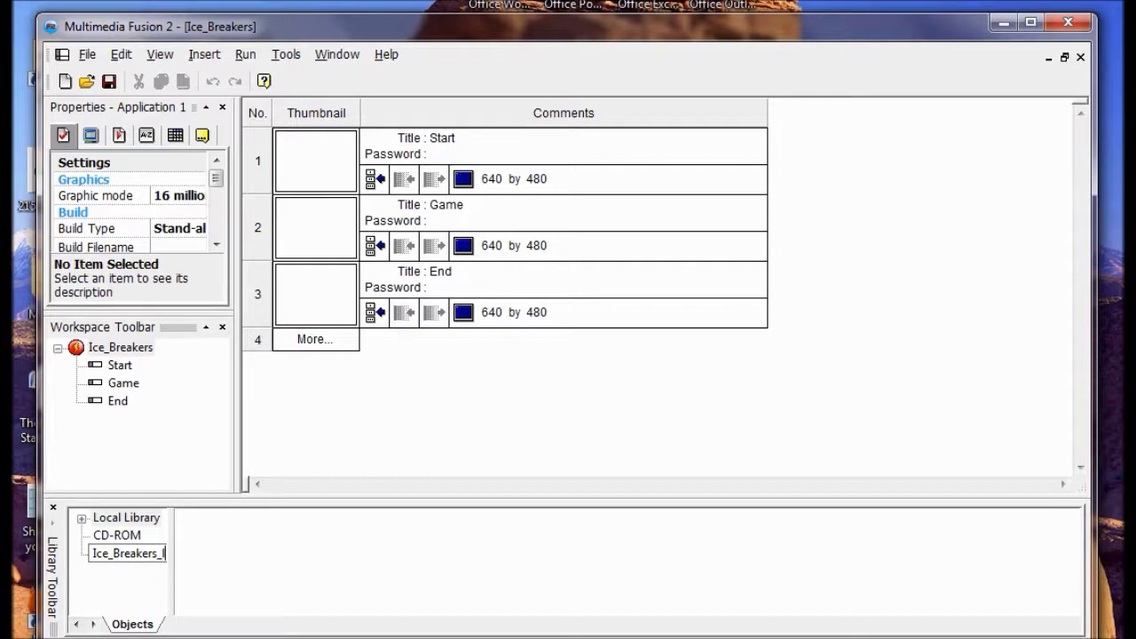
{"action": "type", "text": "ibrary"}
{"action": "key", "text": "Return"}
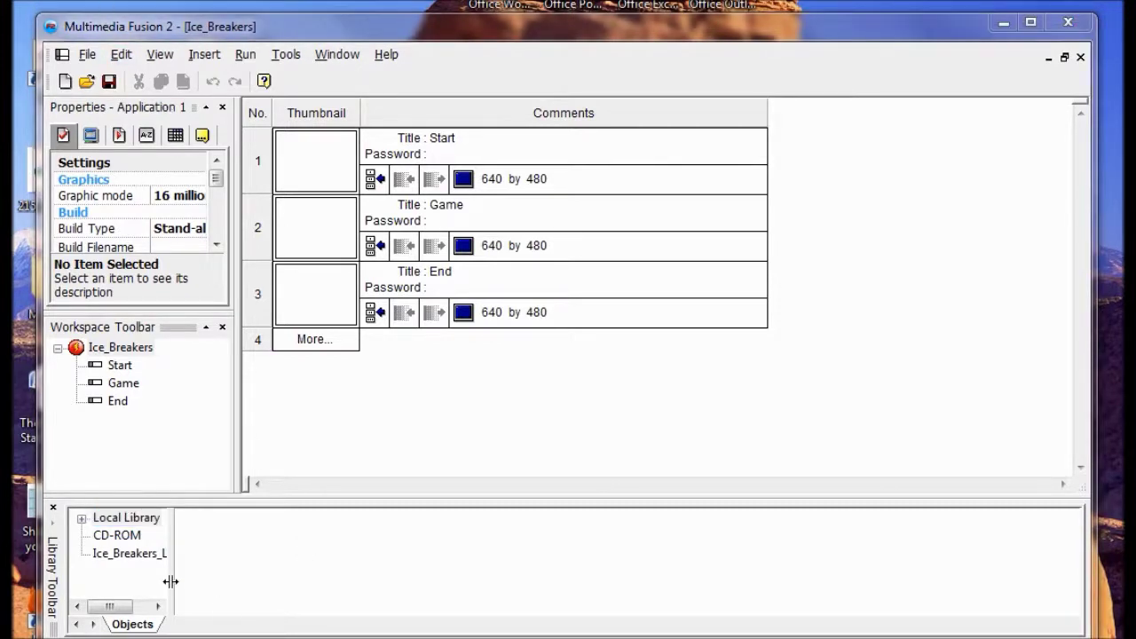
Open the Ice_Breakers_Library file to show its objects and place Start_Backdrop on the Start frame
{"action": "left_click", "coordinate": [143, 551]}
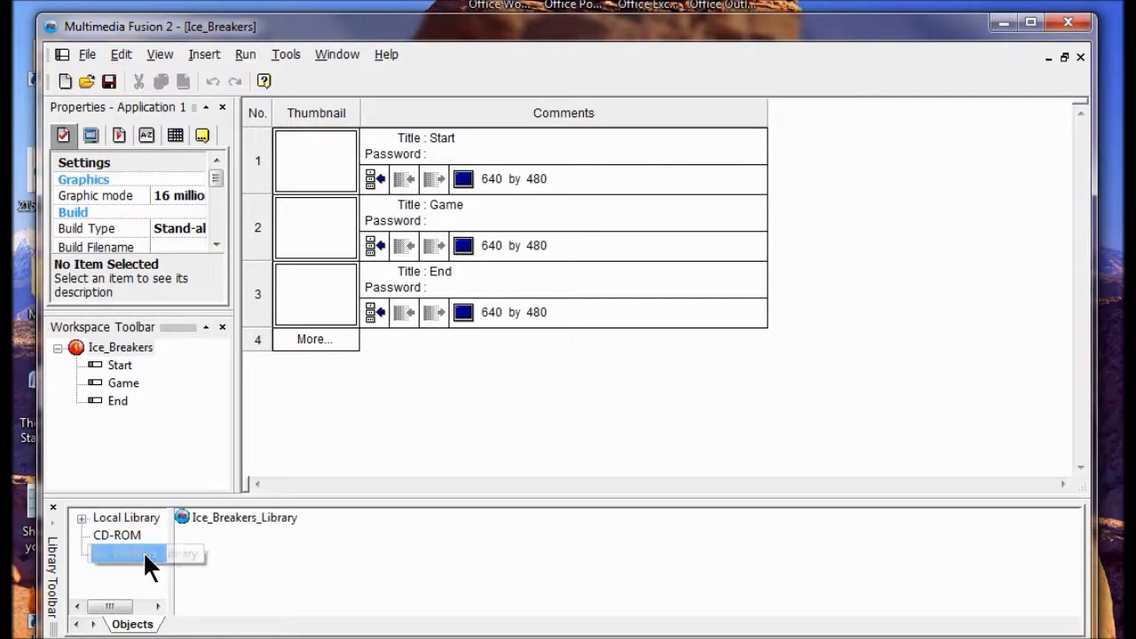
{"action": "double_click", "coordinate": [222, 515]}
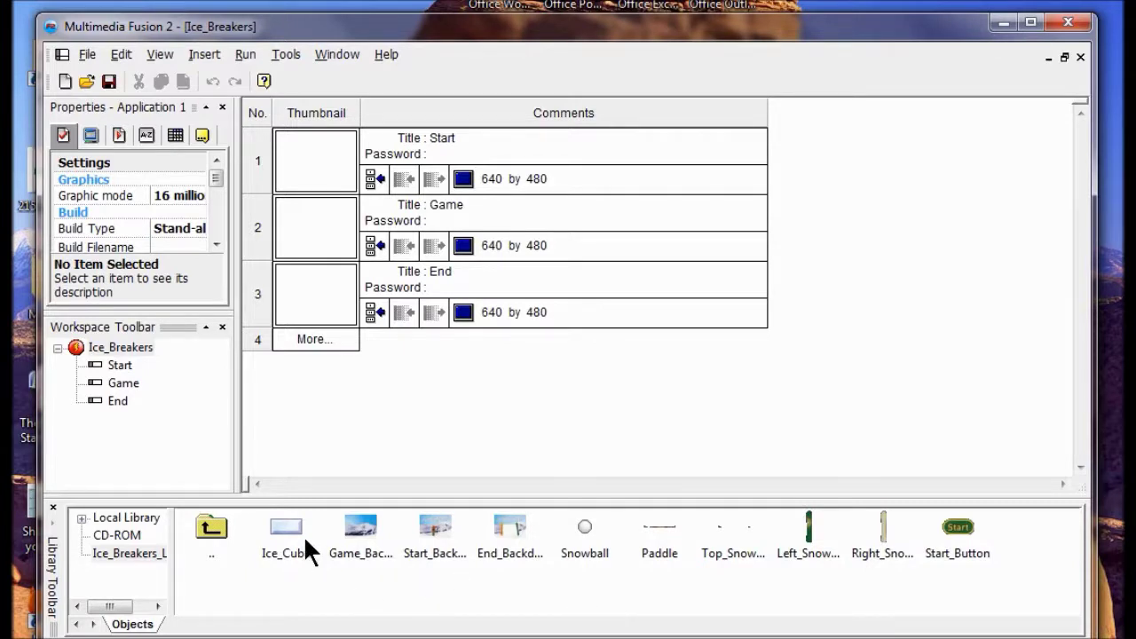
{"action": "double_click", "coordinate": [120, 367]}
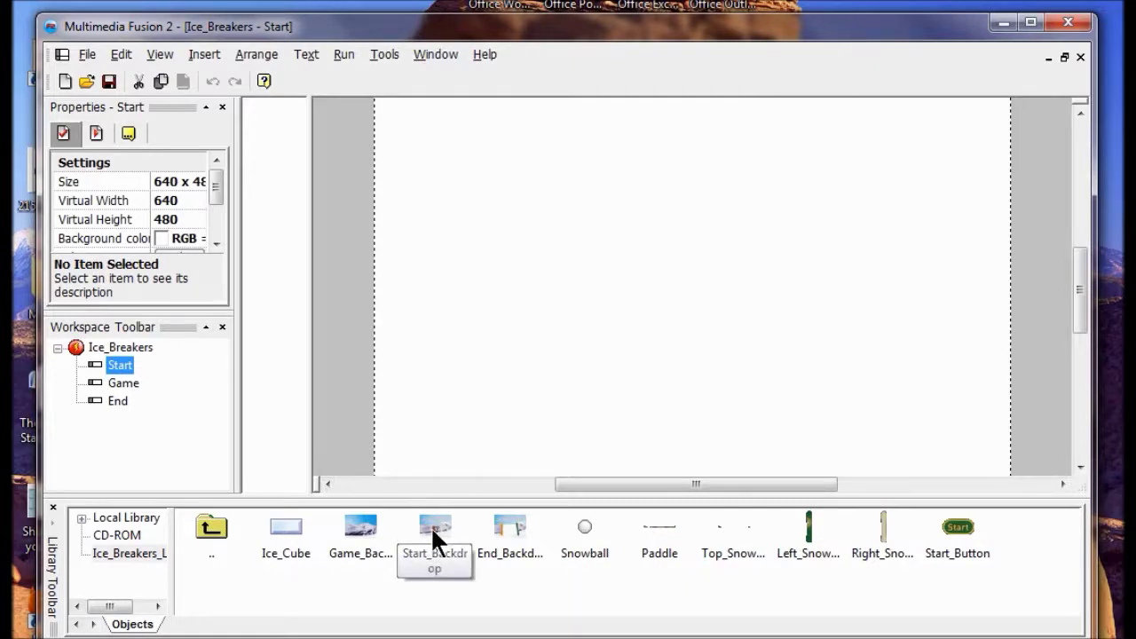
{"action": "left_click_drag", "start_coordinate": [433, 530], "coordinate": [521, 281]}
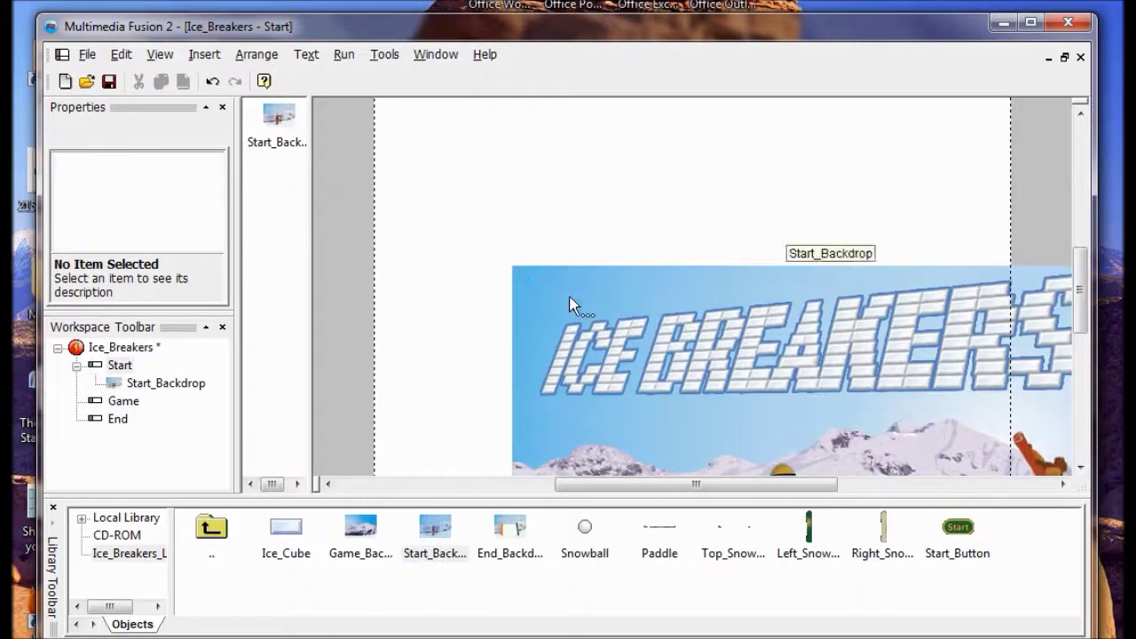
Centre the Start_Backdrop vertically and horizontally in the Start frame and lock it
{"action": "right_click", "coordinate": [611, 315]}
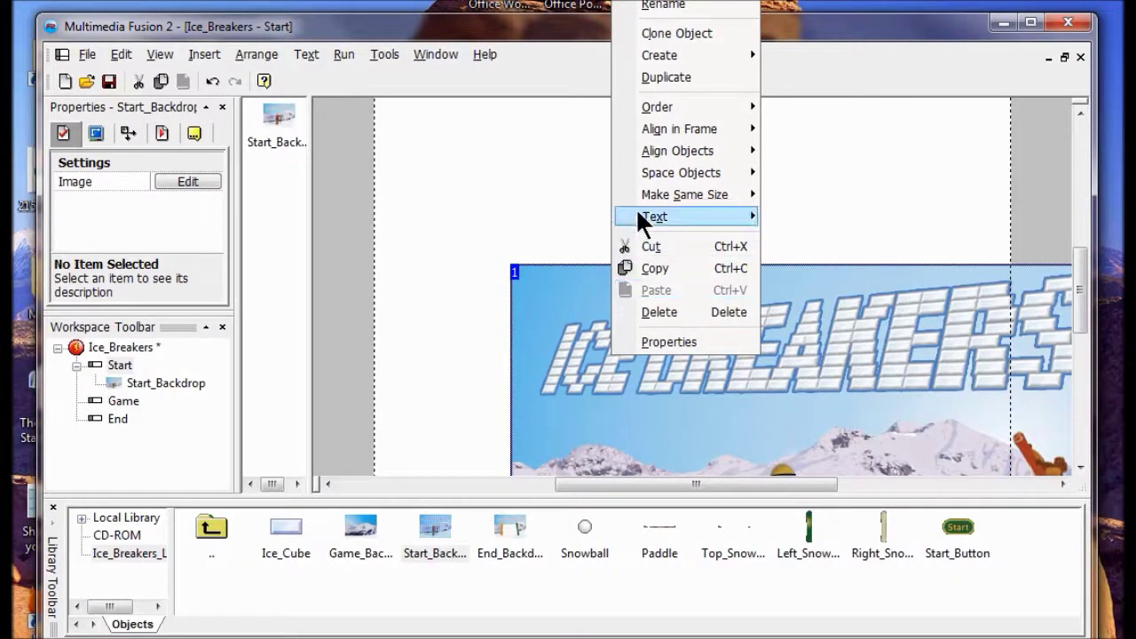
{"action": "mouse_move", "coordinate": [653, 128]}
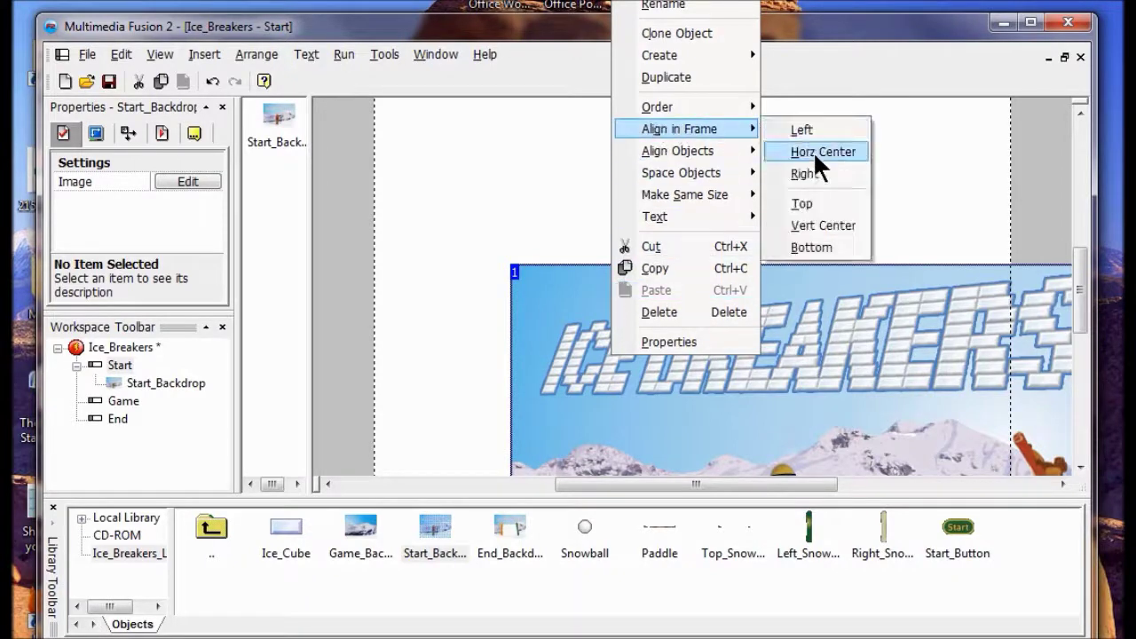
{"action": "left_click", "coordinate": [819, 223]}
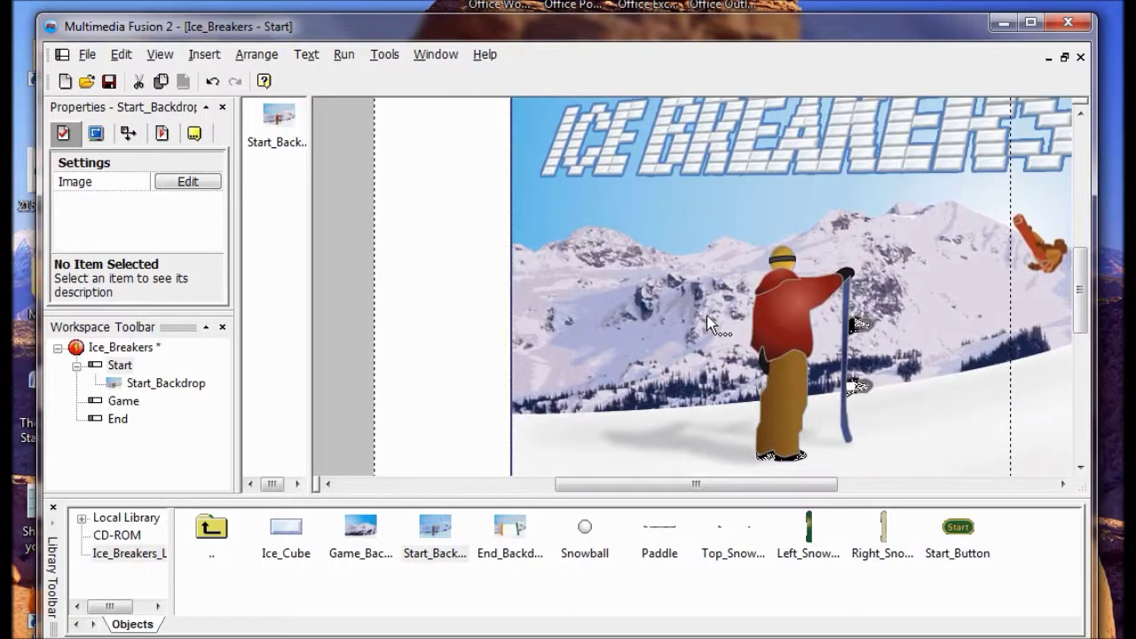
{"action": "right_click", "coordinate": [596, 206]}
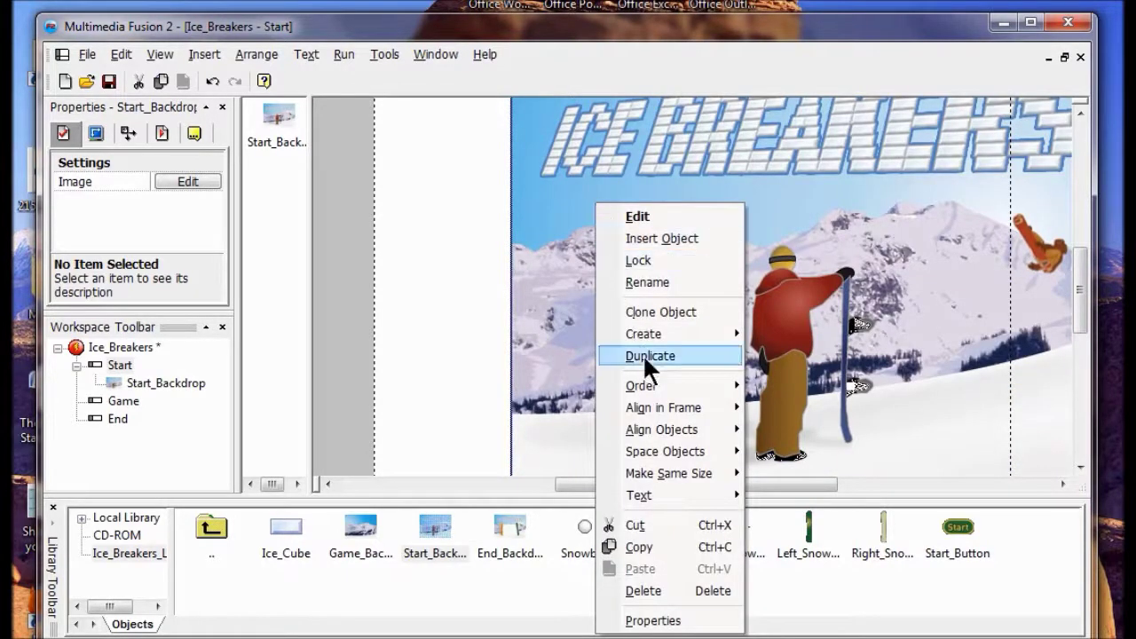
{"action": "mouse_move", "coordinate": [668, 407]}
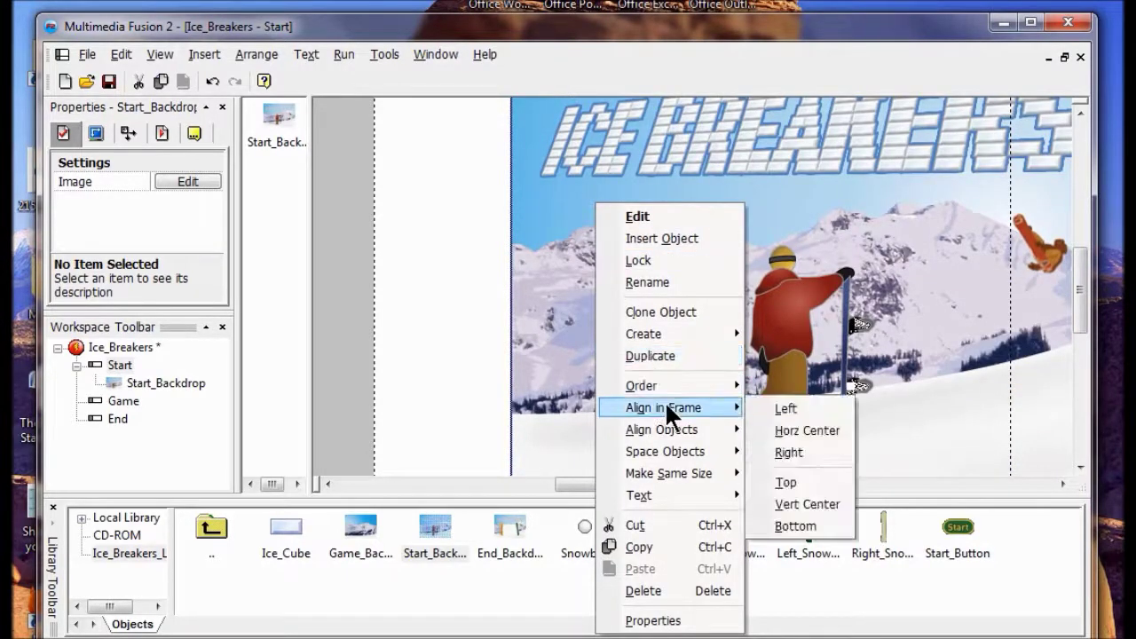
{"action": "left_click", "coordinate": [802, 431]}
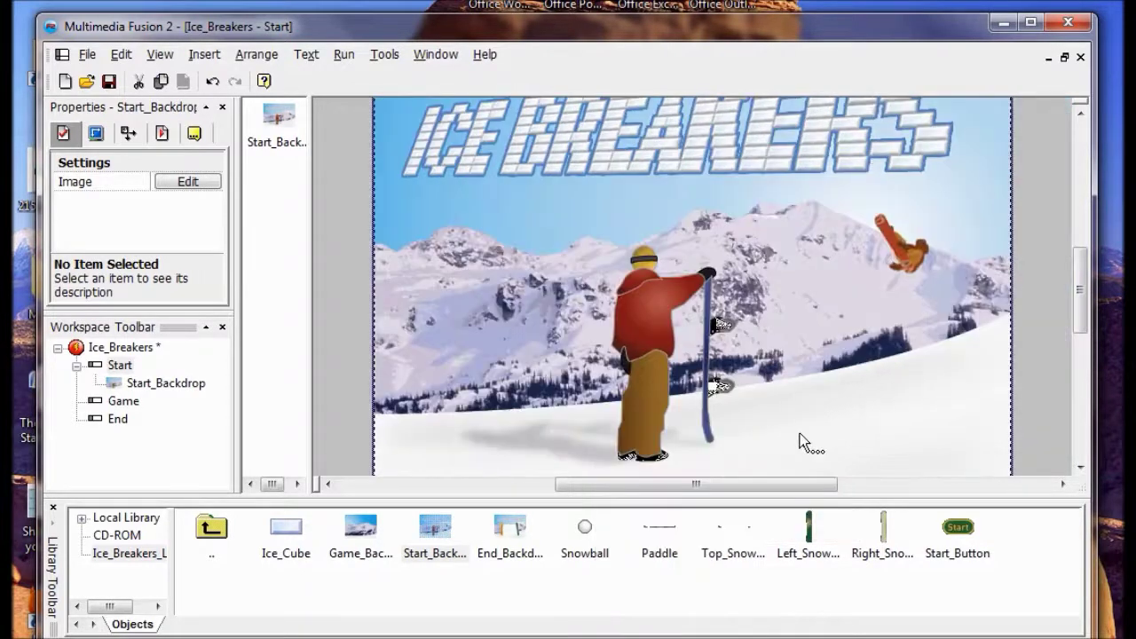
{"action": "right_click", "coordinate": [579, 194]}
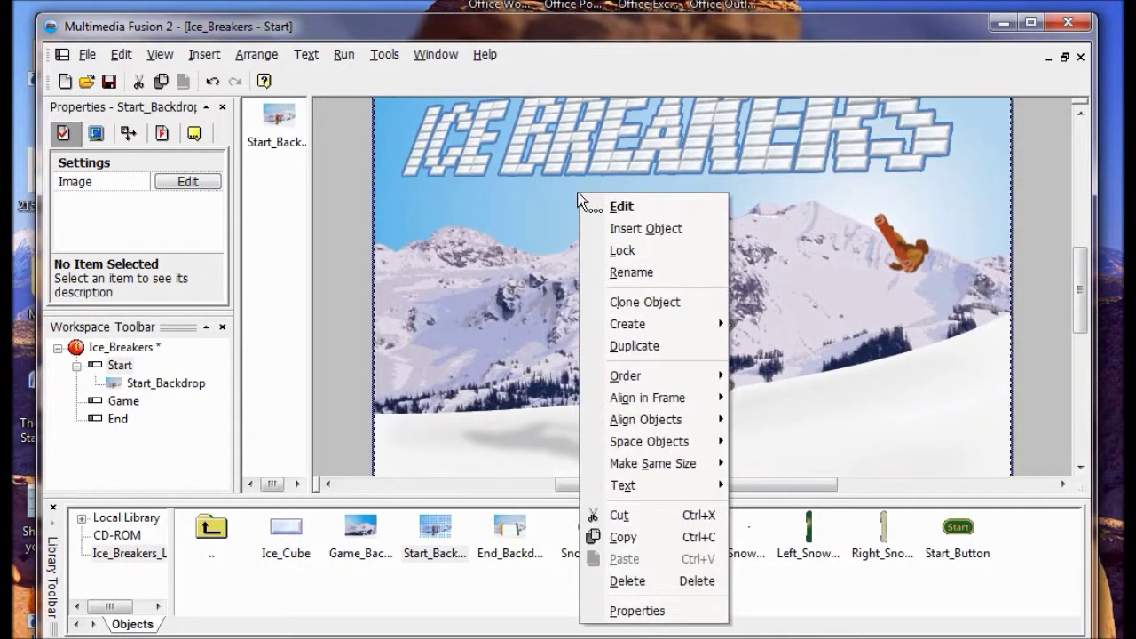
{"action": "left_click", "coordinate": [622, 251]}
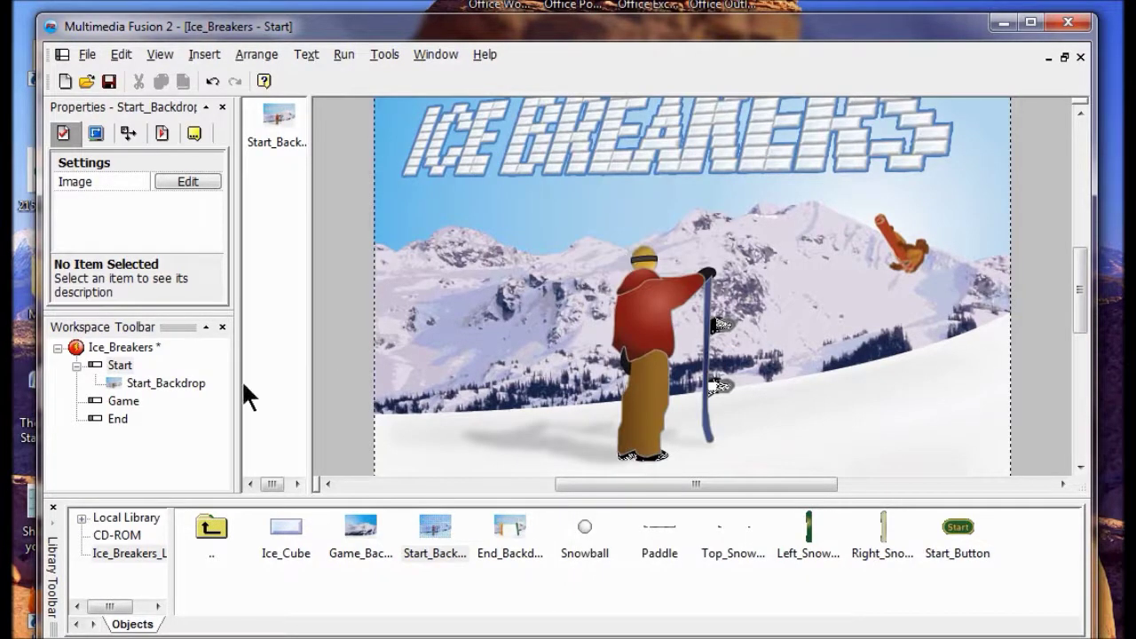
Open the Game frame and place the Game_Backdrop object from the library on it
{"action": "left_click", "coordinate": [125, 401]}
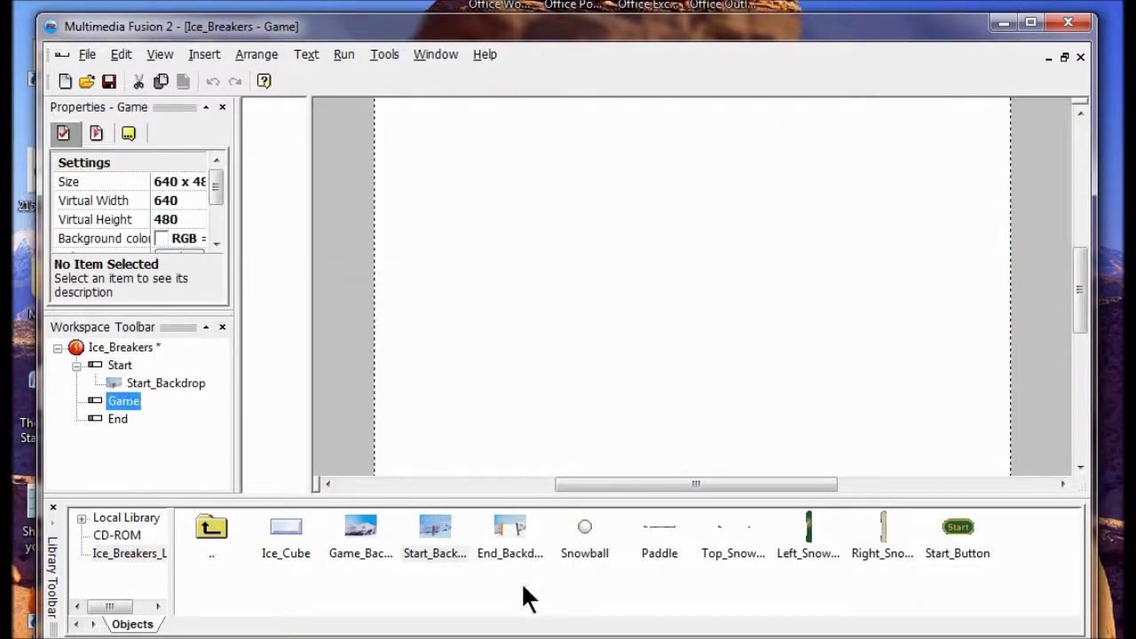
{"action": "left_click", "coordinate": [437, 532]}
{"action": "left_click", "coordinate": [356, 529]}
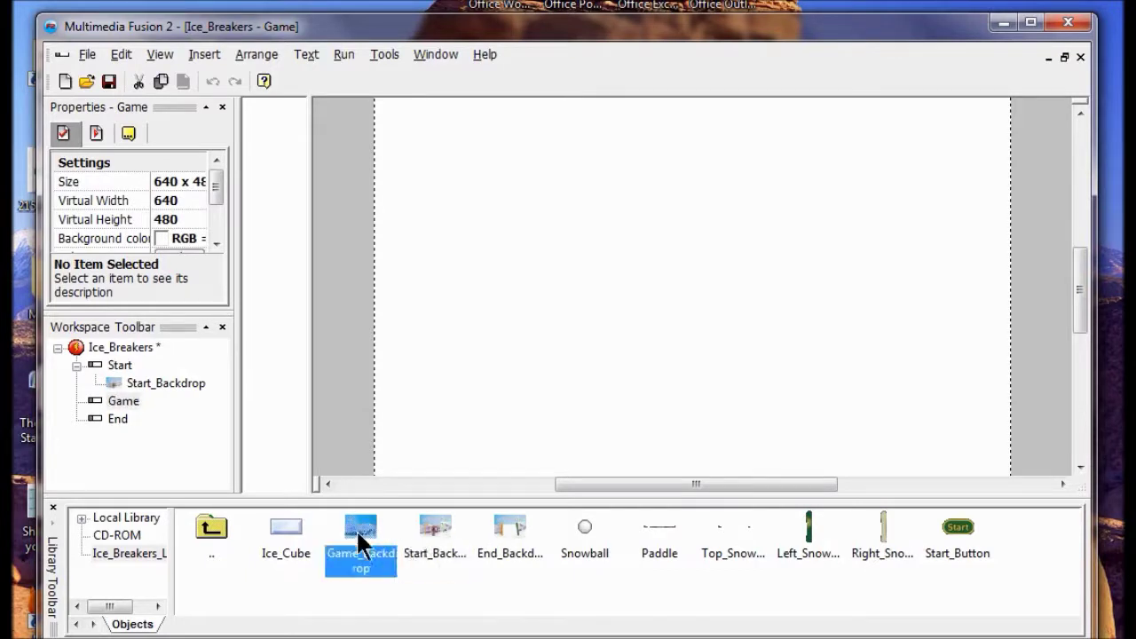
{"action": "left_click_drag", "start_coordinate": [356, 528], "coordinate": [564, 192]}
Centre the Game_Backdrop vertically and horizontally in the Game frame and lock it
{"action": "right_click", "coordinate": [634, 229]}
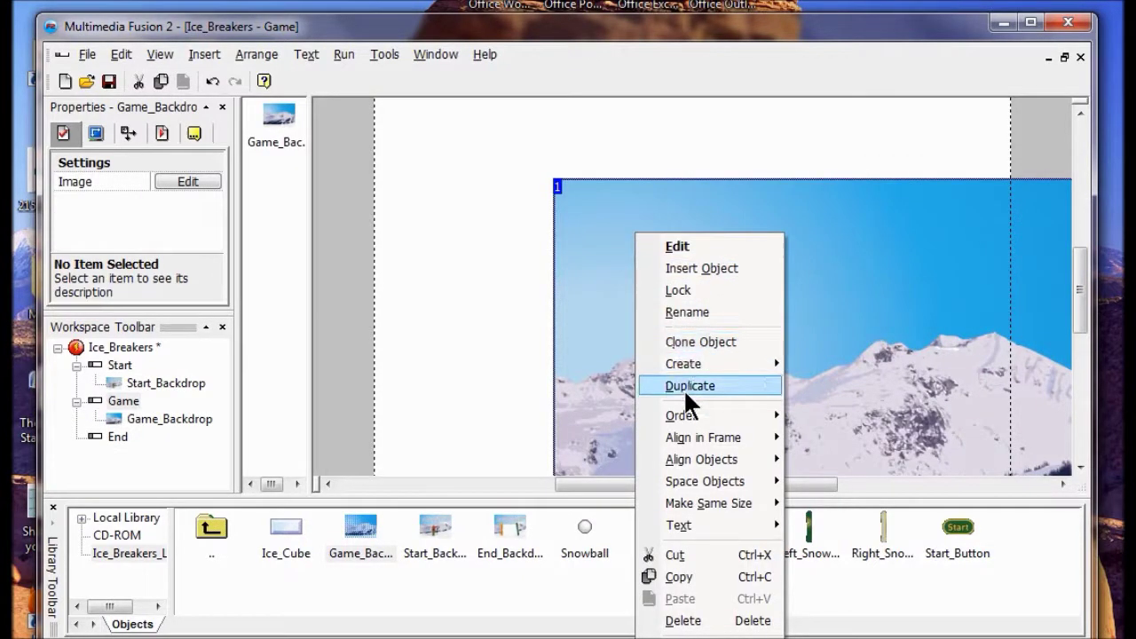
{"action": "mouse_move", "coordinate": [700, 440]}
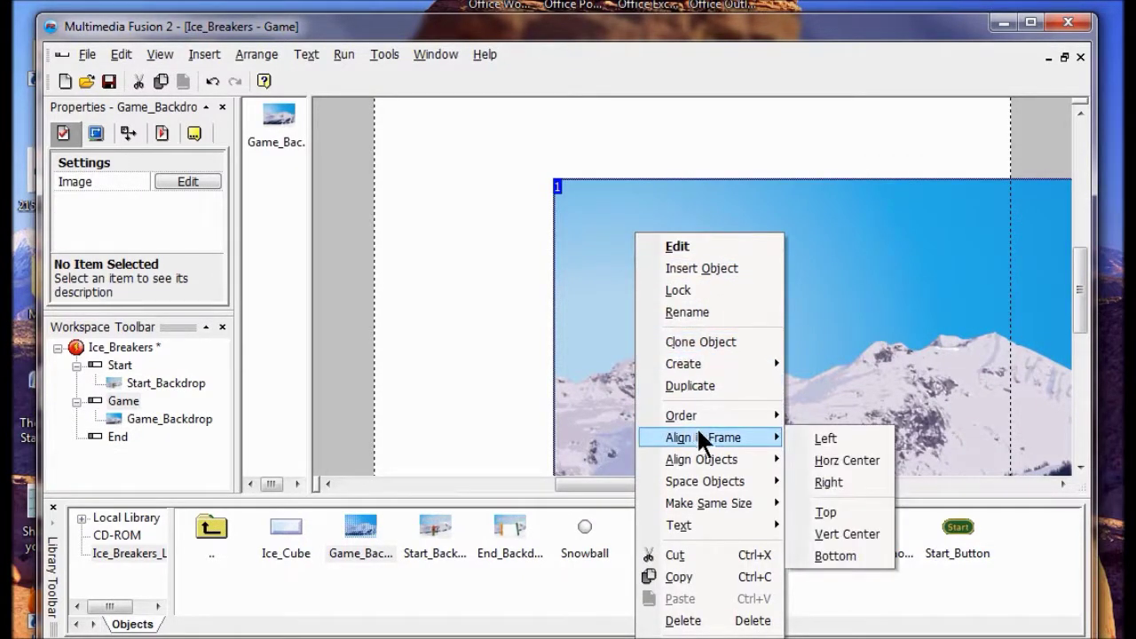
{"action": "left_click", "coordinate": [854, 538]}
{"action": "right_click", "coordinate": [604, 156]}
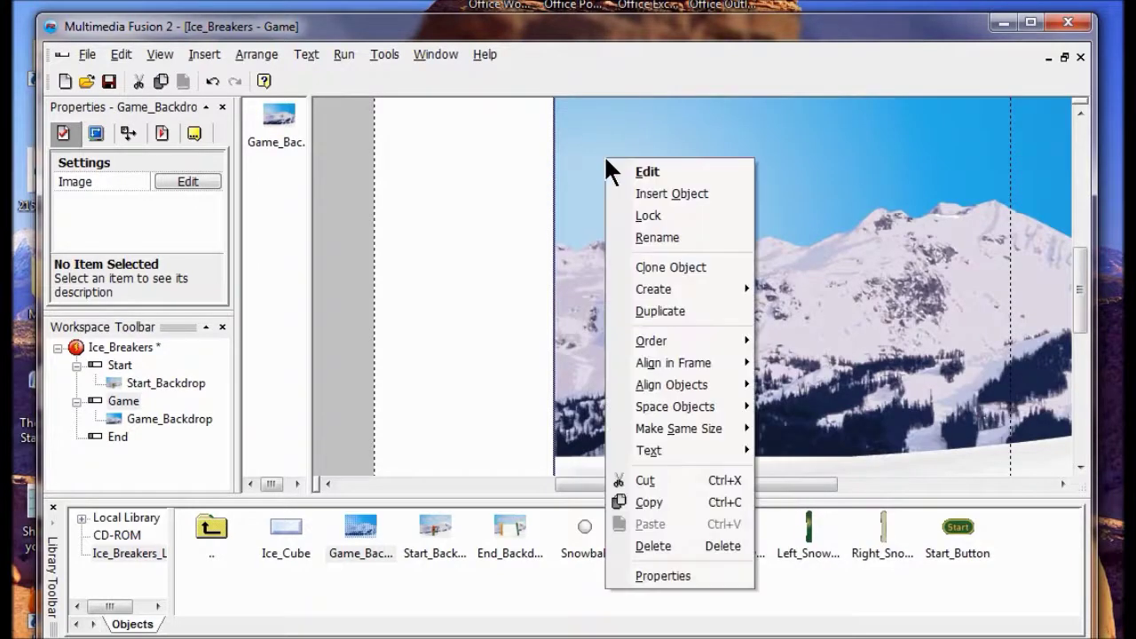
{"action": "mouse_move", "coordinate": [691, 363]}
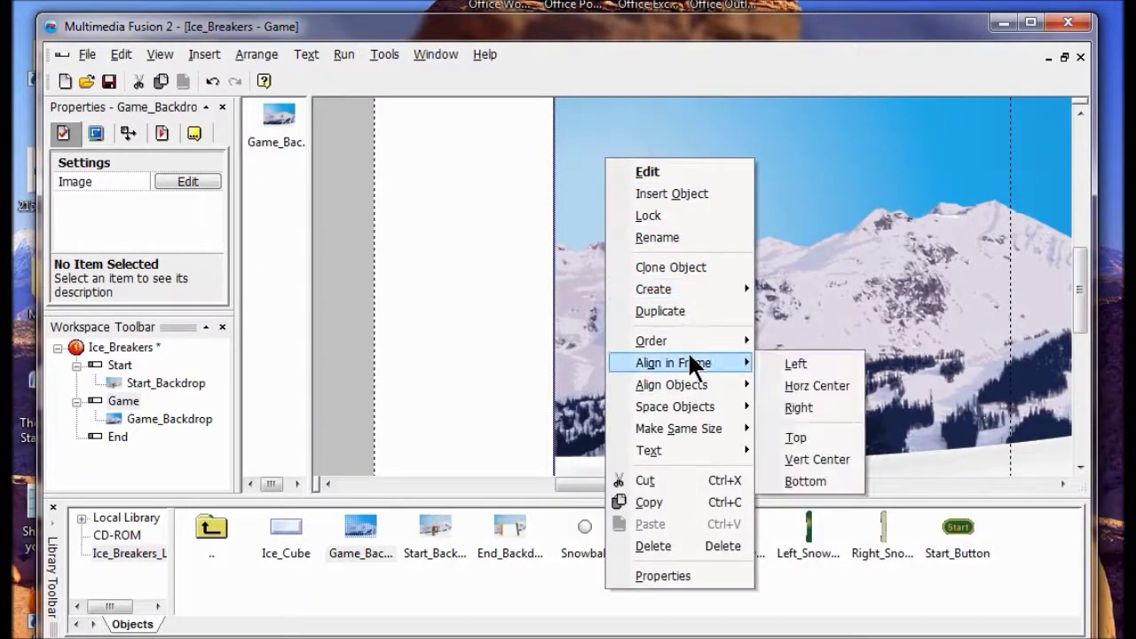
{"action": "left_click", "coordinate": [816, 384]}
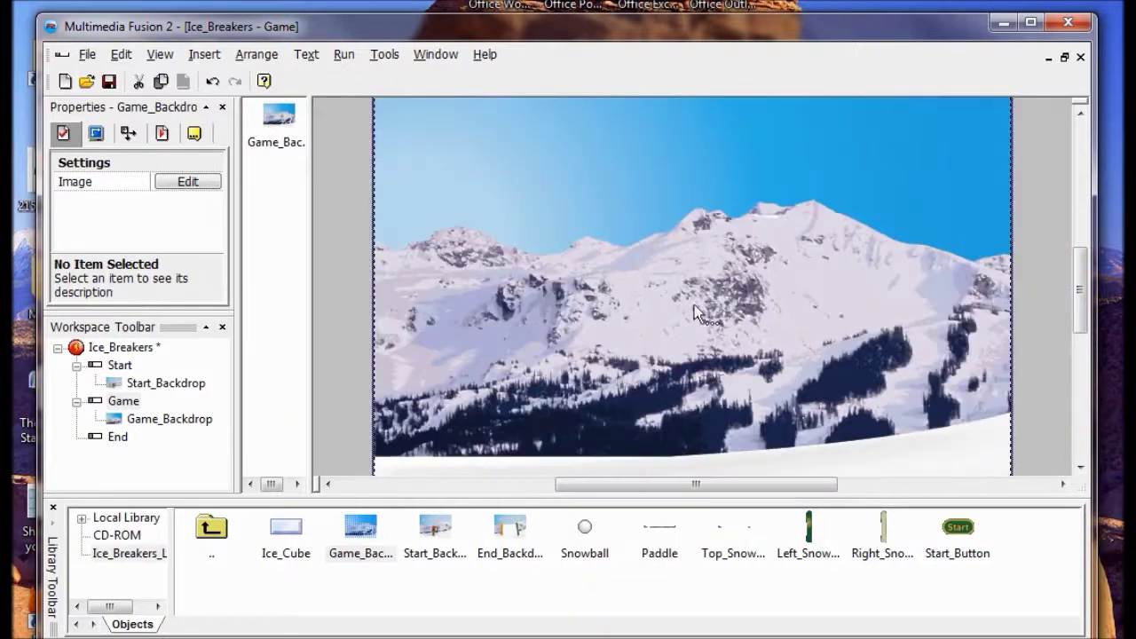
{"action": "right_click", "coordinate": [559, 190]}
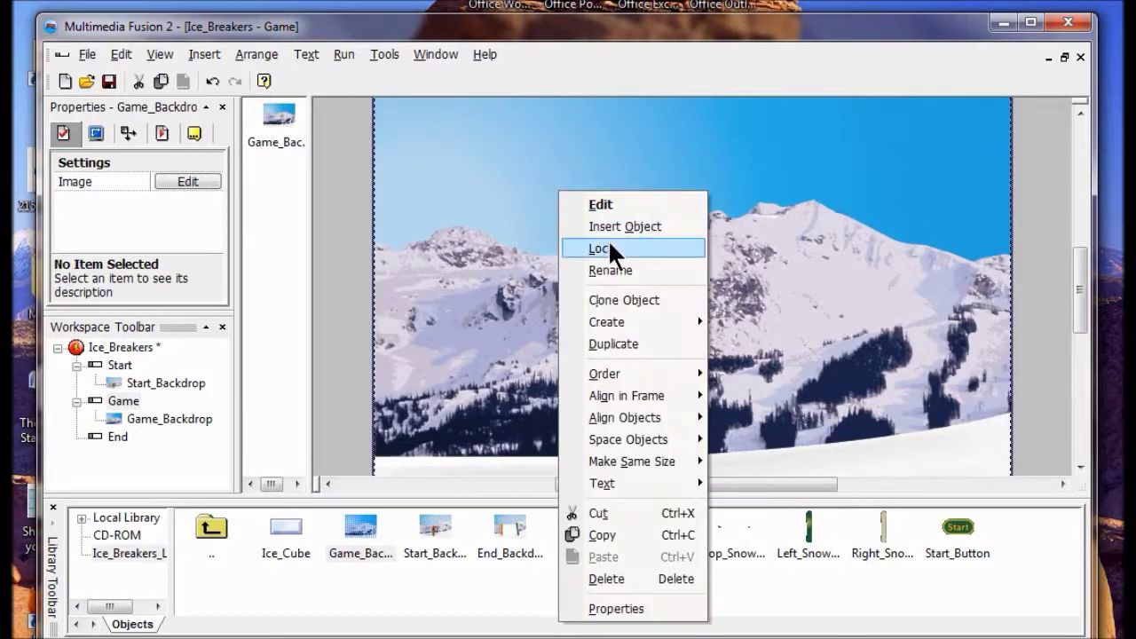
{"action": "left_click", "coordinate": [608, 242]}
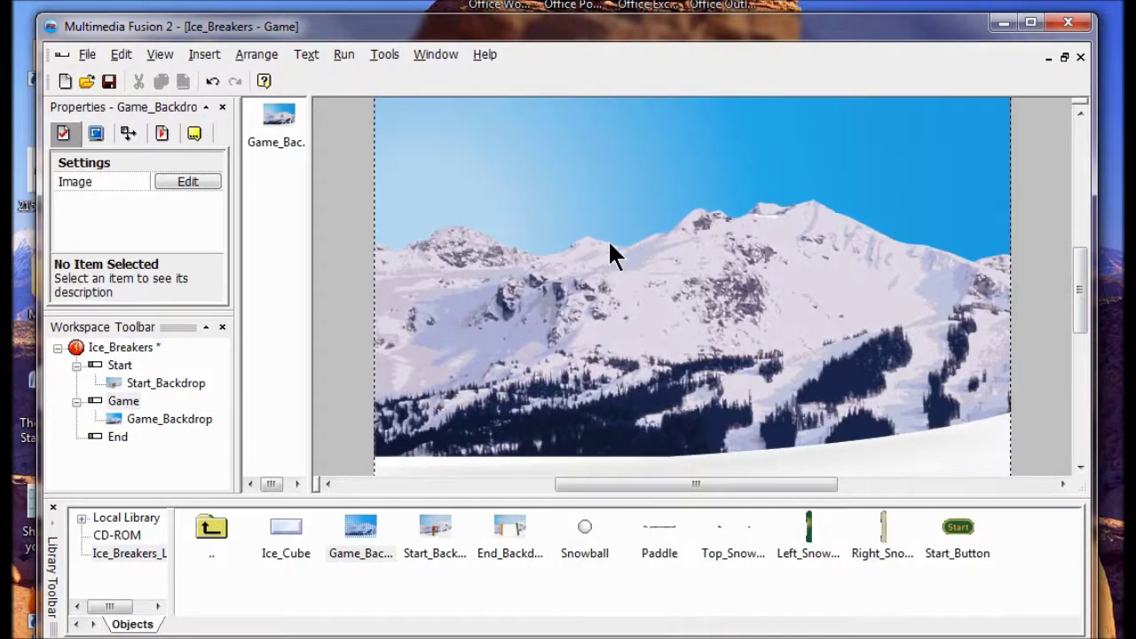
Place the End_Backdrop object from the library on the End frame and centre it vertically and horizontally
{"action": "left_click", "coordinate": [118, 435]}
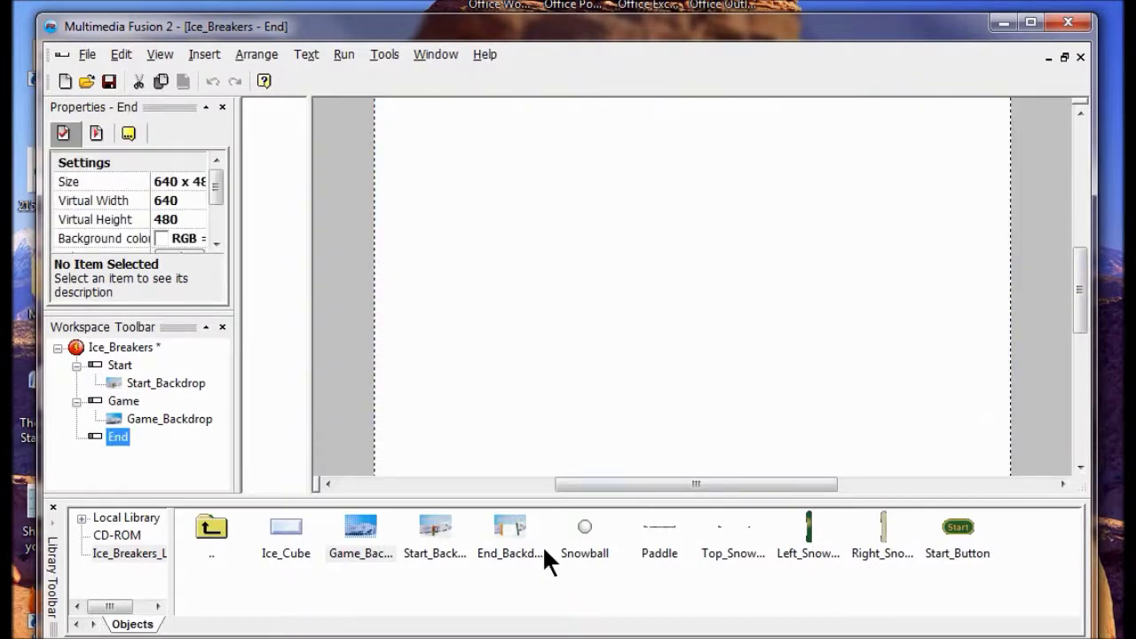
{"action": "left_click_drag", "start_coordinate": [513, 529], "coordinate": [530, 212]}
{"action": "right_click", "coordinate": [596, 245]}
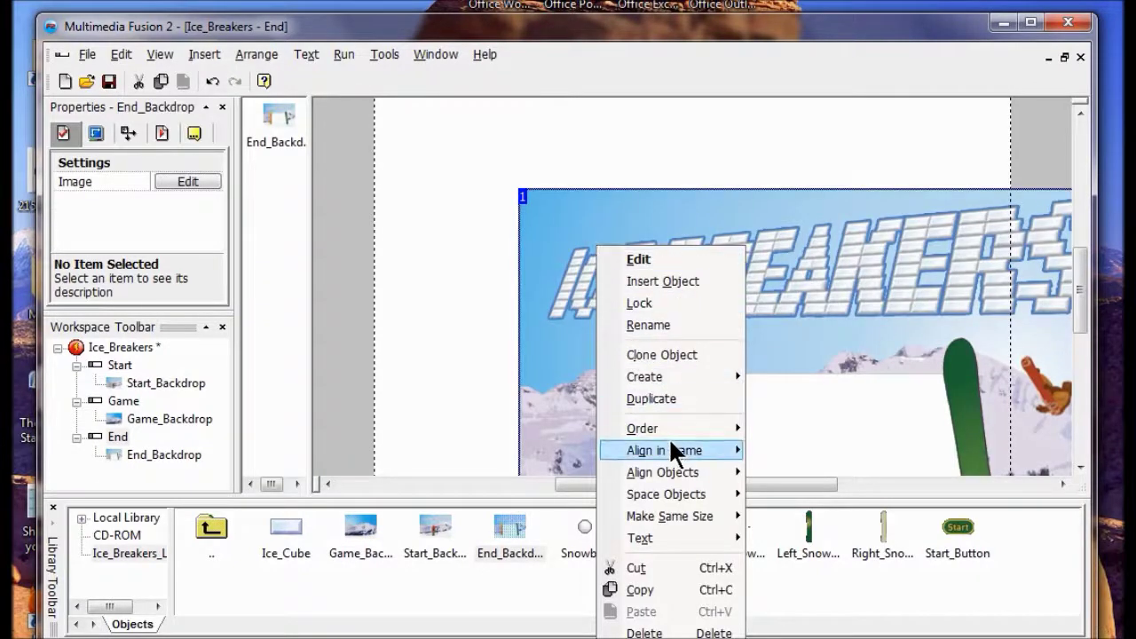
{"action": "mouse_move", "coordinate": [670, 445]}
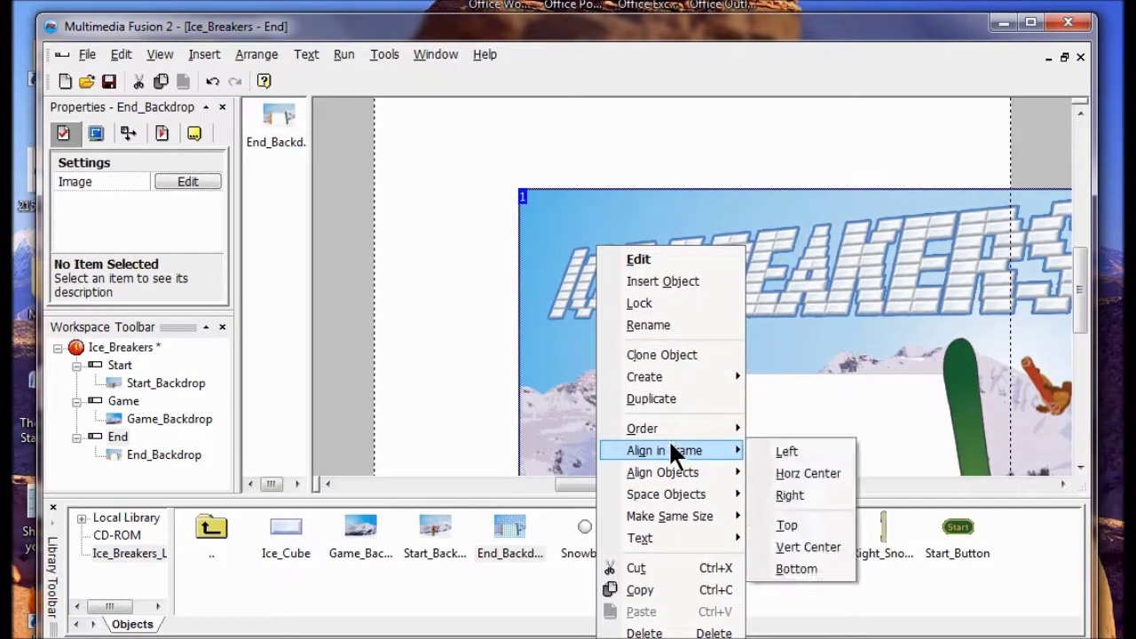
{"action": "left_click", "coordinate": [807, 547]}
{"action": "right_click", "coordinate": [607, 167]}
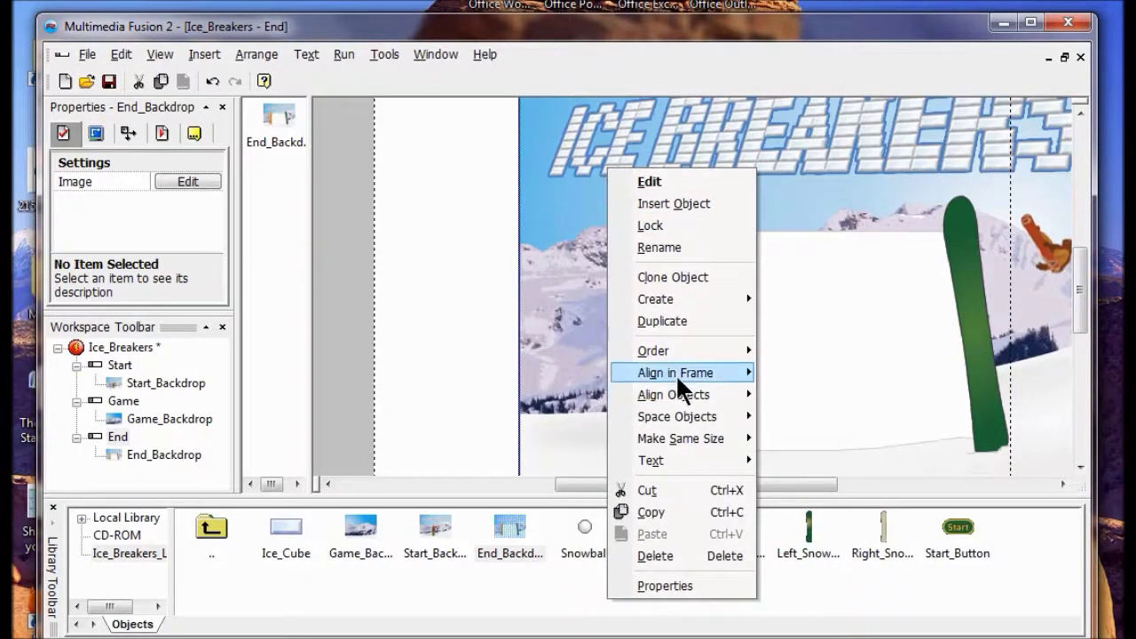
{"action": "mouse_move", "coordinate": [675, 376]}
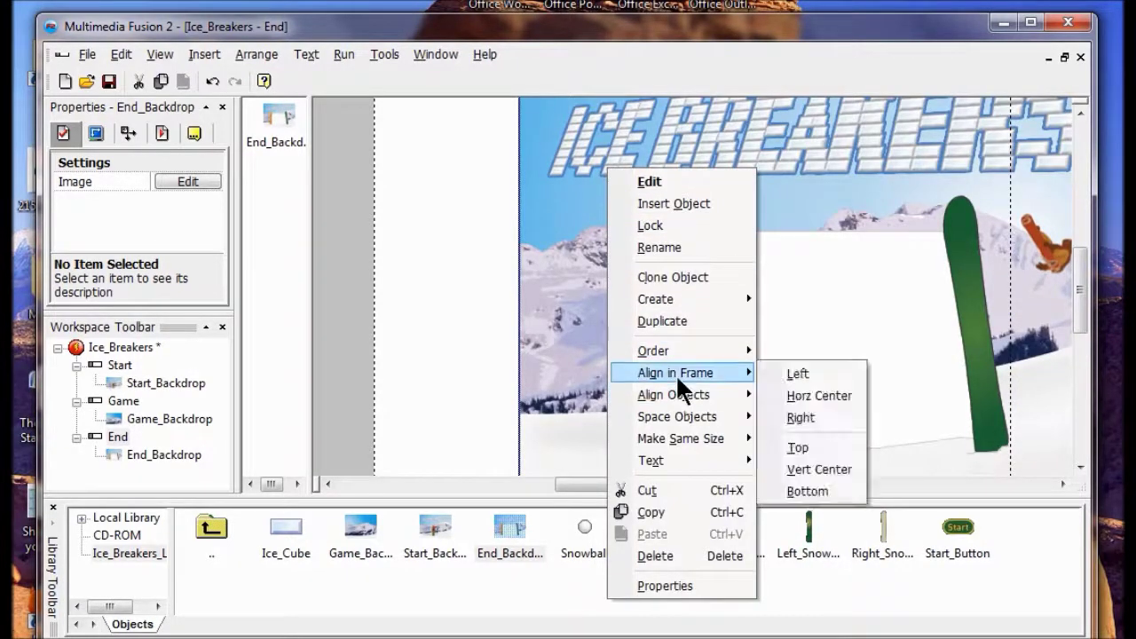
{"action": "left_click", "coordinate": [799, 396]}
Lock the End_Backdrop on the End frame and save the game
{"action": "right_click", "coordinate": [524, 197]}
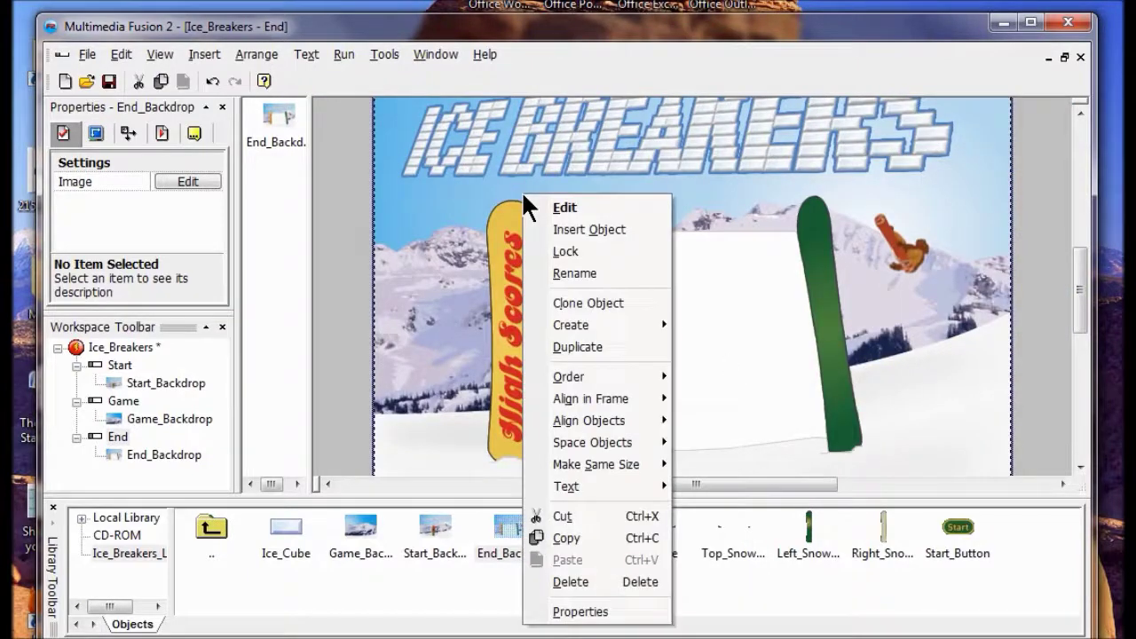
{"action": "left_click", "coordinate": [574, 256]}
{"action": "key", "text": "ctrl+s"}
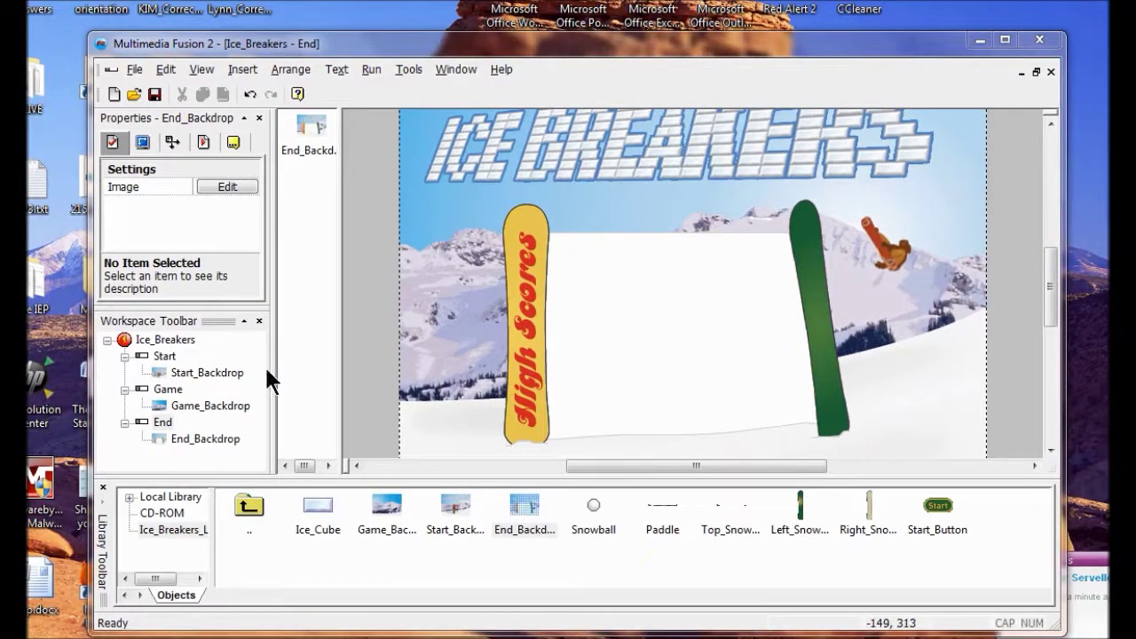
Open the Start frame and place the Start_Button object from the library just below the flying snowboarder
{"action": "left_click", "coordinate": [164, 359]}
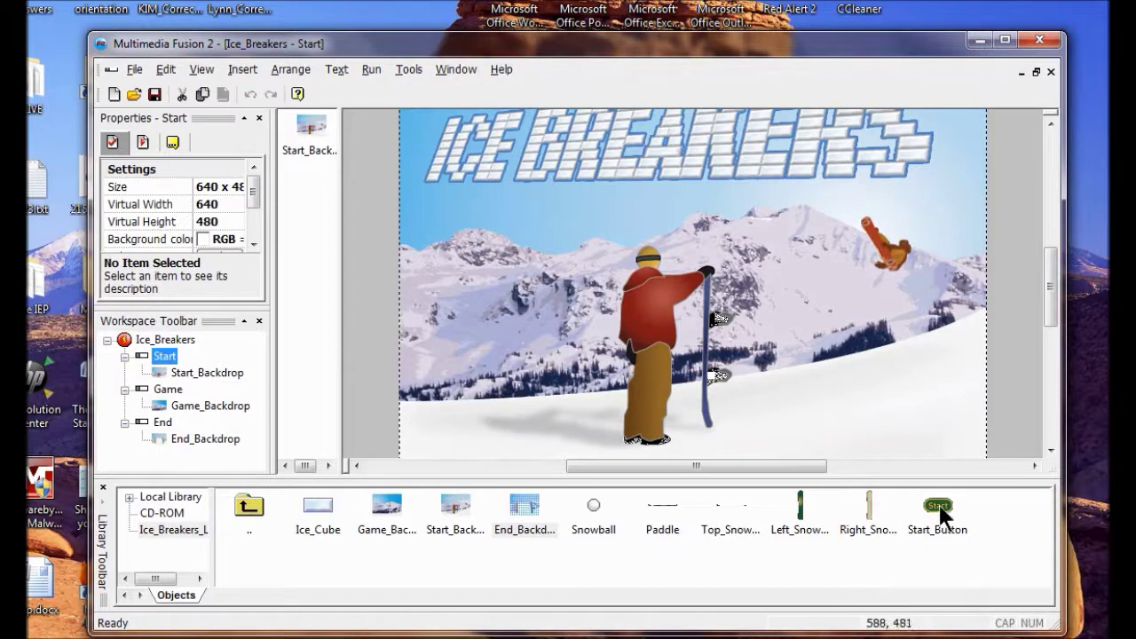
{"action": "left_click_drag", "start_coordinate": [941, 513], "coordinate": [877, 311]}
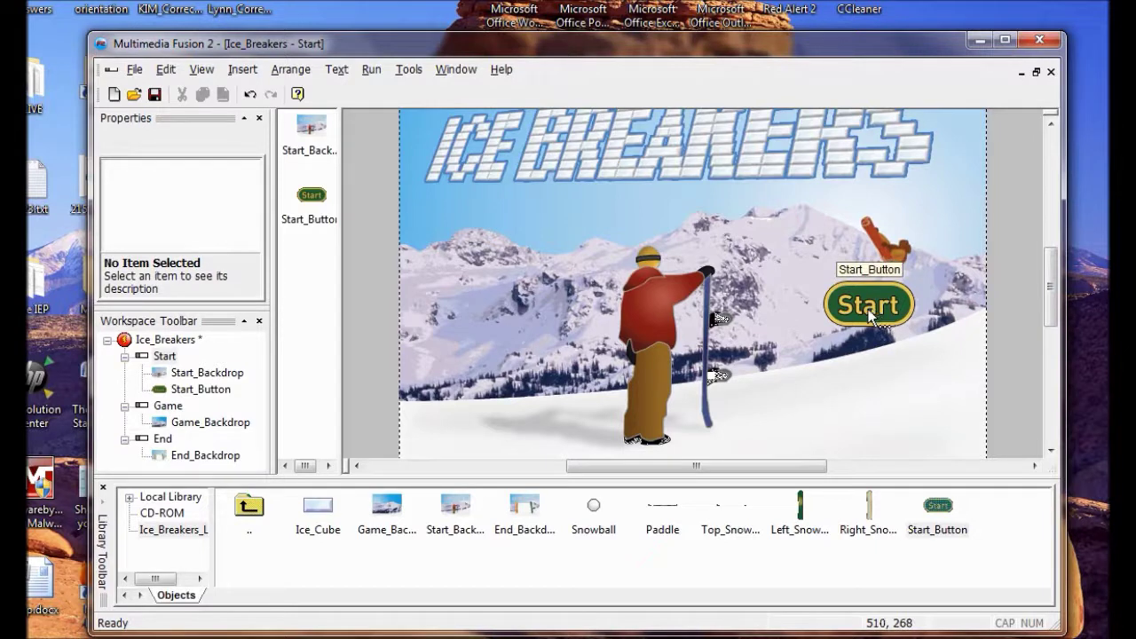
In the Start frame's Event Editor, add a User clicks mouse condition for a single click with the left button
{"action": "left_click", "coordinate": [202, 70]}
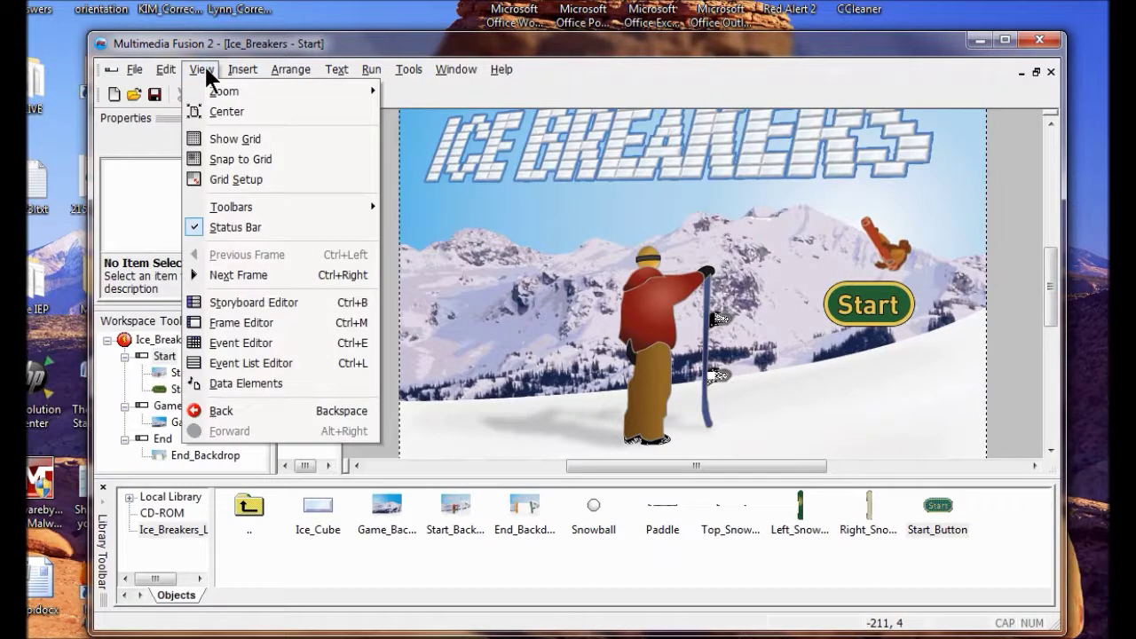
{"action": "left_click", "coordinate": [230, 343]}
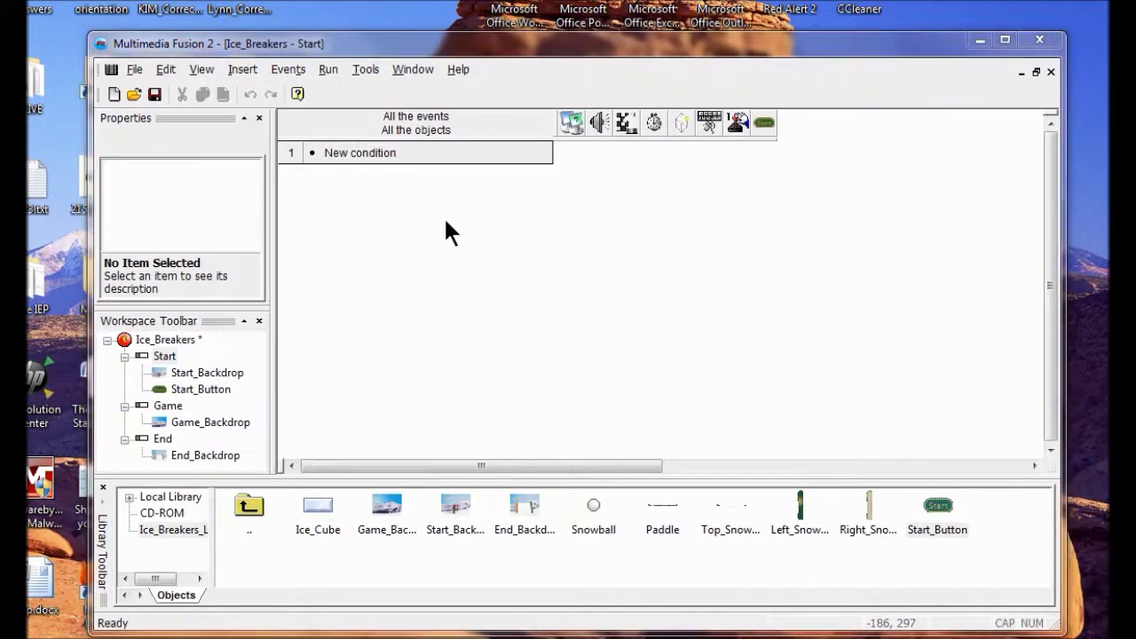
{"action": "double_click", "coordinate": [356, 154]}
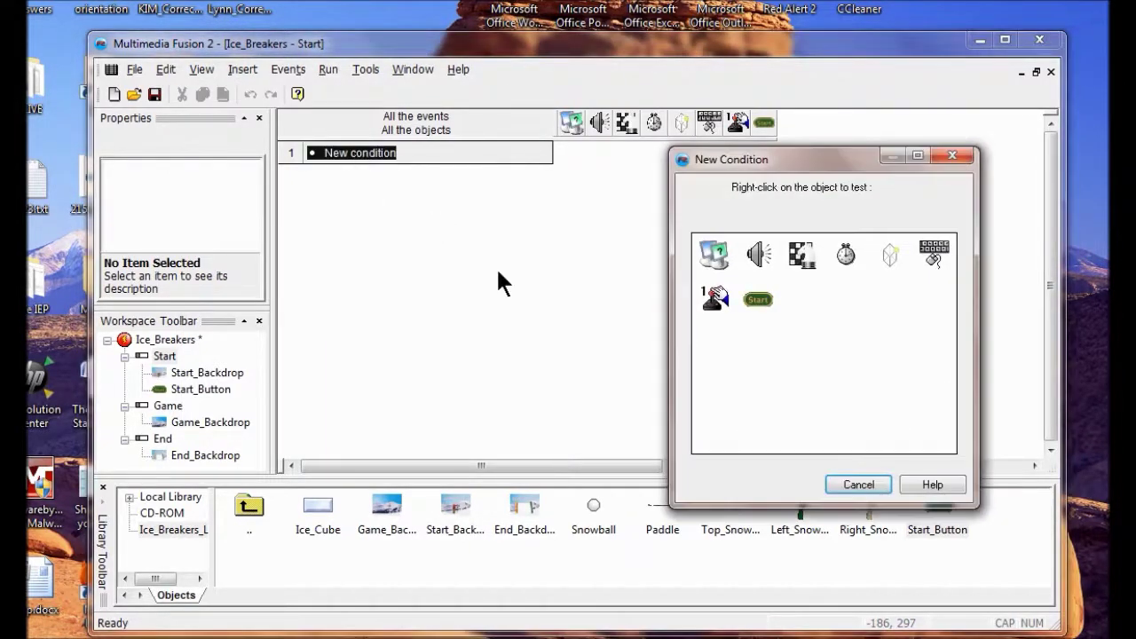
{"action": "left_click_drag", "start_coordinate": [803, 158], "coordinate": [427, 142]}
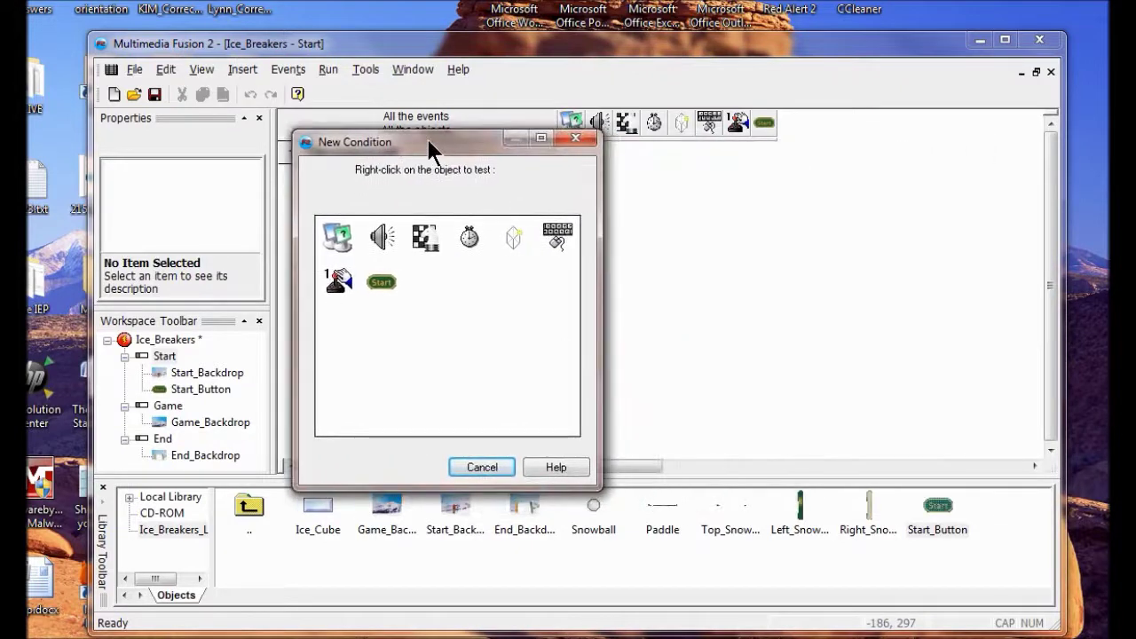
{"action": "right_click", "coordinate": [556, 241]}
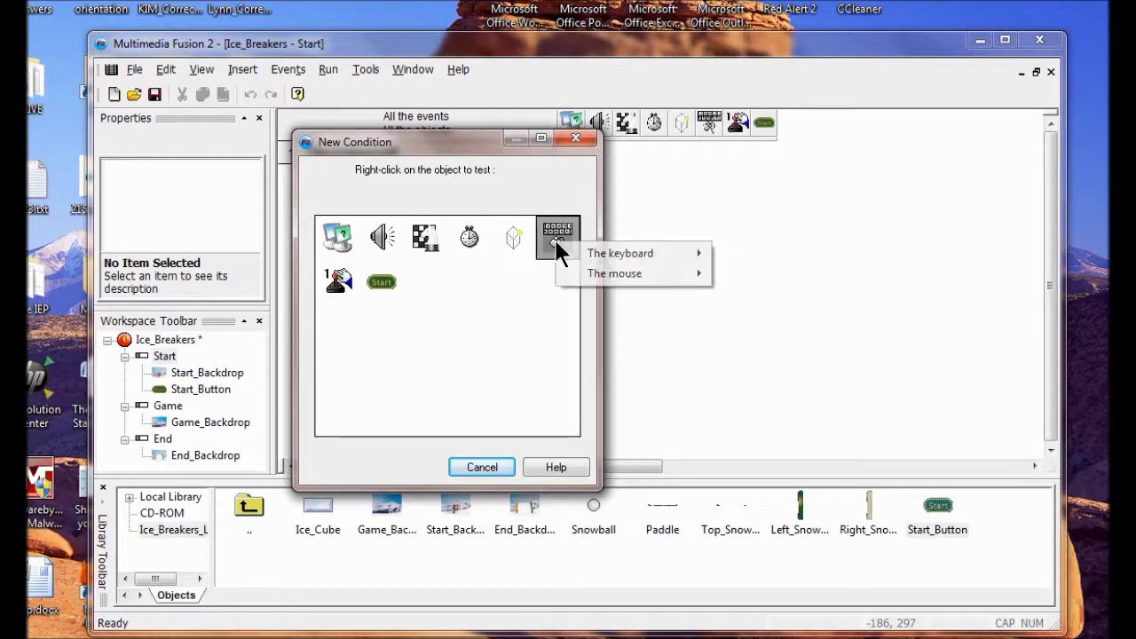
{"action": "mouse_move", "coordinate": [595, 276]}
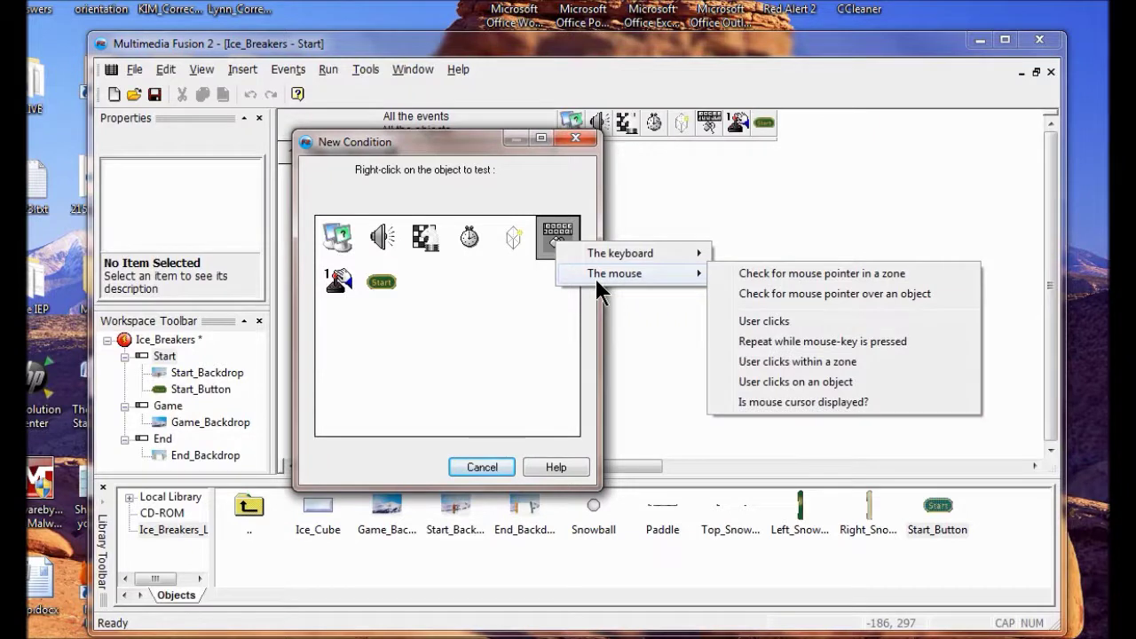
{"action": "left_click", "coordinate": [781, 321]}
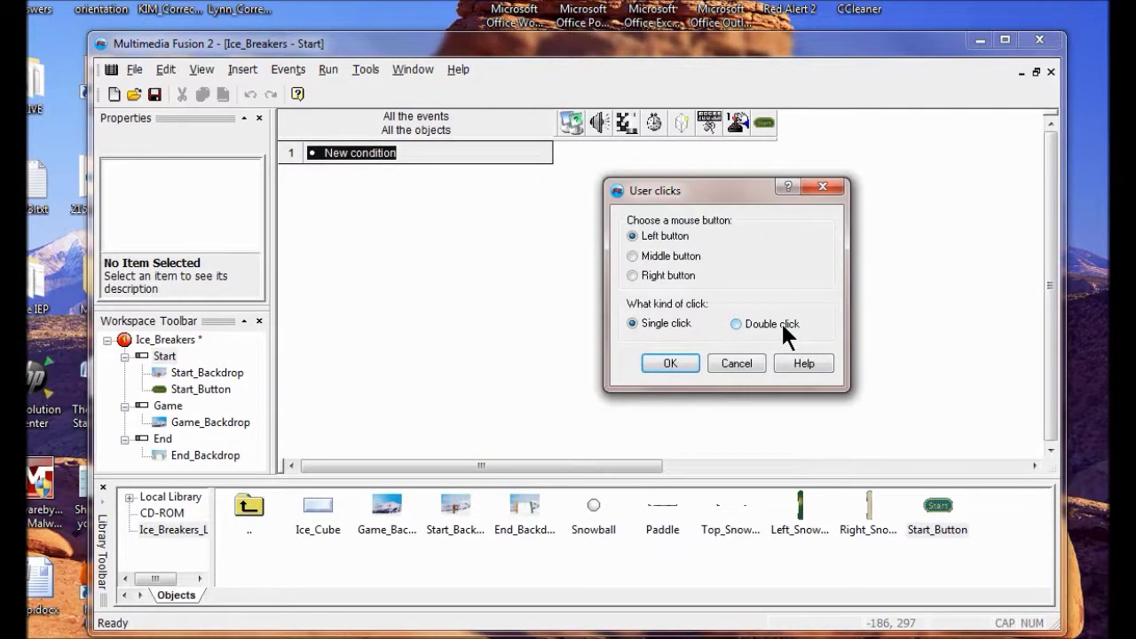
{"action": "left_click", "coordinate": [665, 364]}
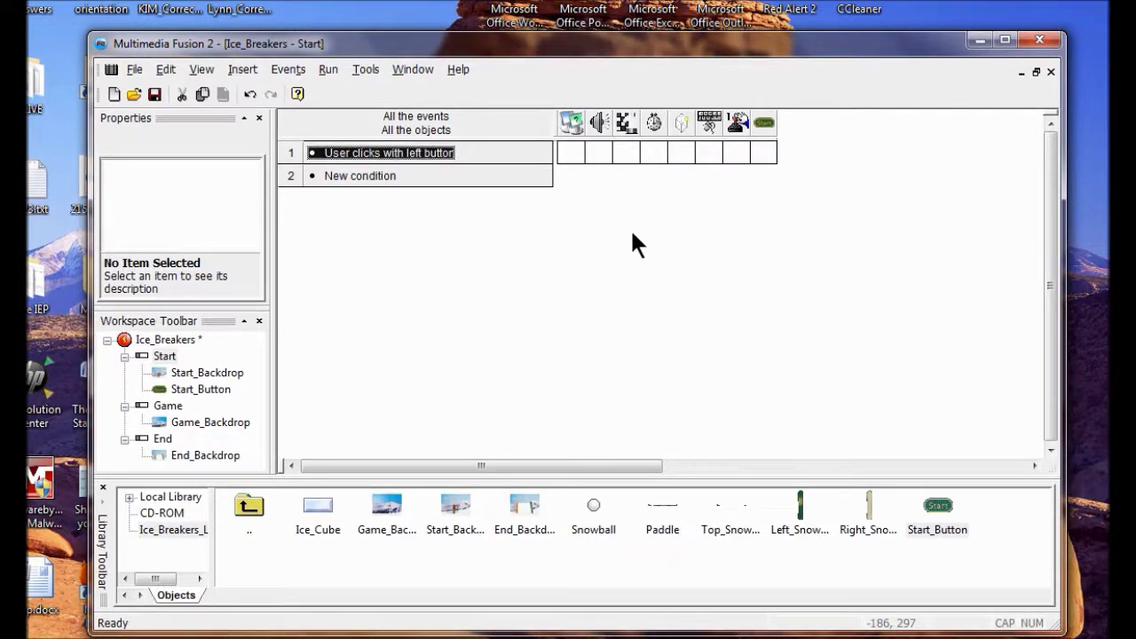
Add a Next frame storyboard action to the event for the user's left-button click
{"action": "left_click", "coordinate": [625, 152]}
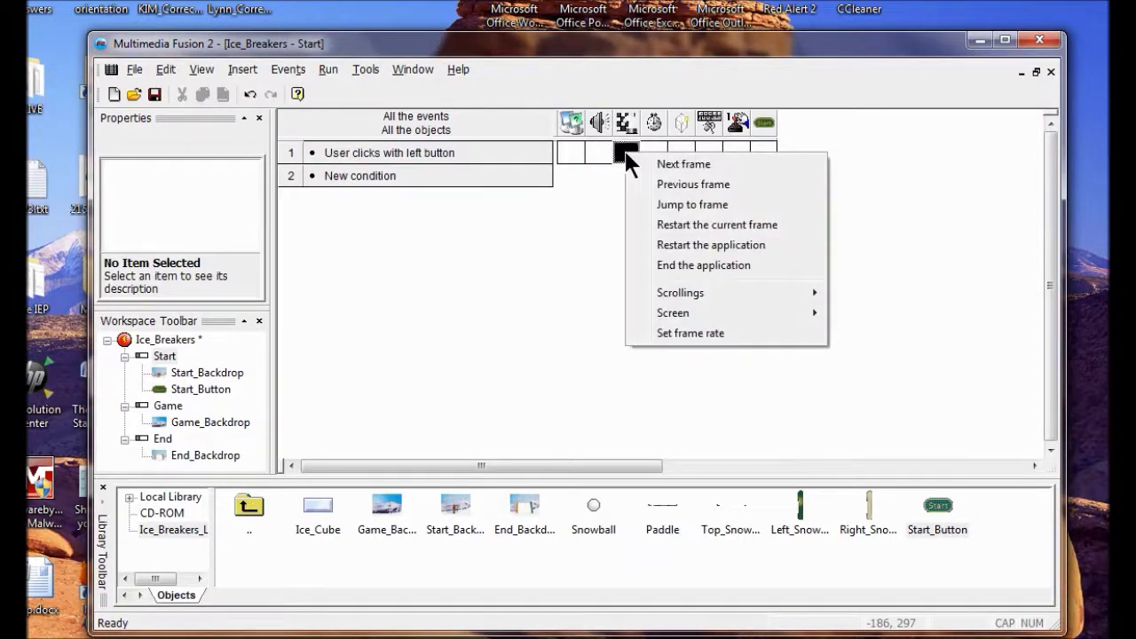
{"action": "left_click", "coordinate": [683, 165]}
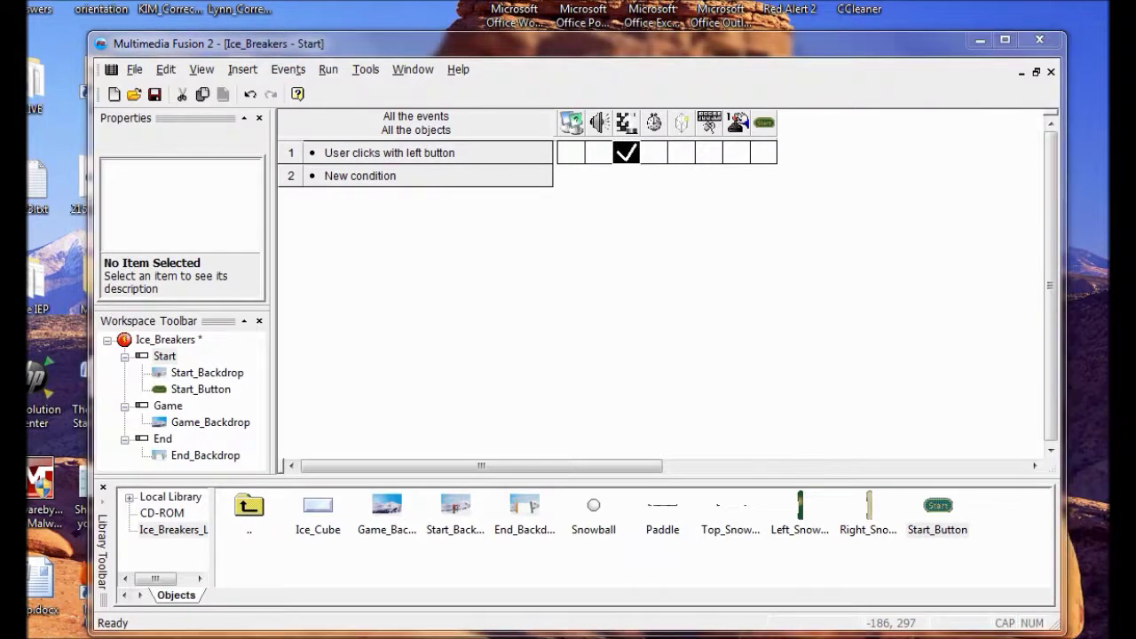
Run the application and test the Start button on the opening screen
{"action": "left_click", "coordinate": [327, 69]}
{"action": "left_click", "coordinate": [353, 114]}
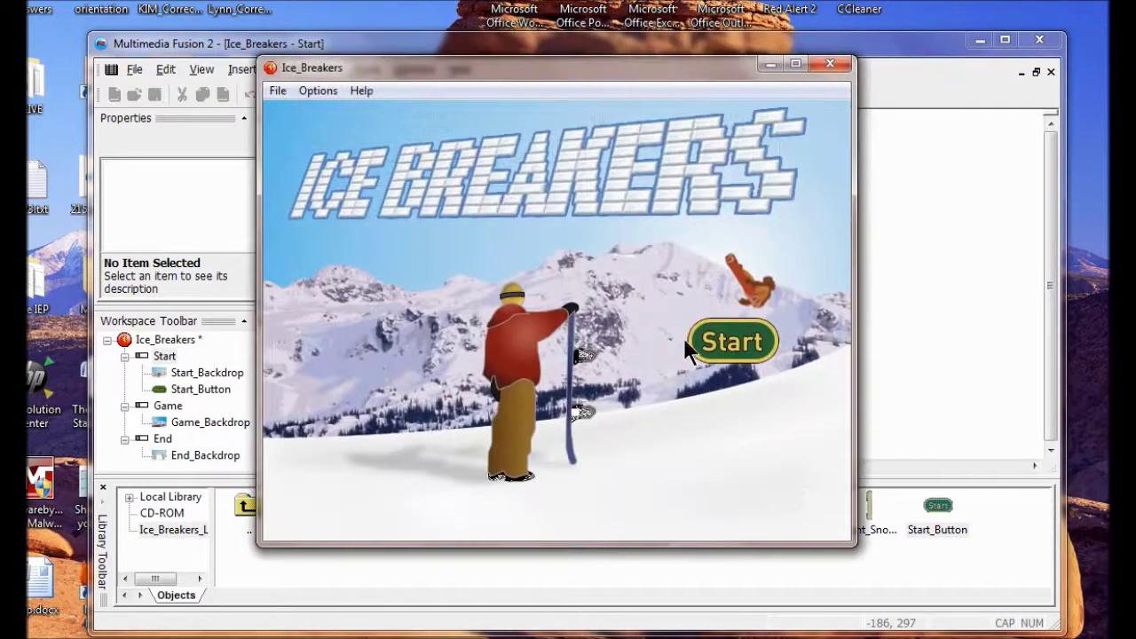
{"action": "left_click", "coordinate": [716, 346]}
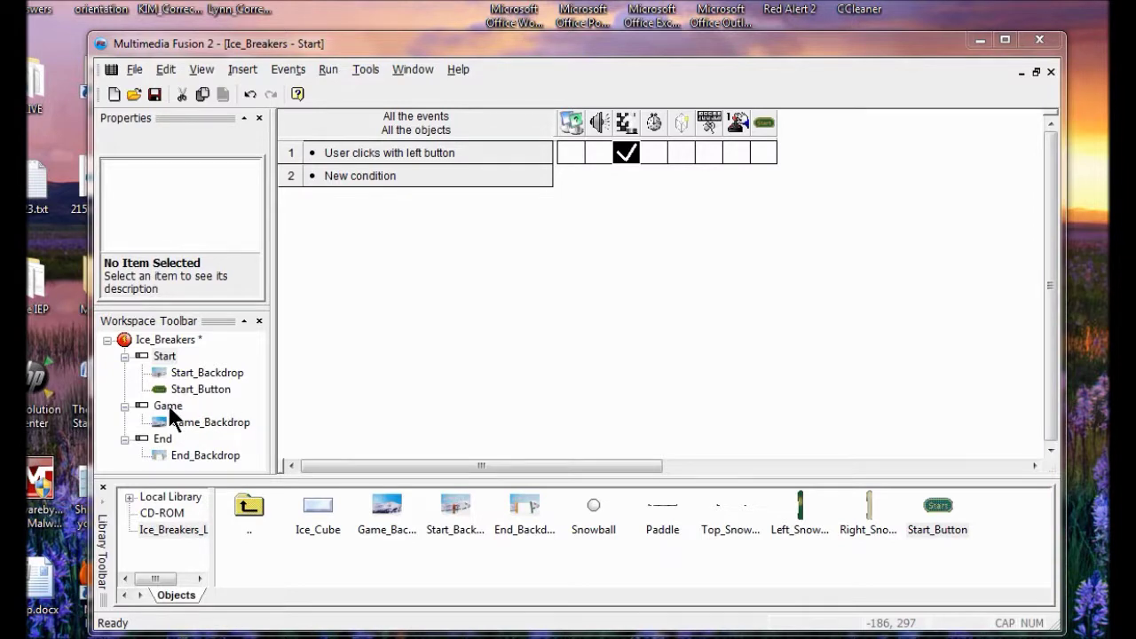
Open the Game frame in the Frame Editor and place the Left_Snowboard object near the frame's left edge
{"action": "left_click", "coordinate": [188, 423]}
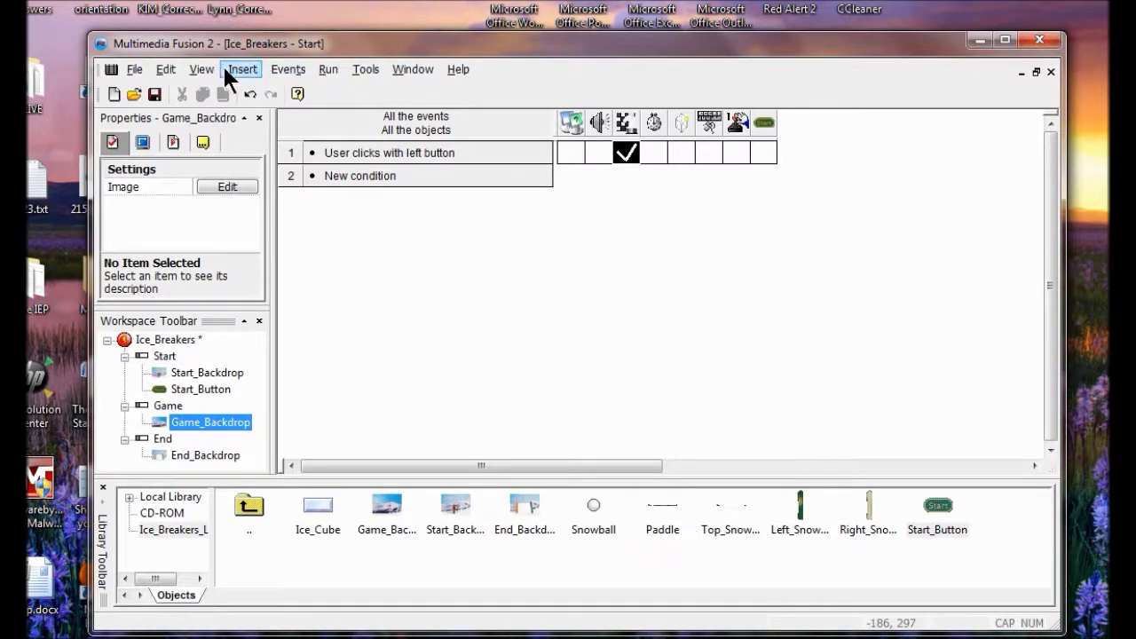
{"action": "left_click", "coordinate": [203, 69]}
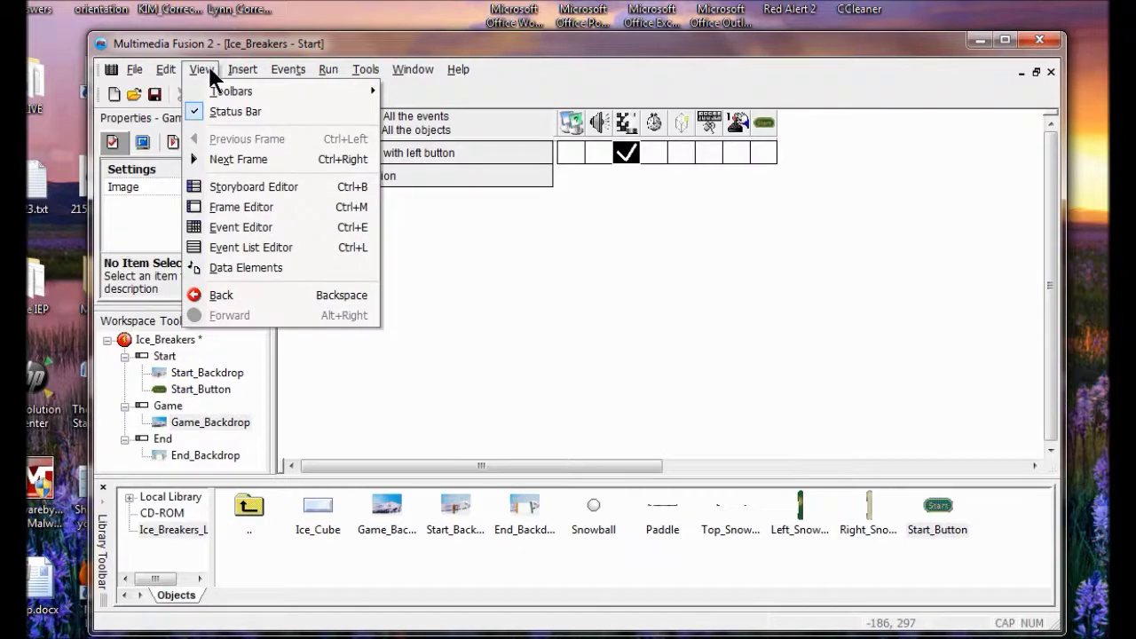
{"action": "left_click", "coordinate": [241, 207]}
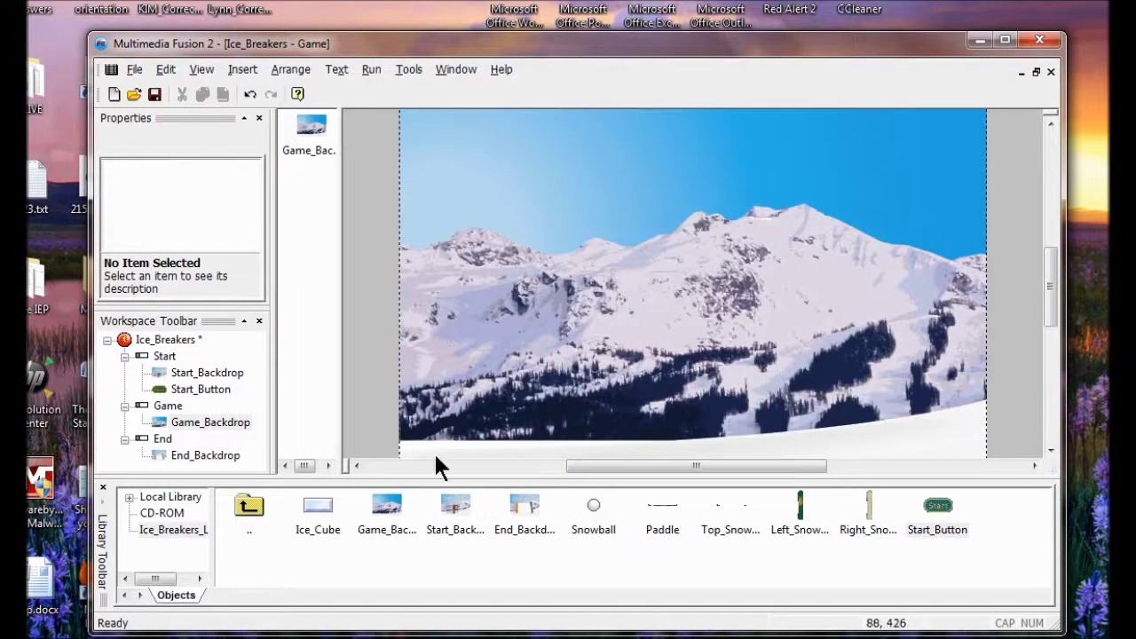
{"action": "left_click", "coordinate": [168, 406]}
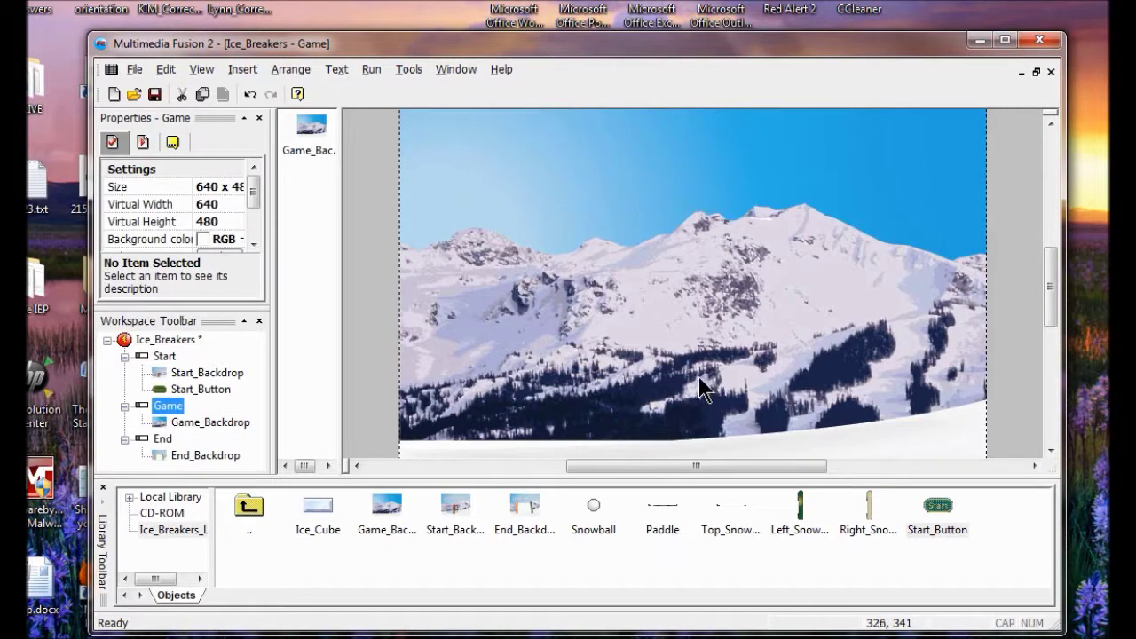
{"action": "left_click_drag", "start_coordinate": [799, 511], "coordinate": [427, 169]}
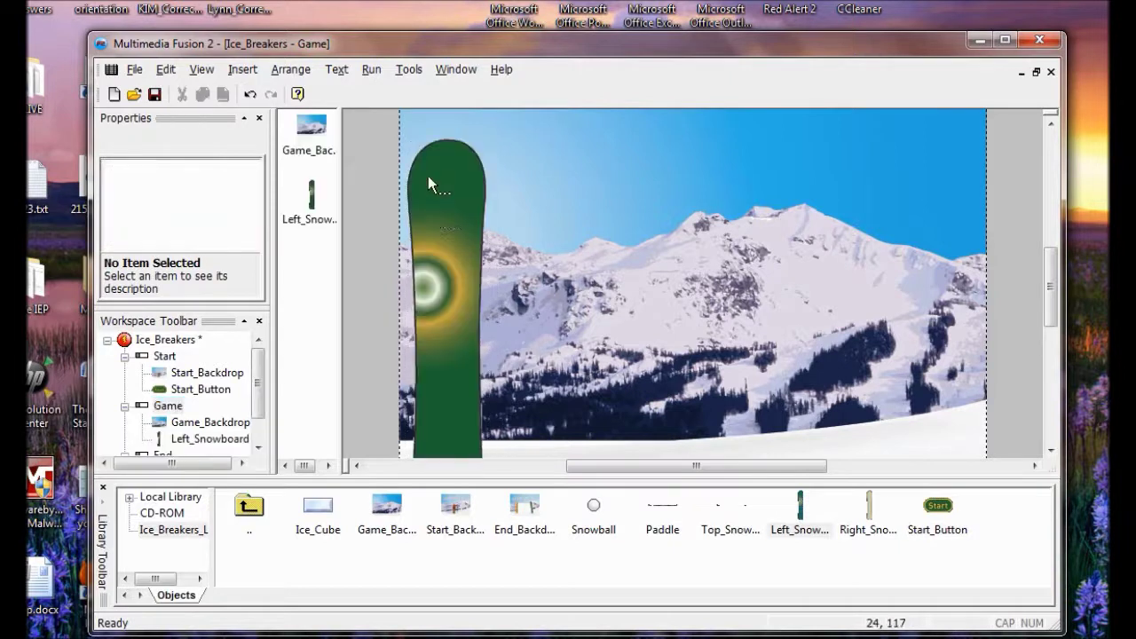
Align the Left_Snowboard to the left edge of the Game frame and centre it vertically
{"action": "right_click", "coordinate": [438, 262]}
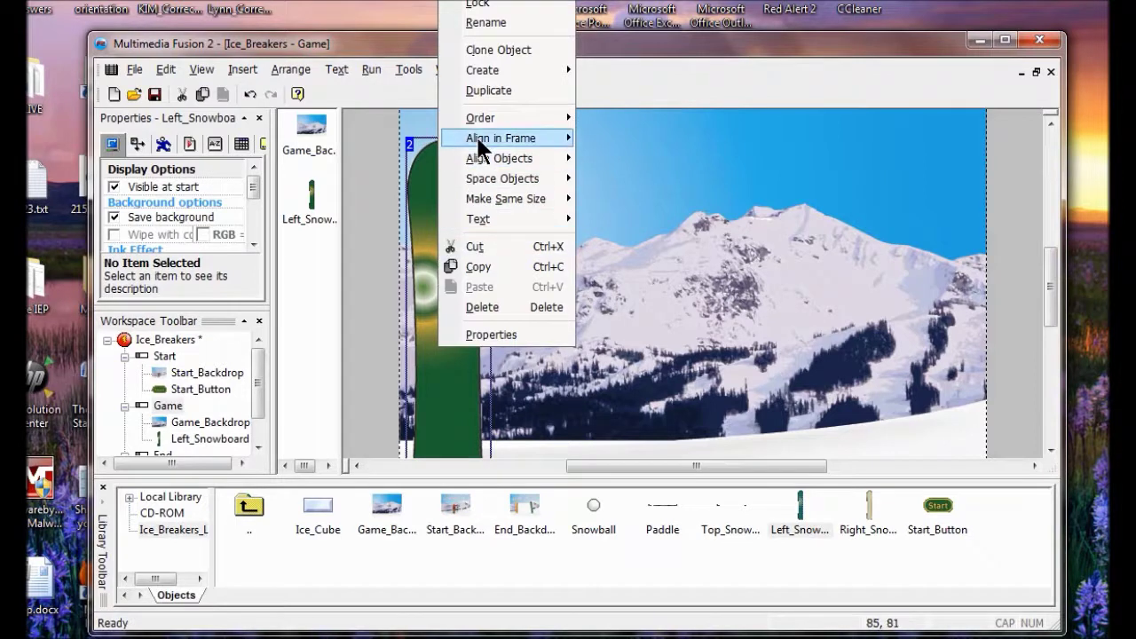
{"action": "mouse_move", "coordinate": [477, 147]}
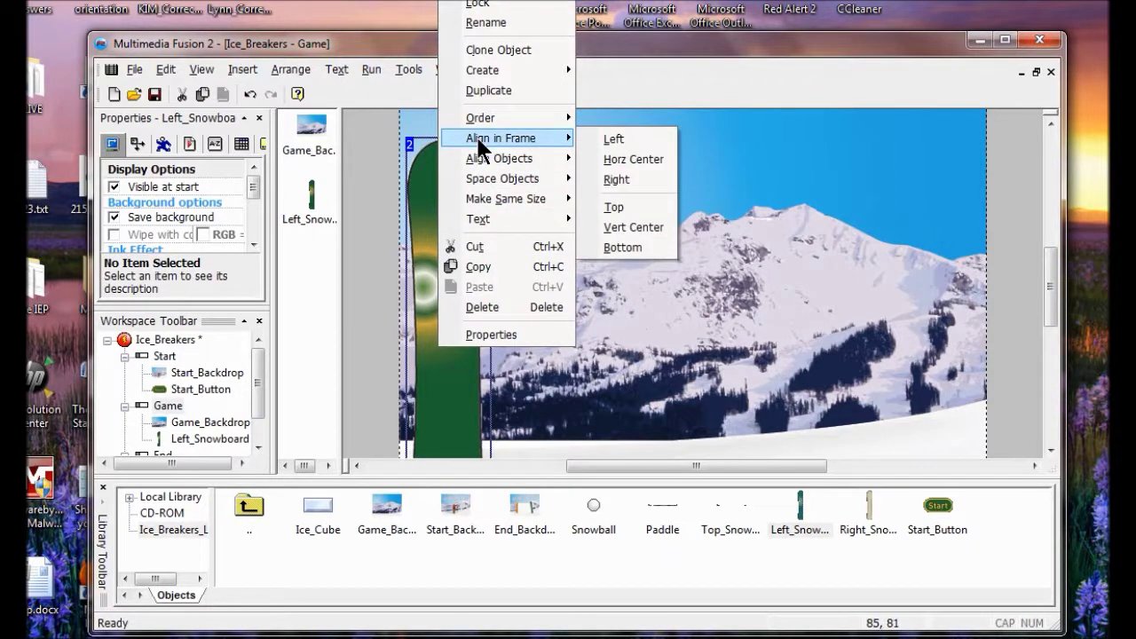
{"action": "left_click", "coordinate": [612, 139]}
{"action": "right_click_drag", "start_coordinate": [476, 176], "coordinate": [449, 184]}
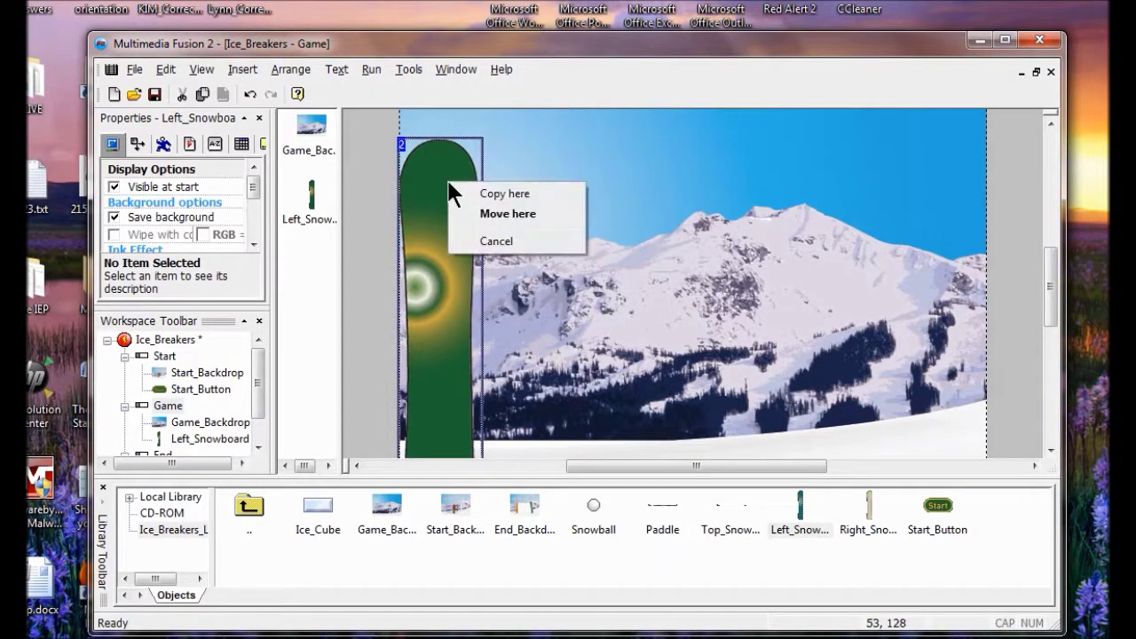
{"action": "left_click", "coordinate": [423, 186]}
{"action": "right_click", "coordinate": [423, 186]}
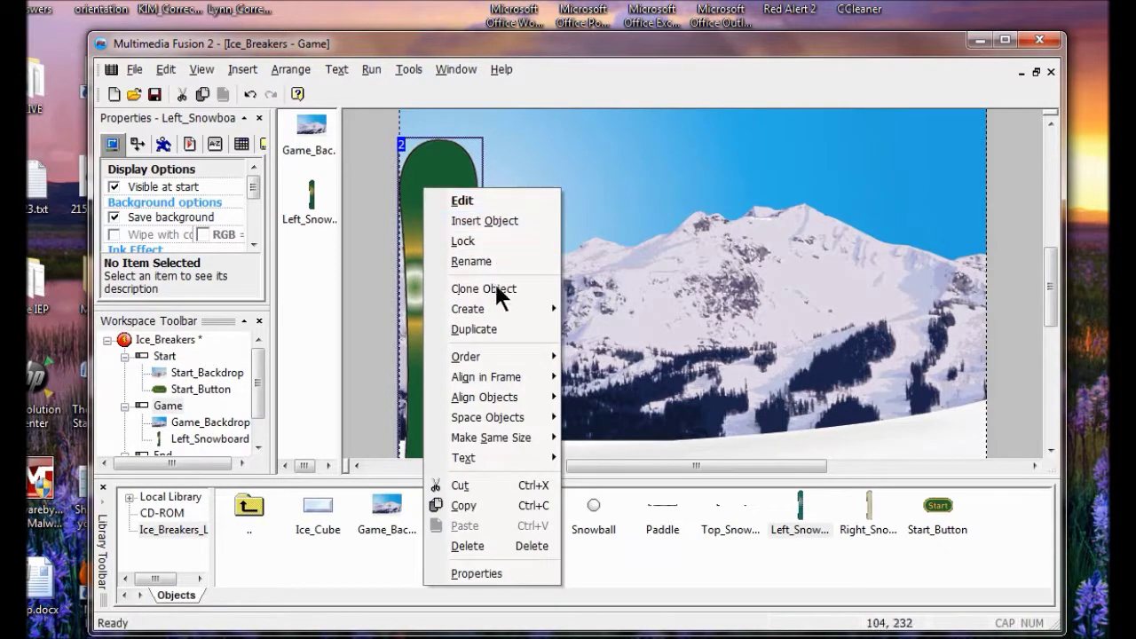
{"action": "mouse_move", "coordinate": [496, 366]}
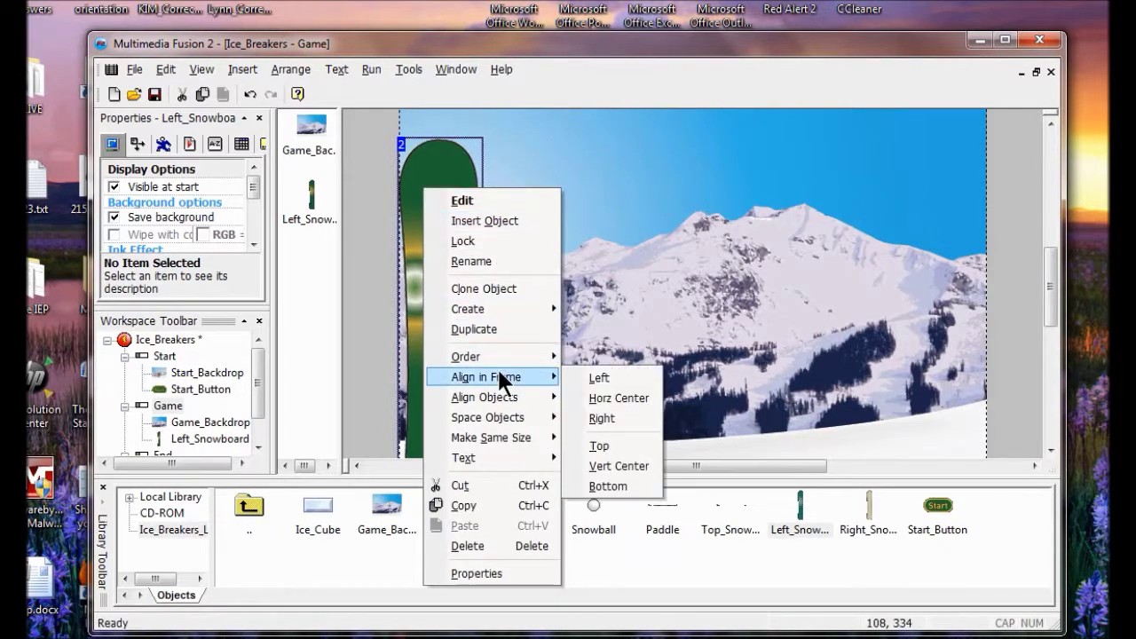
{"action": "left_click", "coordinate": [611, 471]}
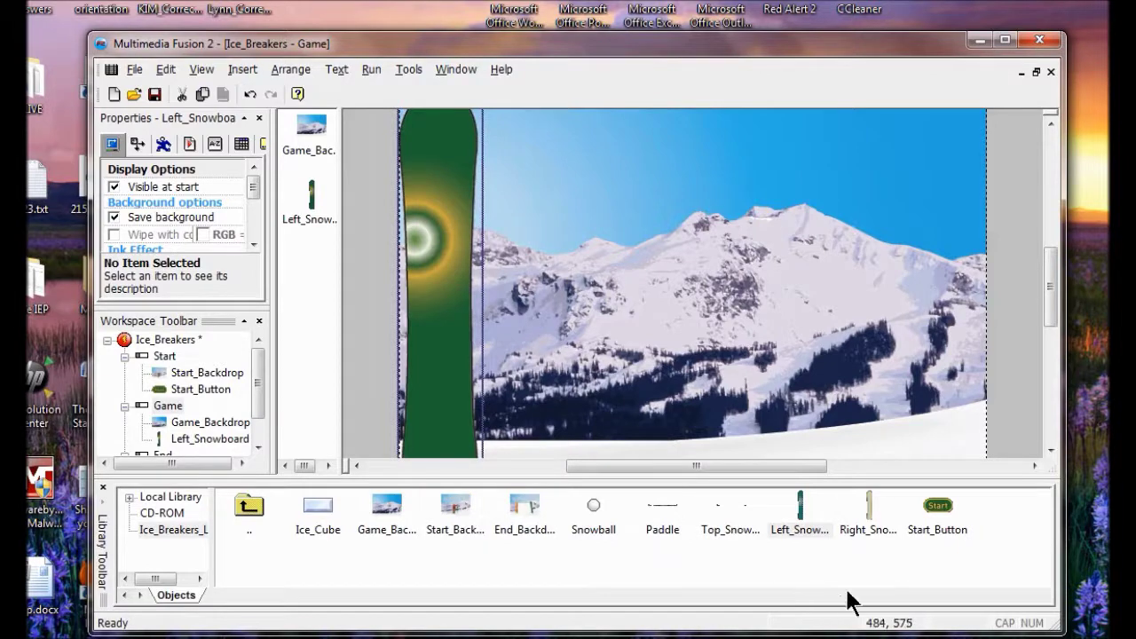
Add the Right_Snowboard object to the Game frame, align it to the frame's right edge and centre it vertically
{"action": "left_click_drag", "start_coordinate": [868, 510], "coordinate": [806, 155]}
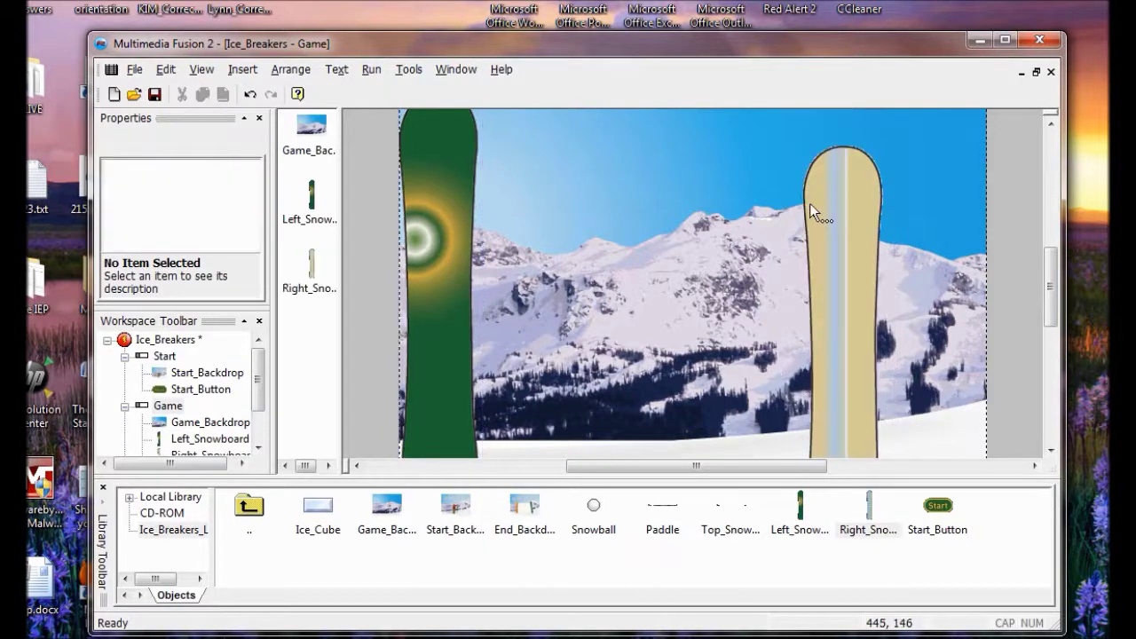
{"action": "right_click", "coordinate": [827, 257]}
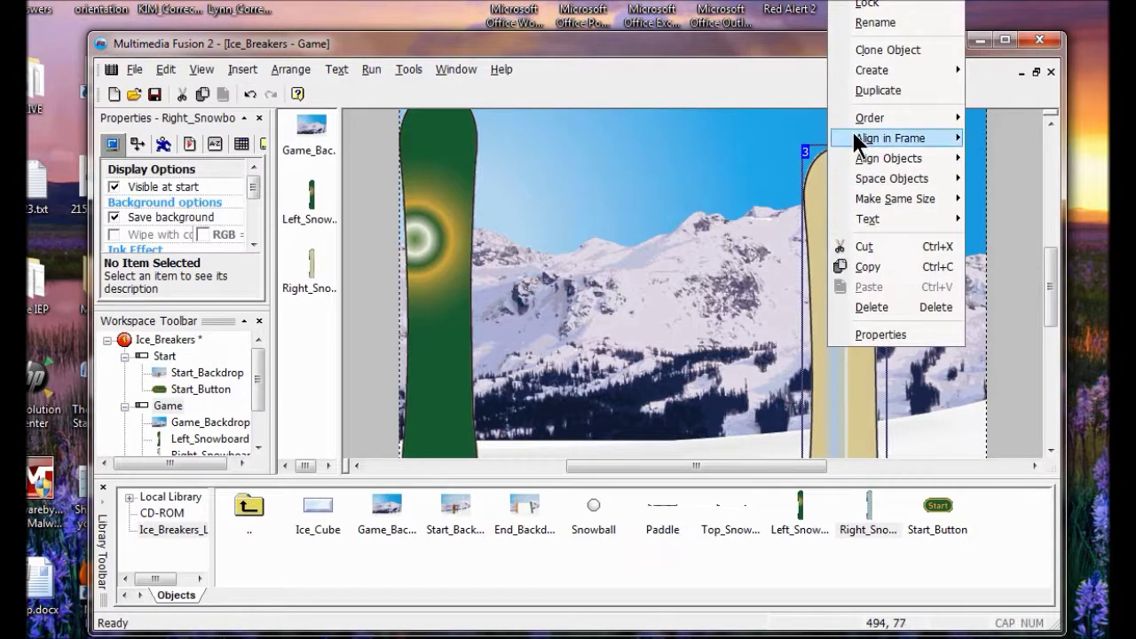
{"action": "mouse_move", "coordinate": [852, 133]}
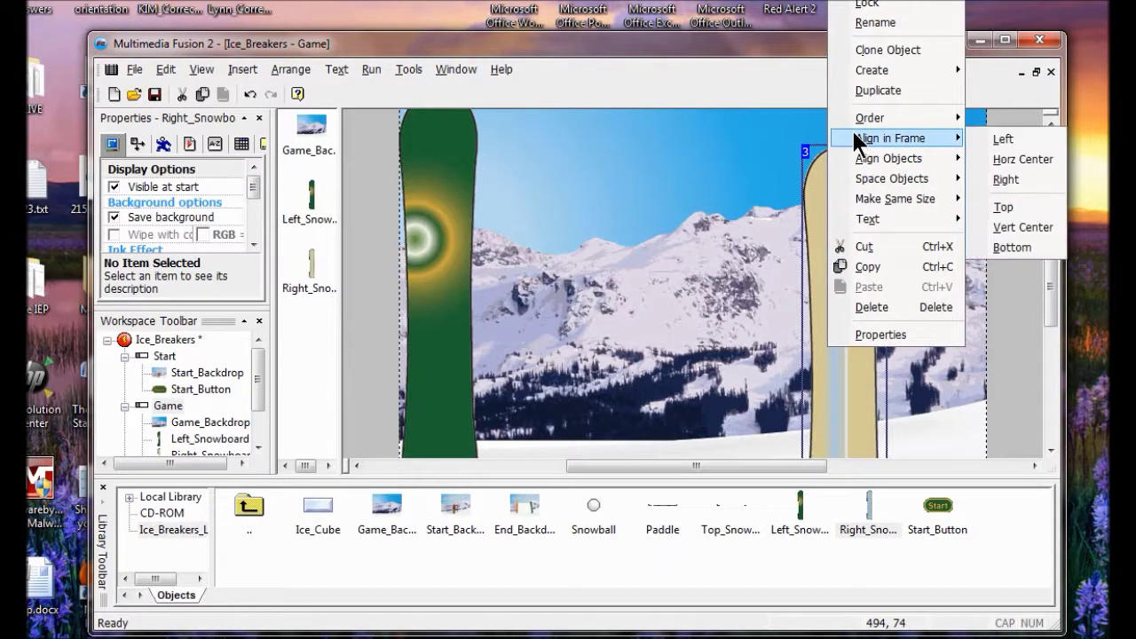
{"action": "left_click", "coordinate": [1002, 179]}
{"action": "right_click", "coordinate": [914, 208]}
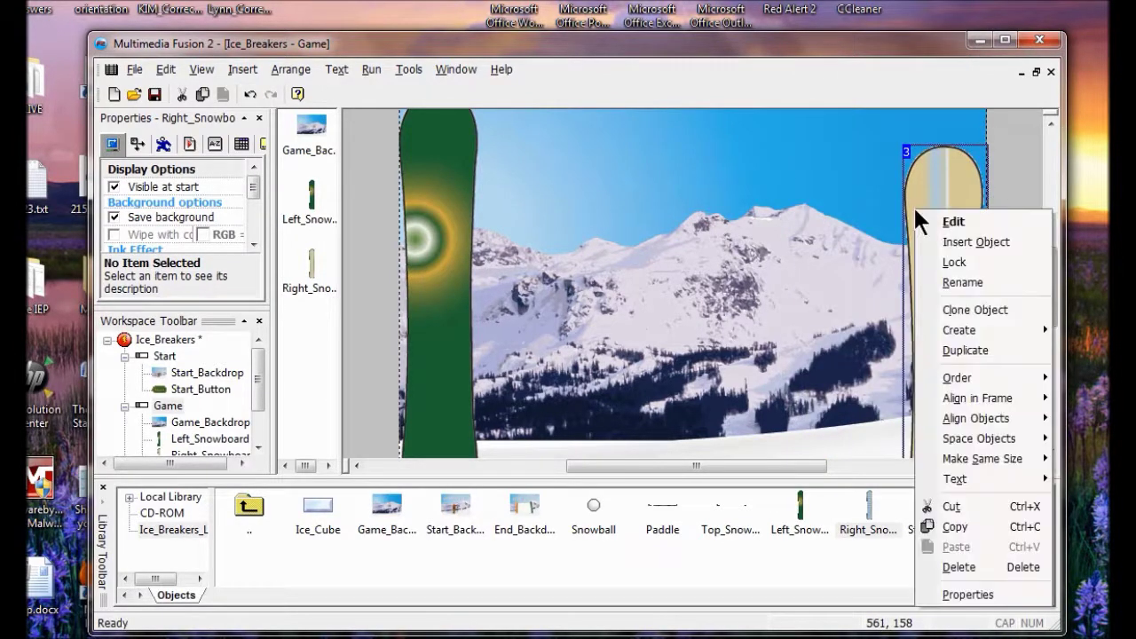
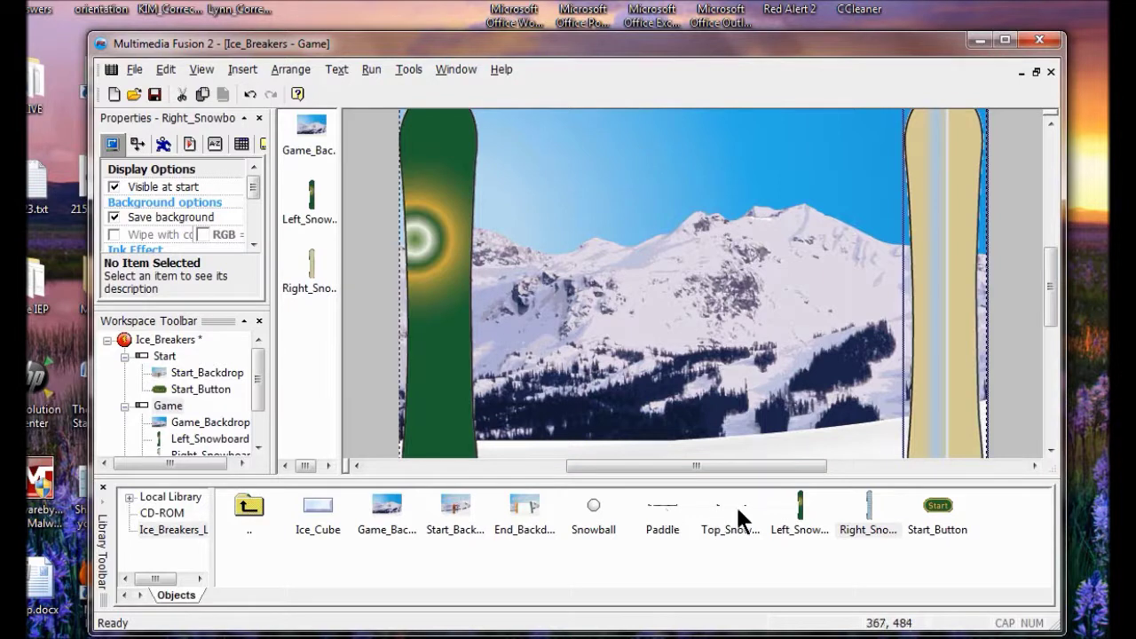
Place the Top_Snowboard object horizontally along the top of the Game frame, resting across the tips of the two side snowboards
{"action": "left_click", "coordinate": [732, 510]}
{"action": "left_click_drag", "start_coordinate": [733, 504], "coordinate": [466, 185]}
{"action": "left_click_drag", "start_coordinate": [1047, 282], "coordinate": [1040, 264]}
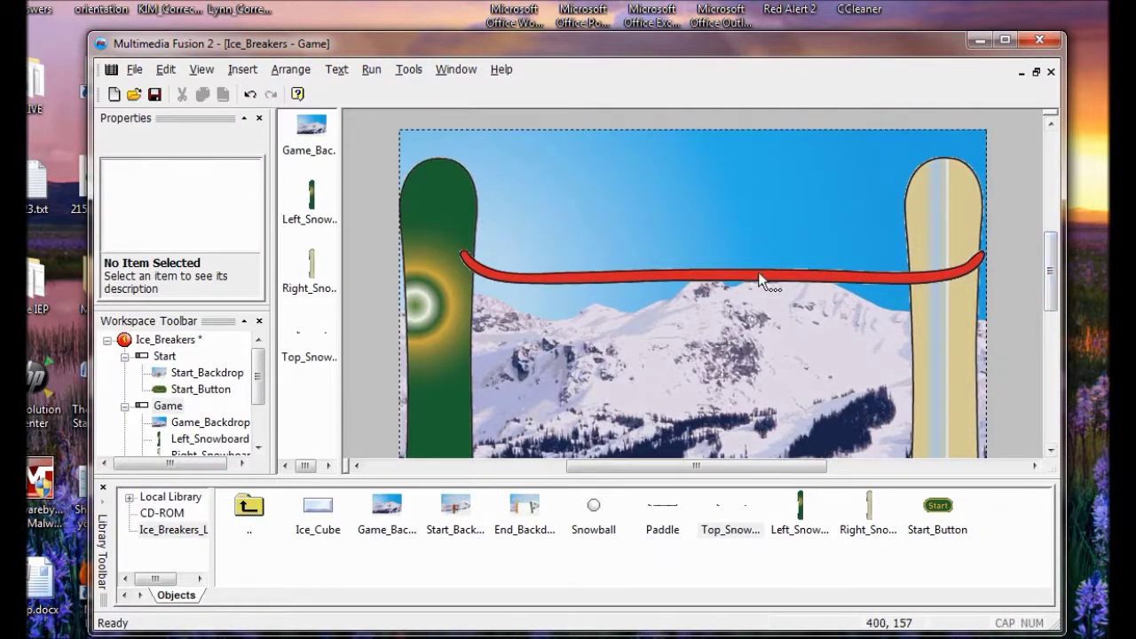
{"action": "left_click_drag", "start_coordinate": [720, 271], "coordinate": [687, 164]}
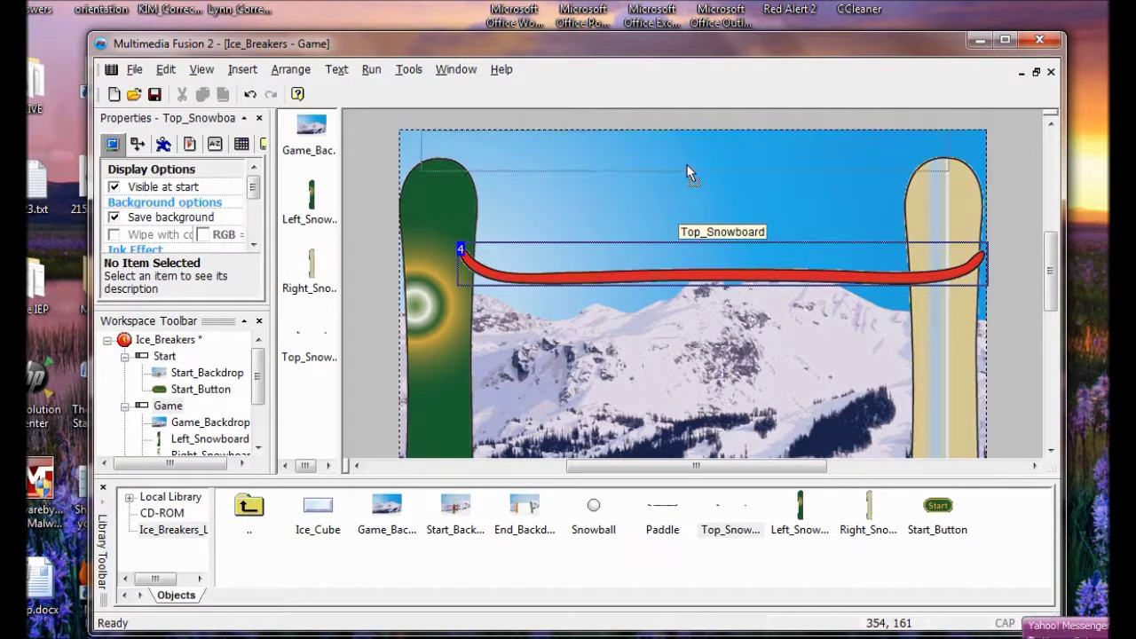
{"action": "left_click_drag", "start_coordinate": [687, 164], "coordinate": [687, 164]}
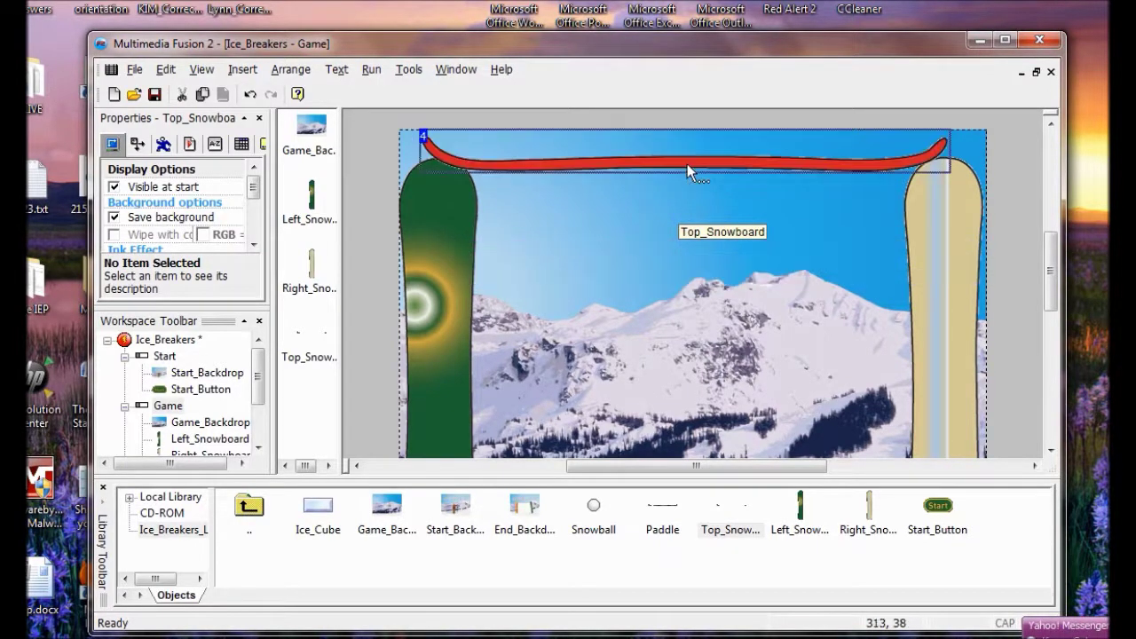
{"action": "left_click", "coordinate": [692, 208]}
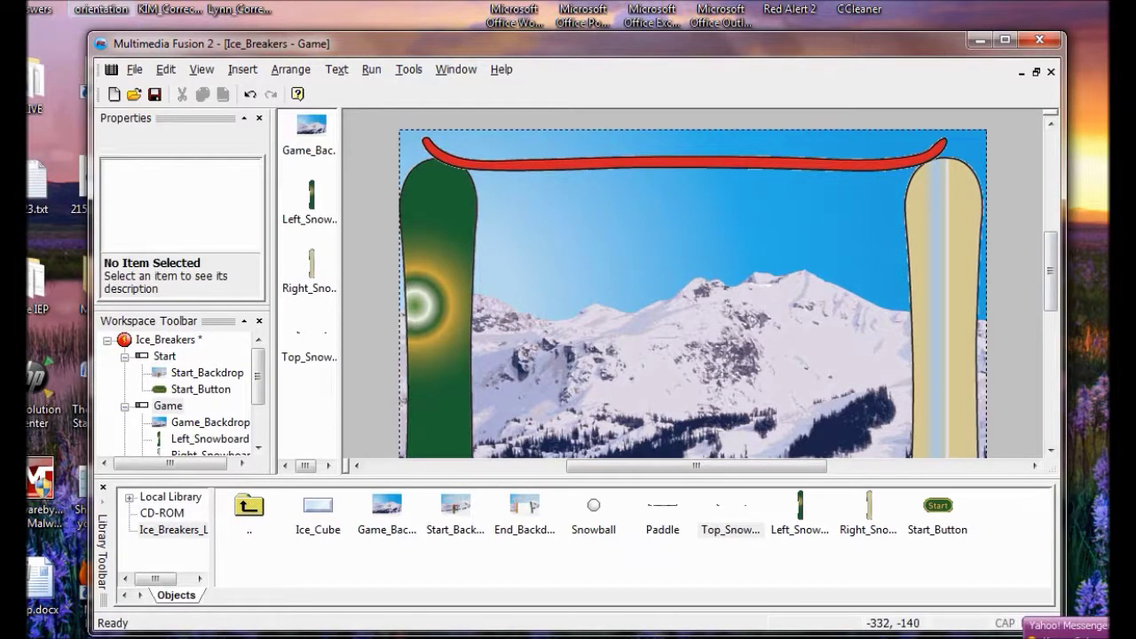
Place the Snowball object near the middle of the Game frame and set its movement type to Bouncing Ball
{"action": "left_click_drag", "start_coordinate": [588, 497], "coordinate": [685, 411]}
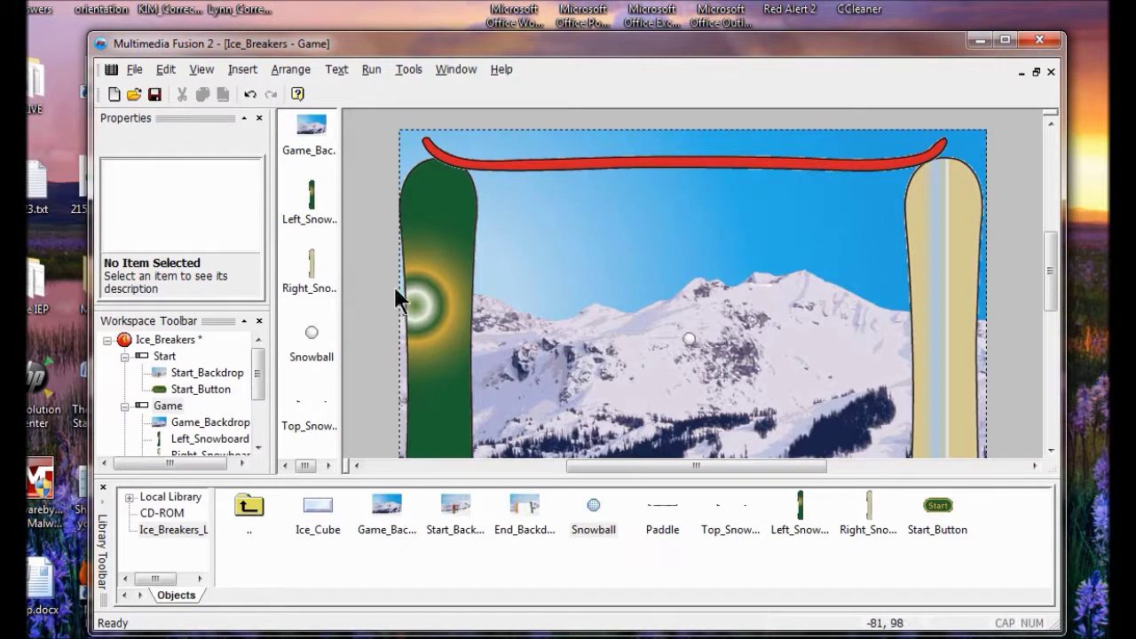
{"action": "left_click", "coordinate": [691, 340]}
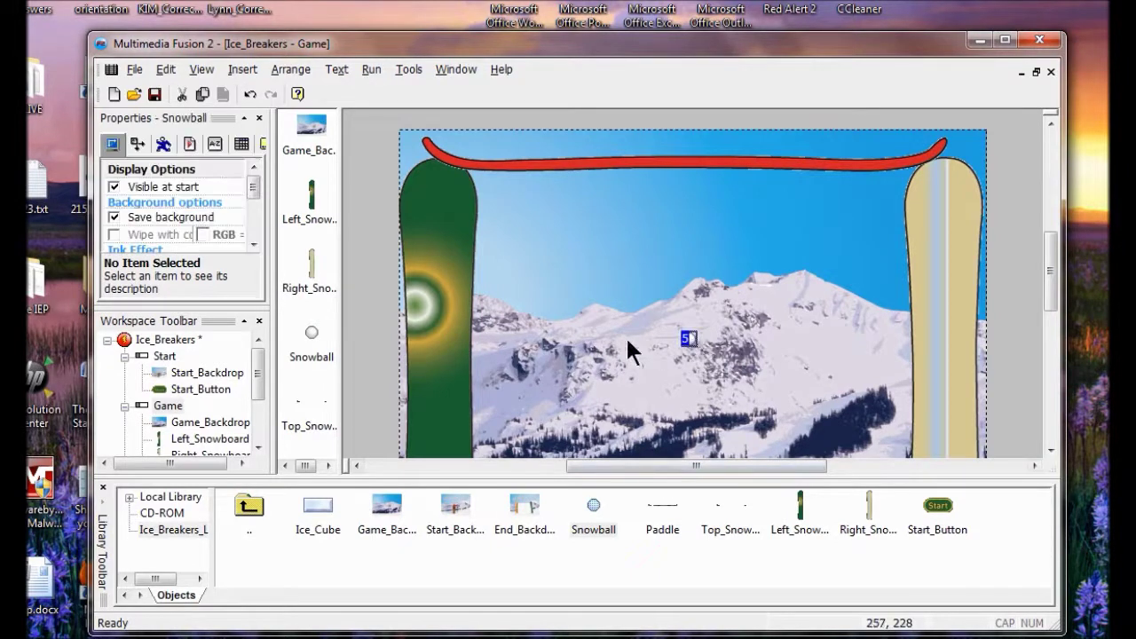
{"action": "left_click", "coordinate": [162, 144]}
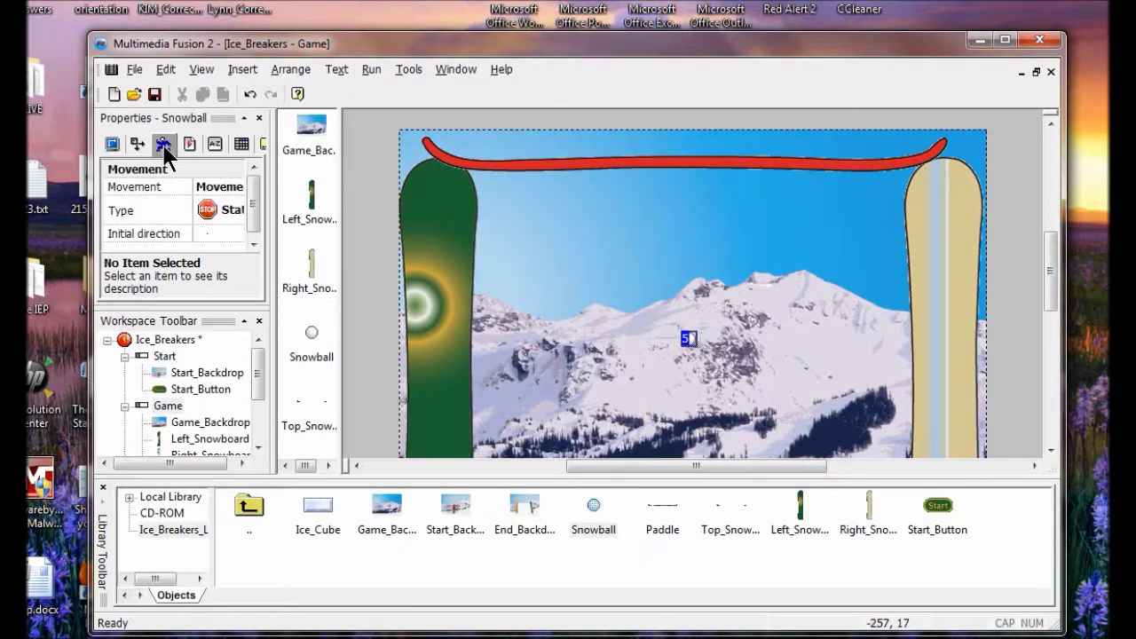
{"action": "left_click", "coordinate": [228, 213]}
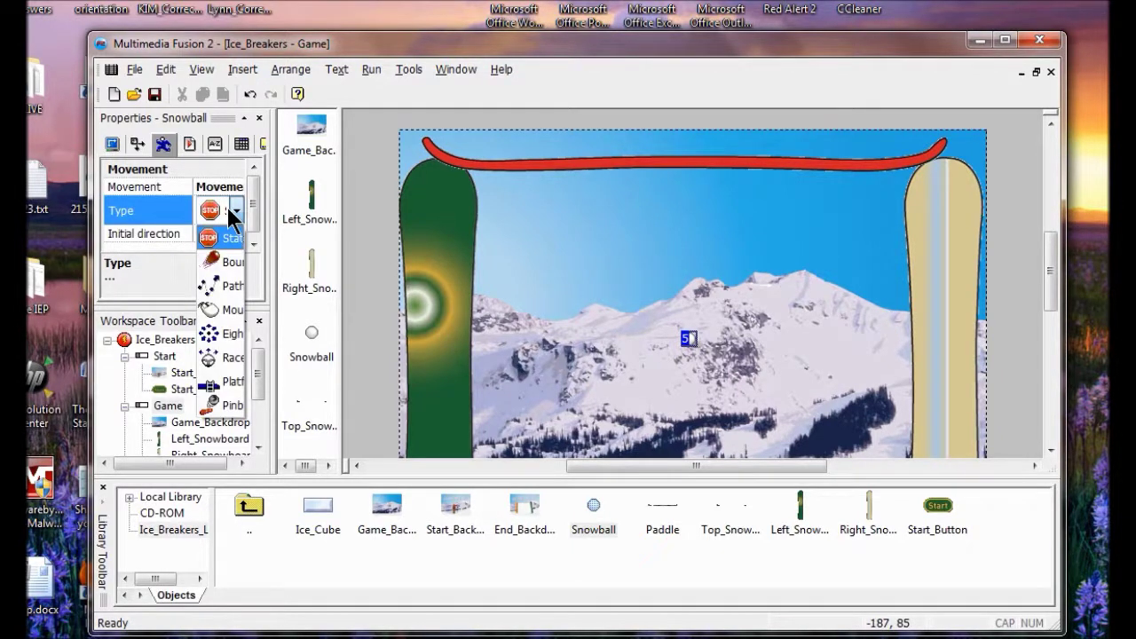
{"action": "left_click", "coordinate": [220, 262]}
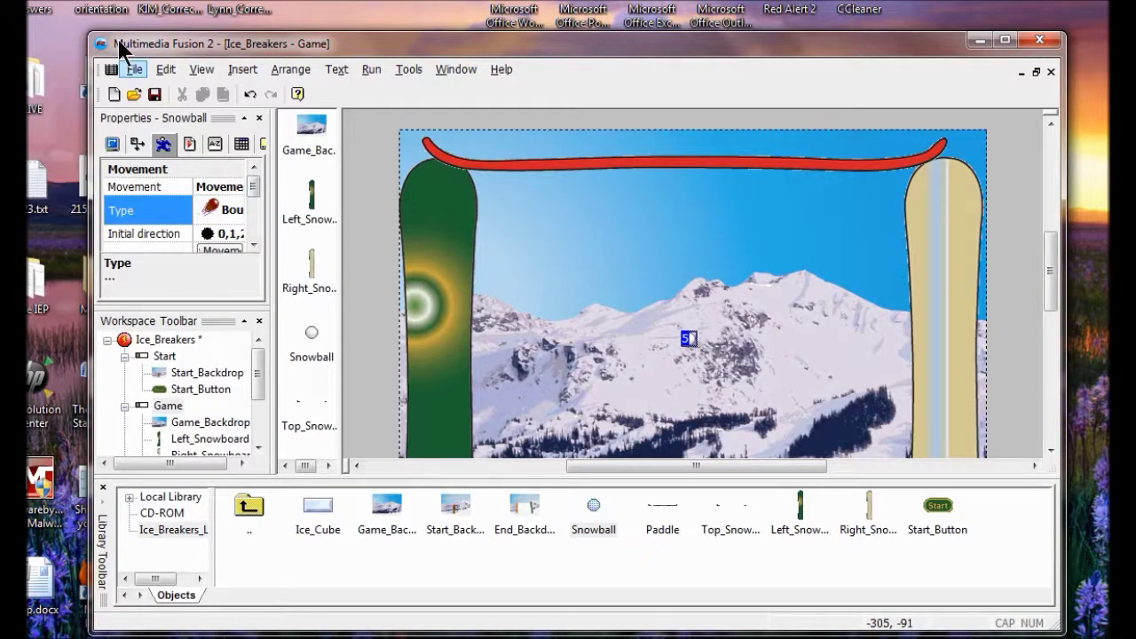
Restrict the Snowball's initial direction to six upward directions, three on each side of vertical, with straight up excluded
{"action": "left_click", "coordinate": [211, 233]}
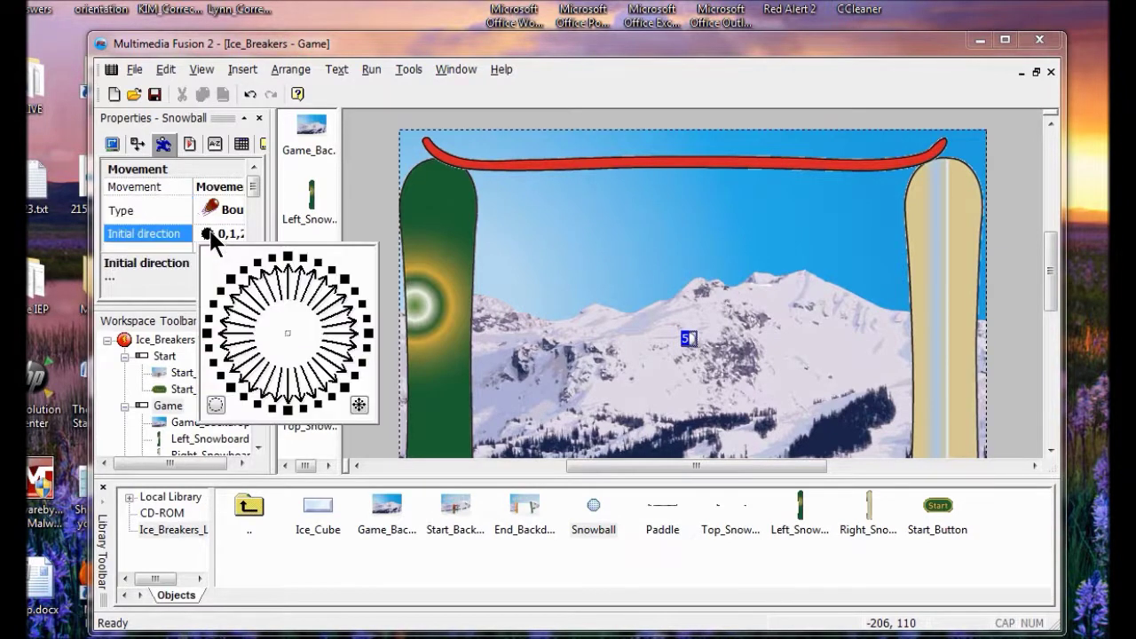
{"action": "left_click", "coordinate": [216, 405]}
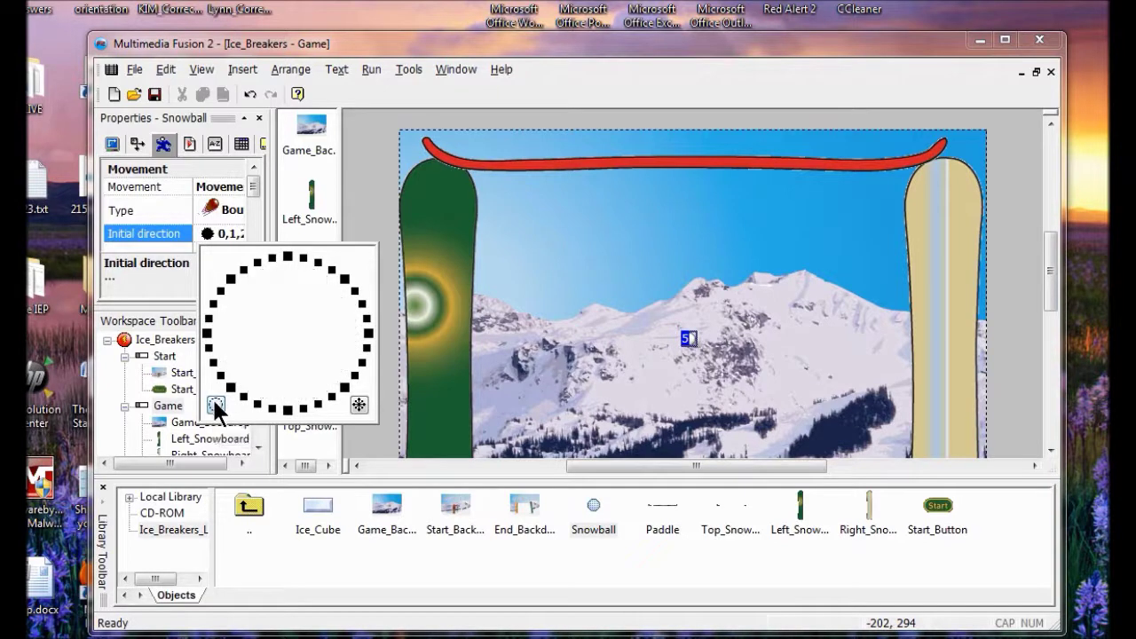
{"action": "left_click", "coordinate": [289, 259]}
{"action": "left_click", "coordinate": [304, 262]}
{"action": "left_click", "coordinate": [318, 269]}
{"action": "left_click", "coordinate": [331, 269]}
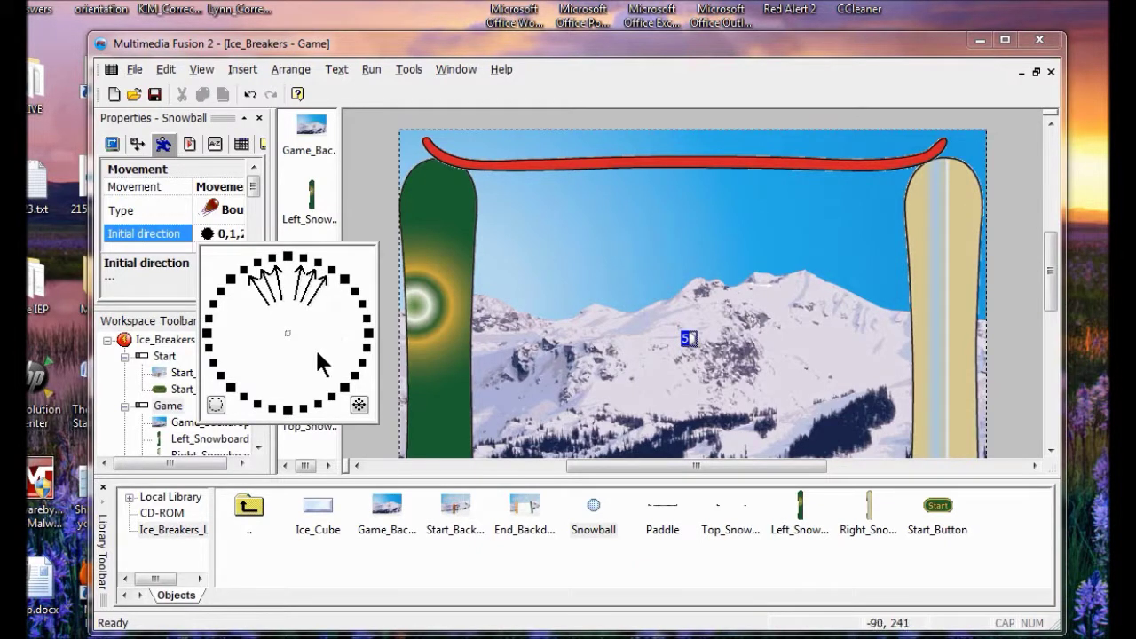
{"action": "left_click", "coordinate": [315, 347]}
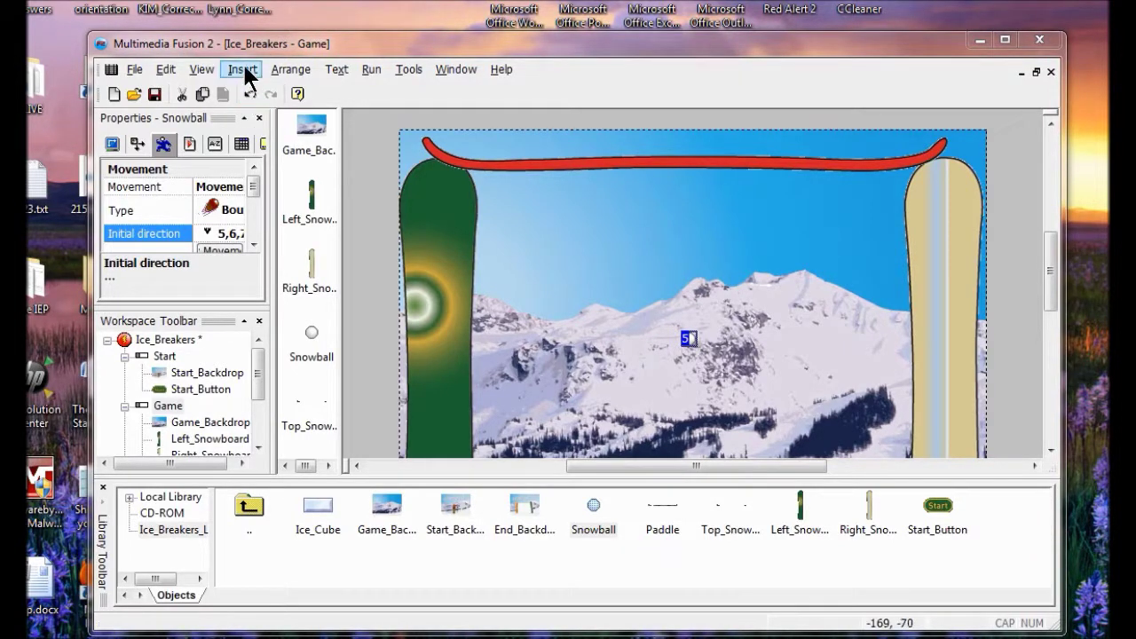
Open the Game frame's Event Editor and add a condition testing for a collision between the Snowball and the Left_Snowboard
{"action": "left_click", "coordinate": [203, 70]}
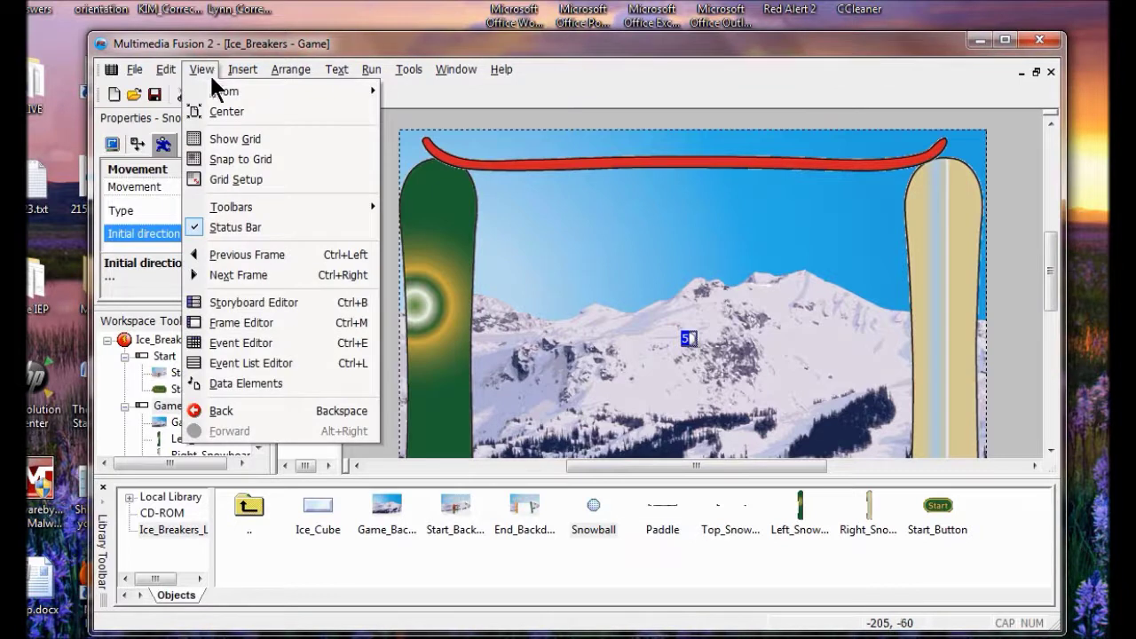
{"action": "left_click", "coordinate": [236, 343]}
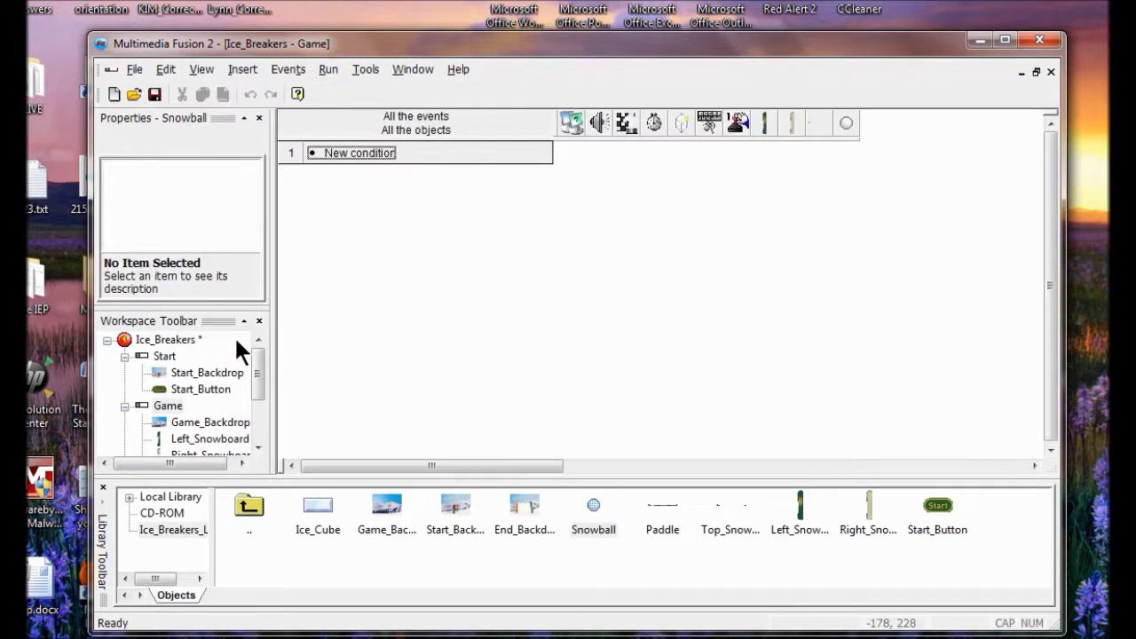
{"action": "left_click", "coordinate": [359, 155]}
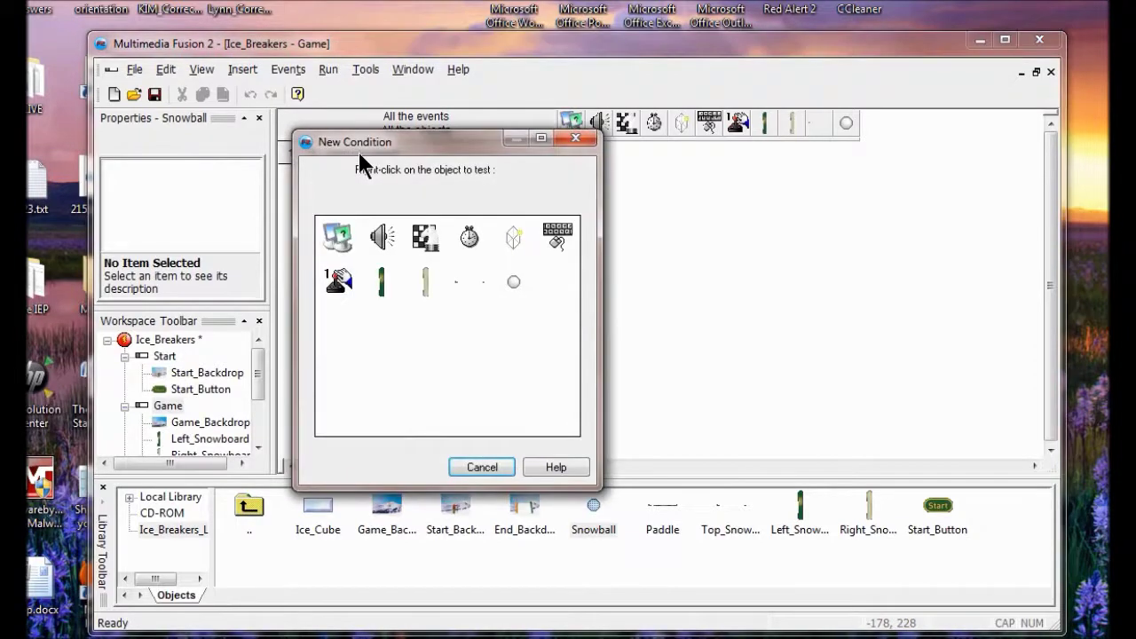
{"action": "right_click", "coordinate": [513, 294]}
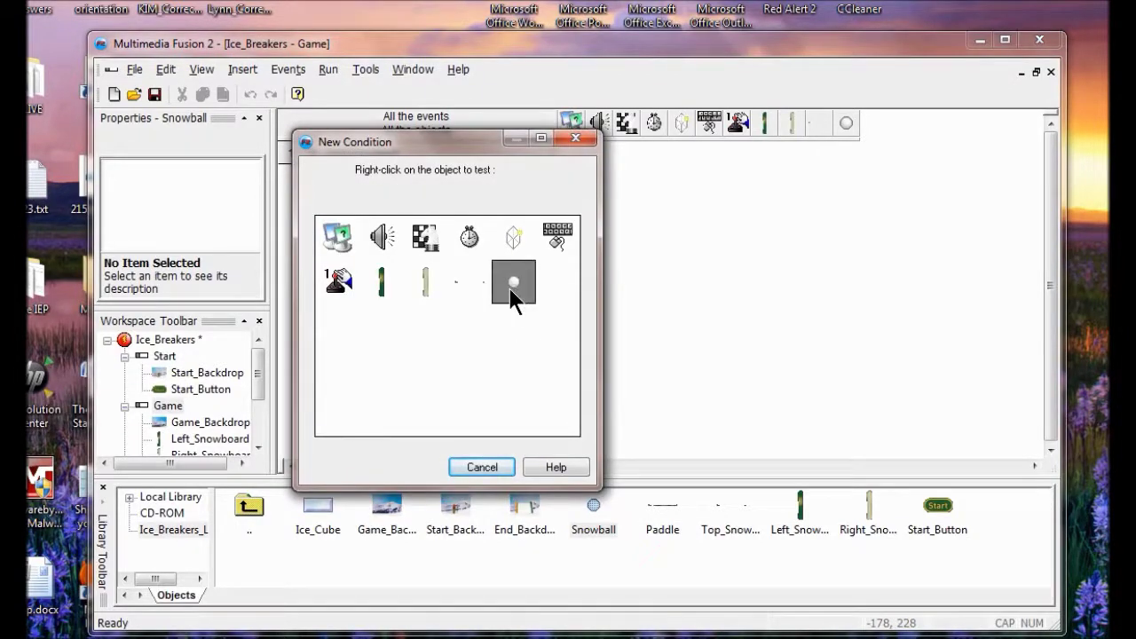
{"action": "mouse_move", "coordinate": [558, 300]}
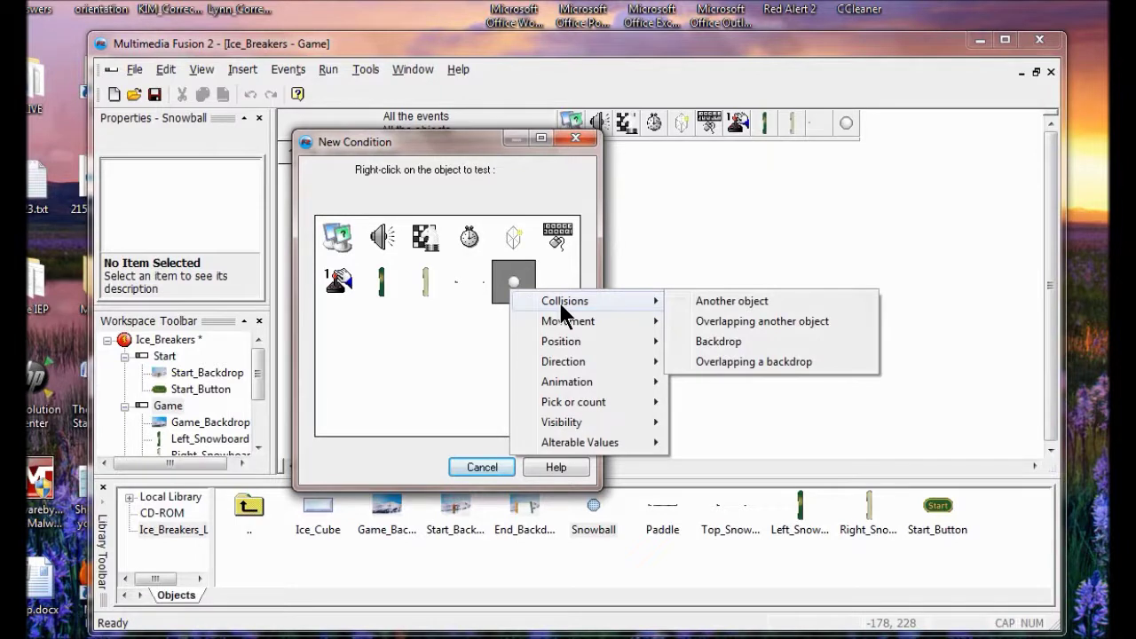
{"action": "left_click", "coordinate": [709, 303]}
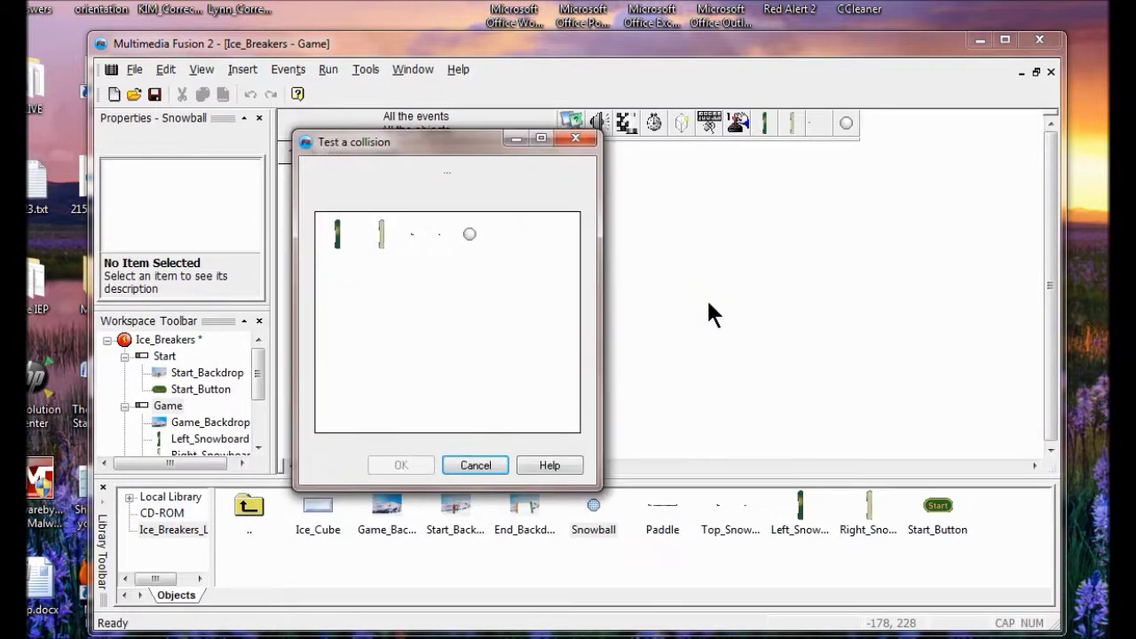
{"action": "left_click", "coordinate": [346, 242]}
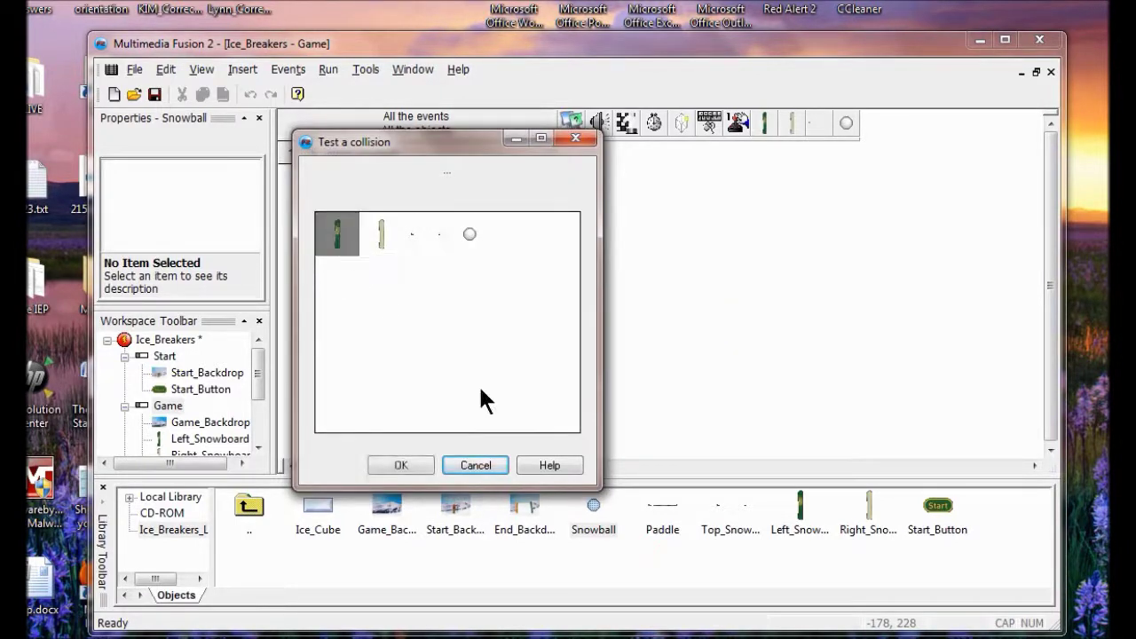
{"action": "left_click", "coordinate": [416, 460]}
Add a second event condition testing for a collision between the Snowball and the Right_Snowboard
{"action": "double_click", "coordinate": [391, 184]}
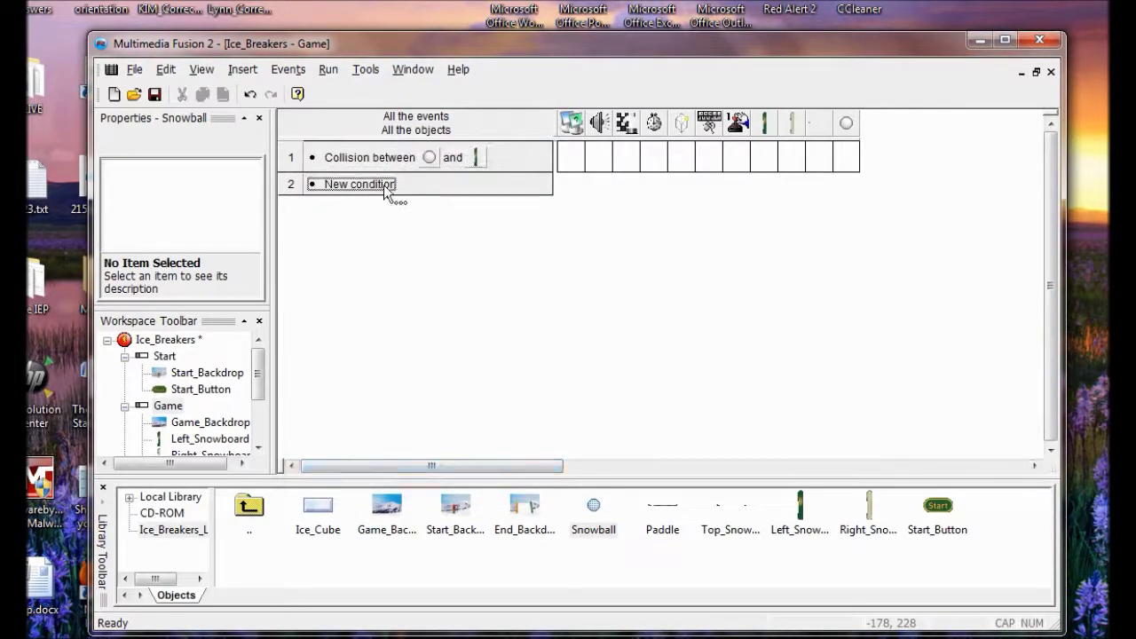
{"action": "right_click", "coordinate": [514, 283]}
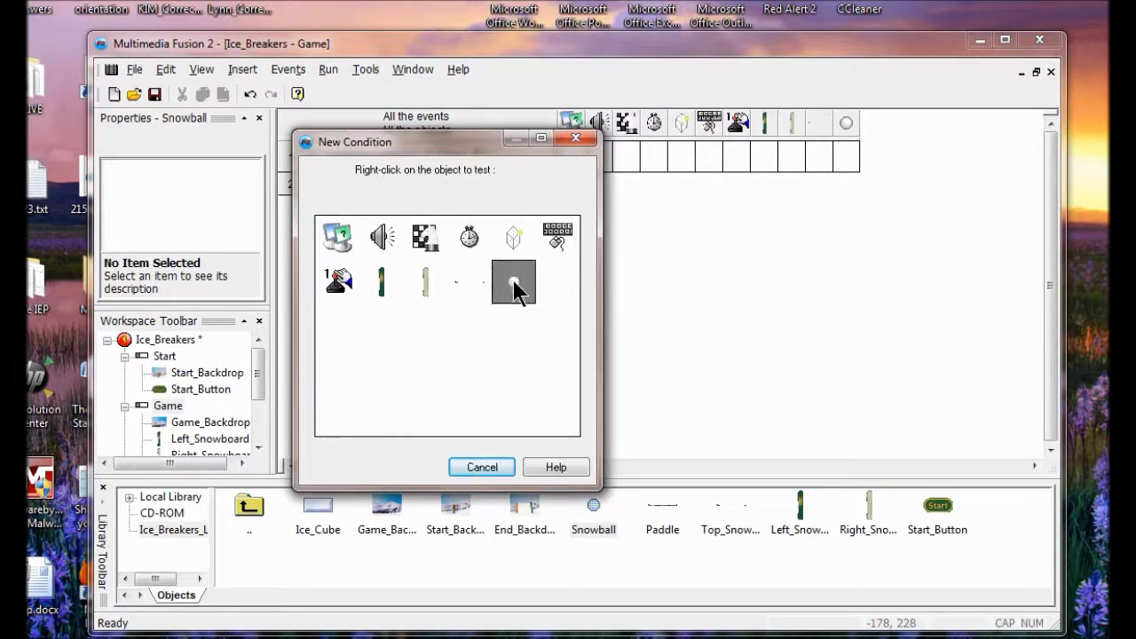
{"action": "mouse_move", "coordinate": [552, 293]}
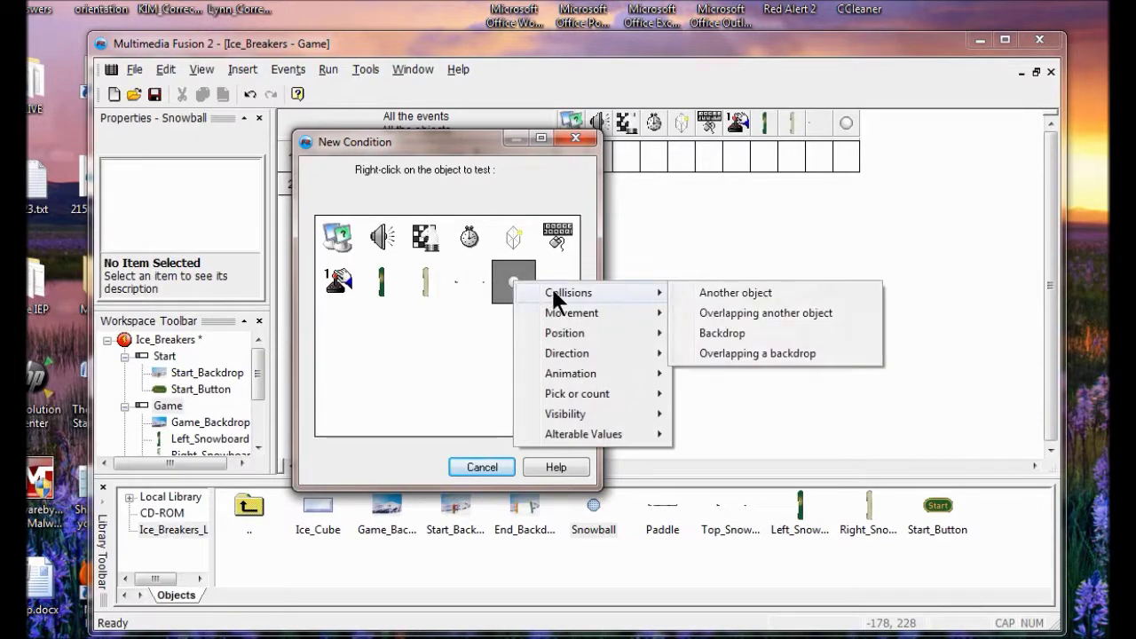
{"action": "left_click", "coordinate": [716, 293]}
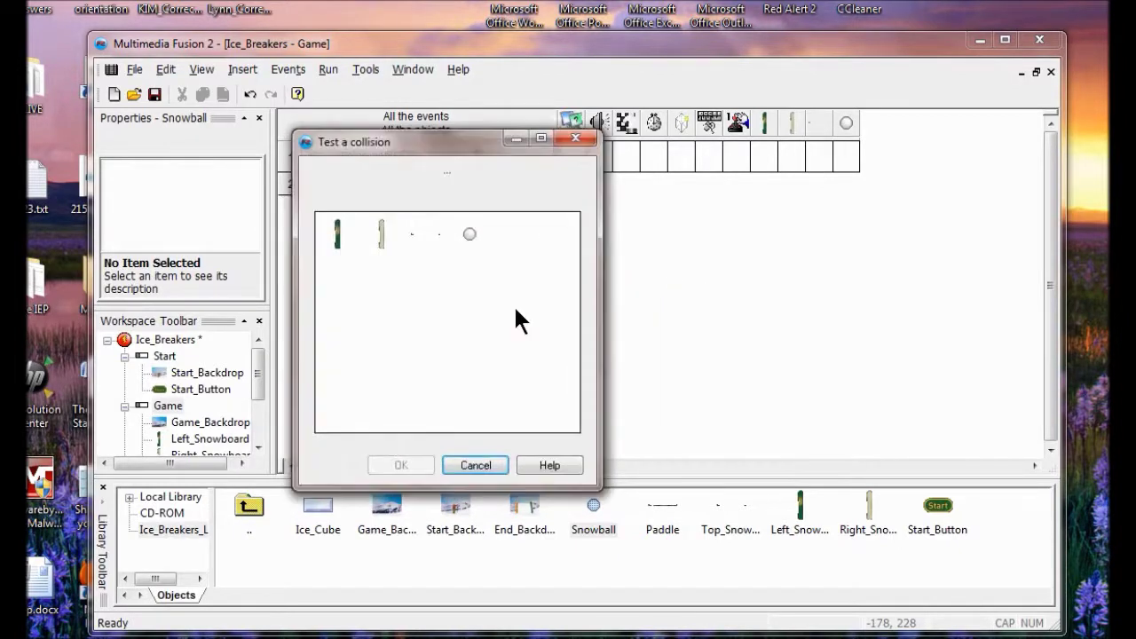
{"action": "left_click", "coordinate": [381, 234]}
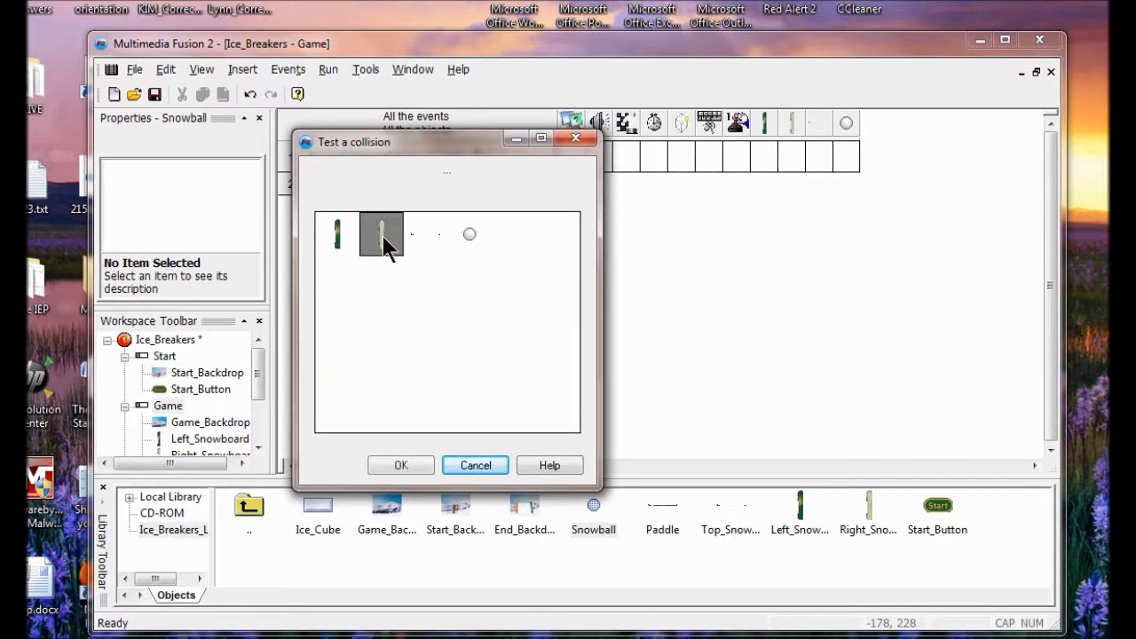
{"action": "left_click", "coordinate": [401, 465]}
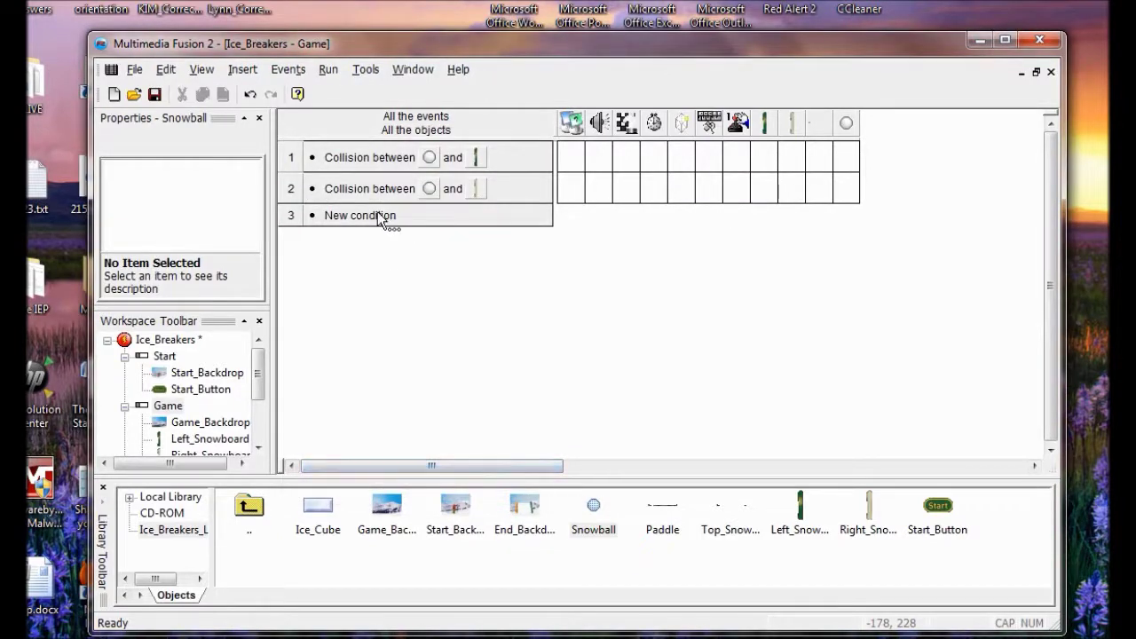
Add a third event condition testing for a collision between the Snowball and the top snowboard
{"action": "double_click", "coordinate": [380, 218]}
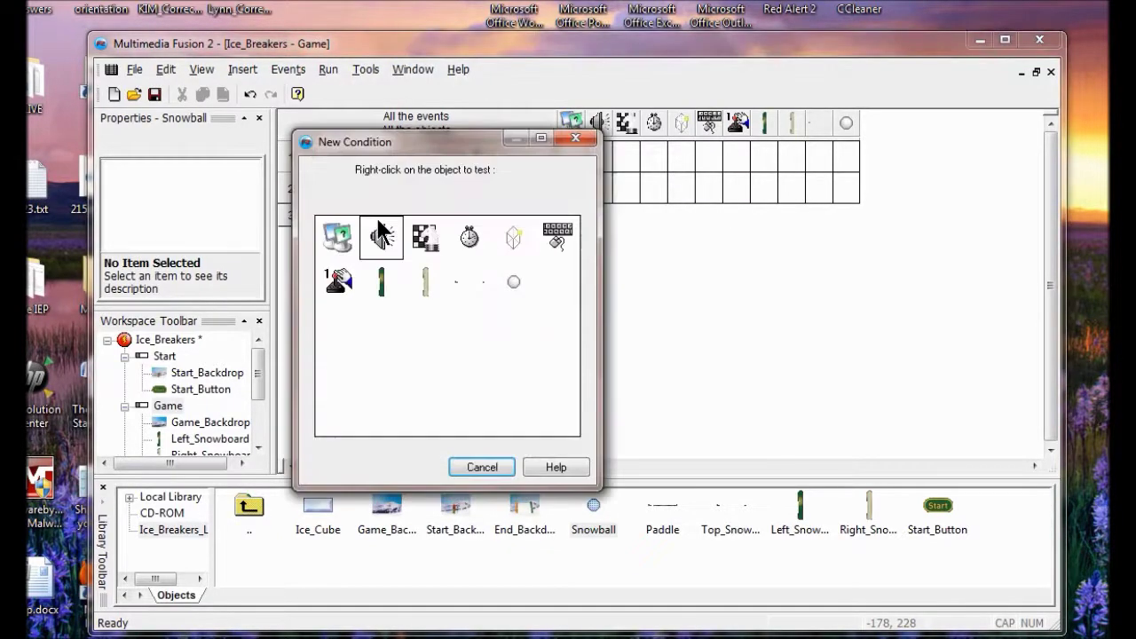
{"action": "right_click", "coordinate": [521, 287]}
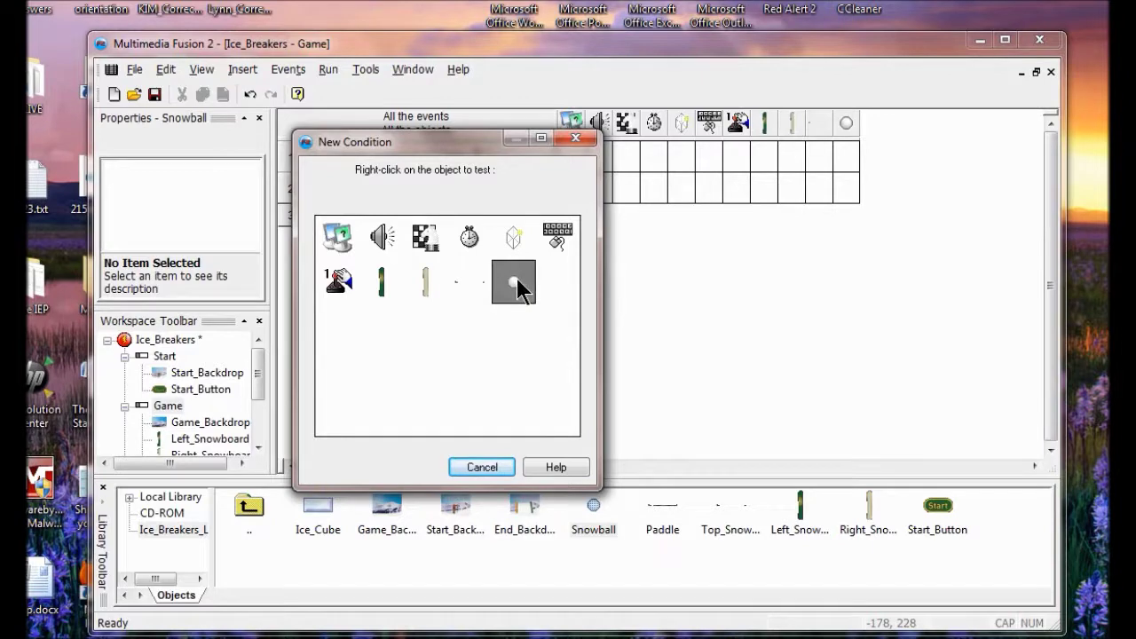
{"action": "right_click", "coordinate": [516, 276]}
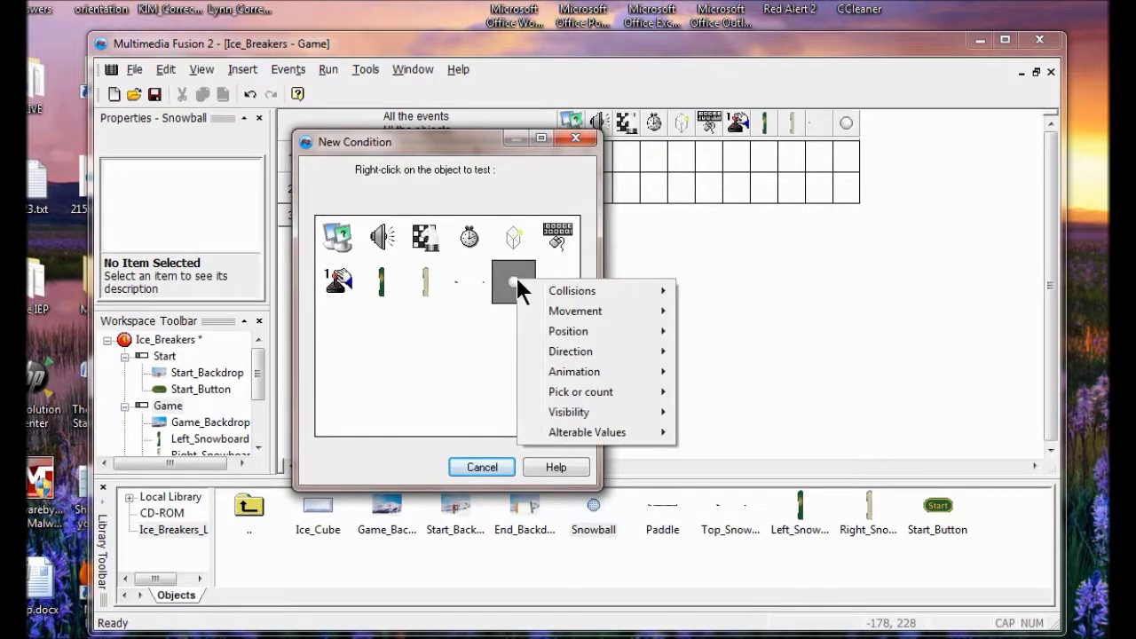
{"action": "mouse_move", "coordinate": [577, 293]}
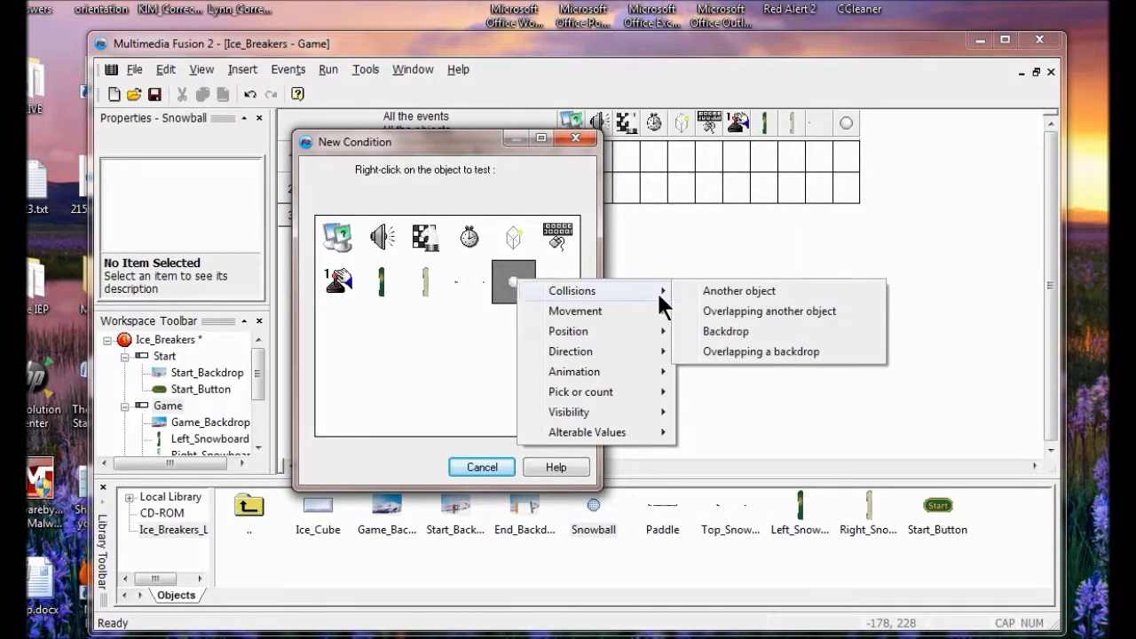
{"action": "left_click", "coordinate": [719, 291]}
{"action": "left_click", "coordinate": [428, 245]}
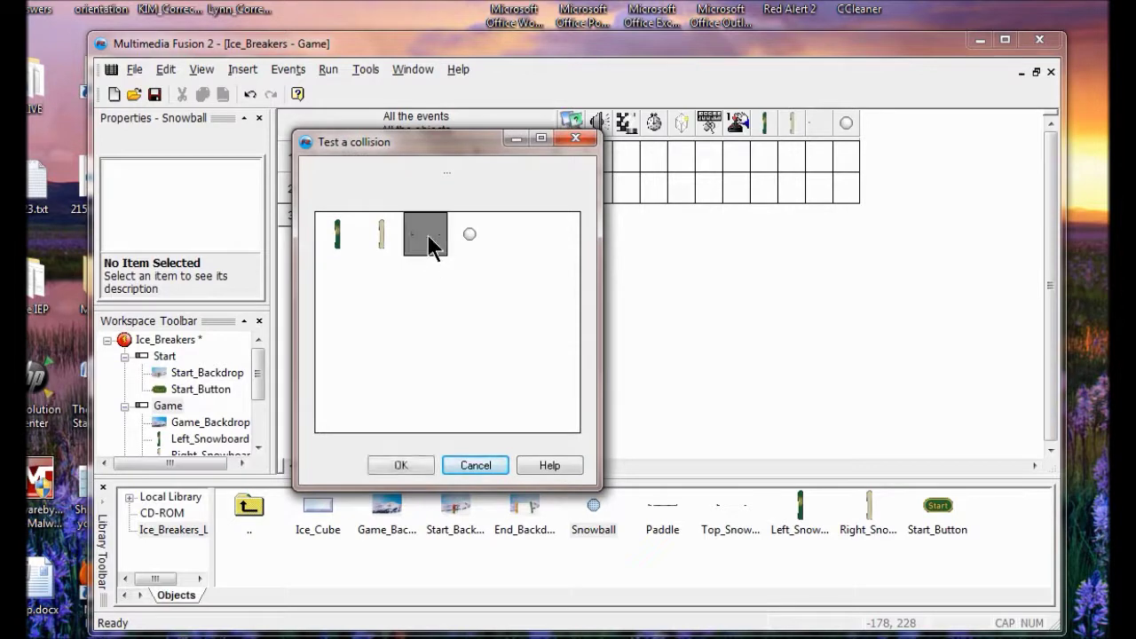
{"action": "left_click", "coordinate": [417, 463]}
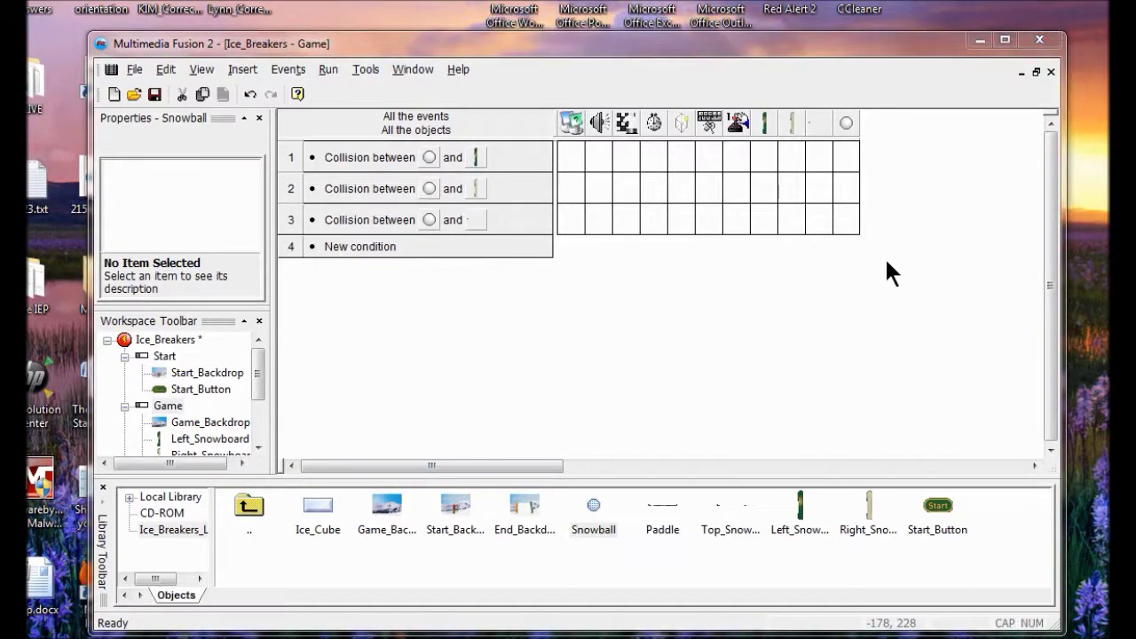
Assign the Snowball's Bounce movement action to all three collision events
{"action": "right_click", "coordinate": [844, 158]}
{"action": "mouse_move", "coordinate": [891, 173]}
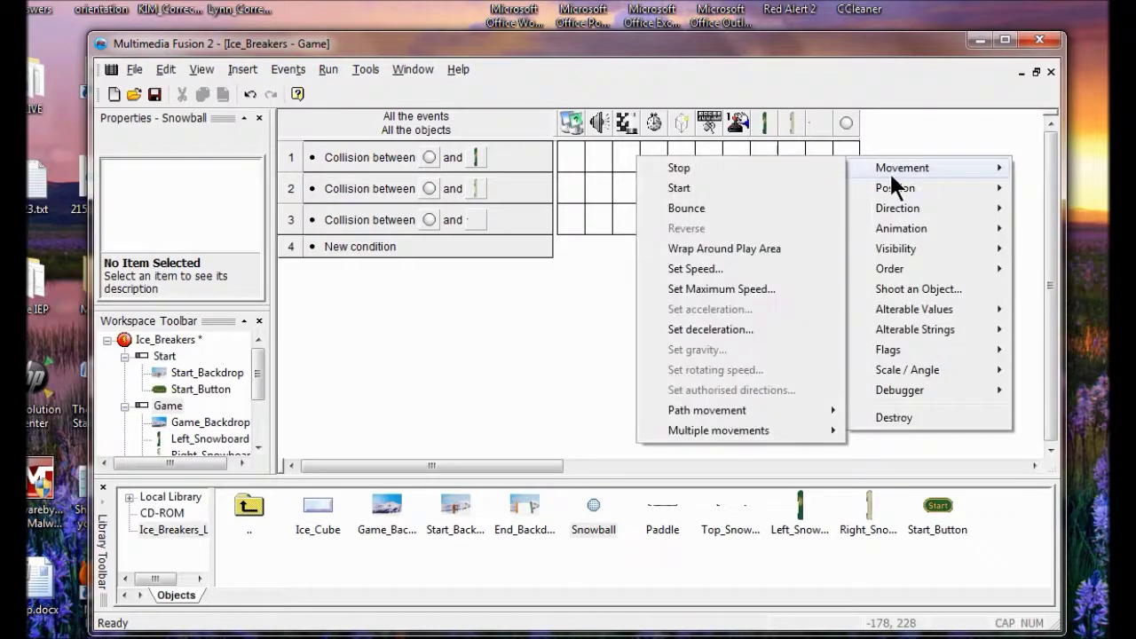
{"action": "left_click", "coordinate": [741, 206]}
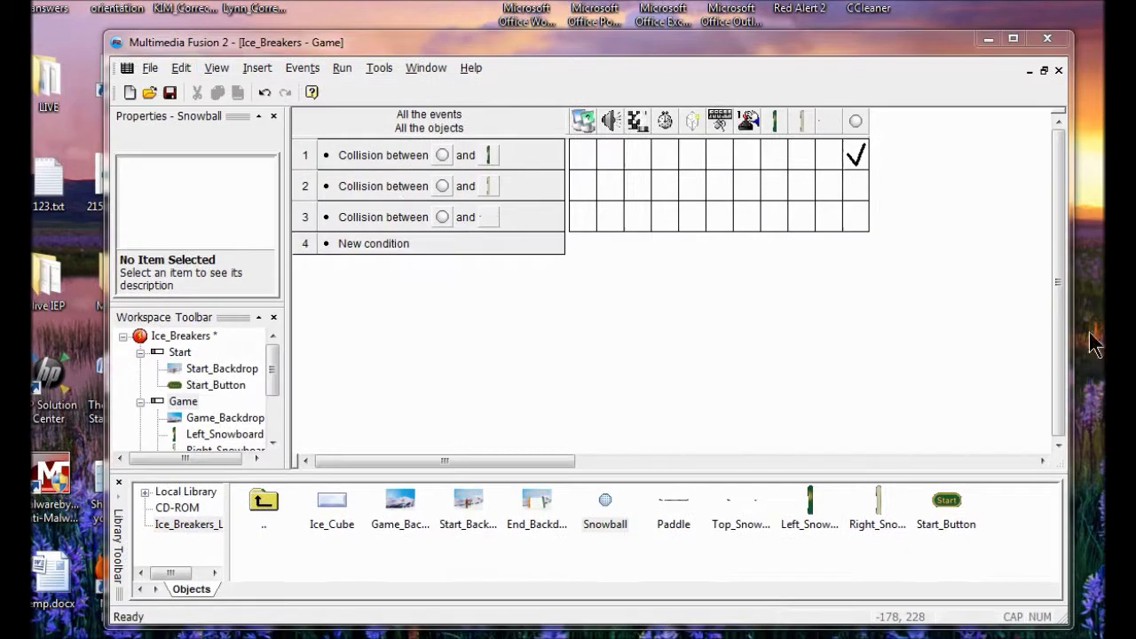
{"action": "right_click", "coordinate": [853, 184]}
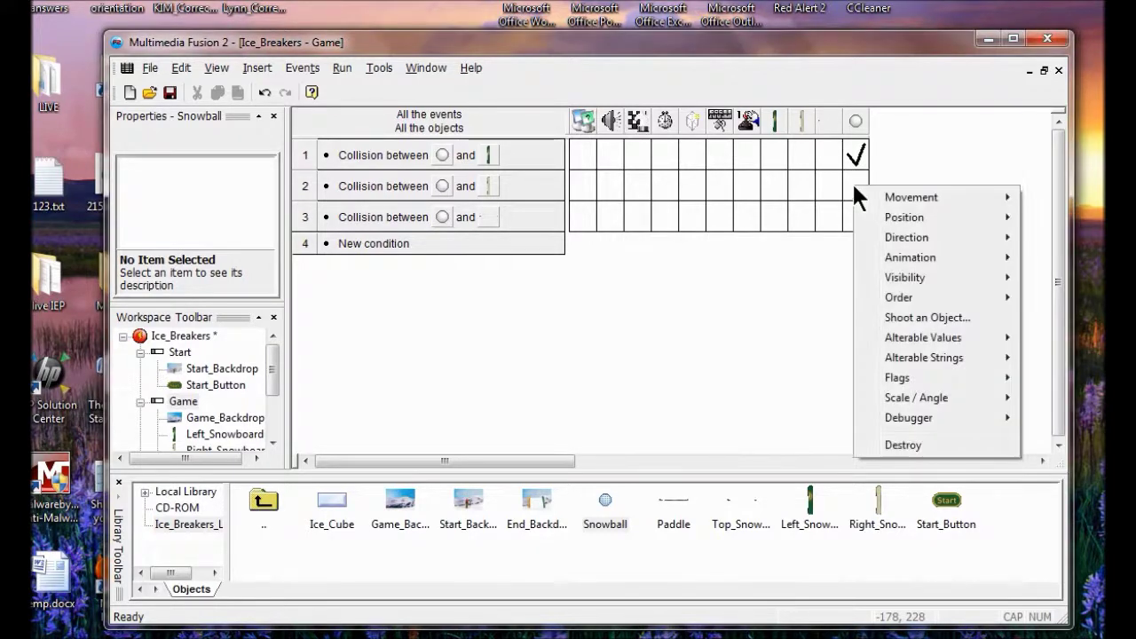
{"action": "mouse_move", "coordinate": [888, 197]}
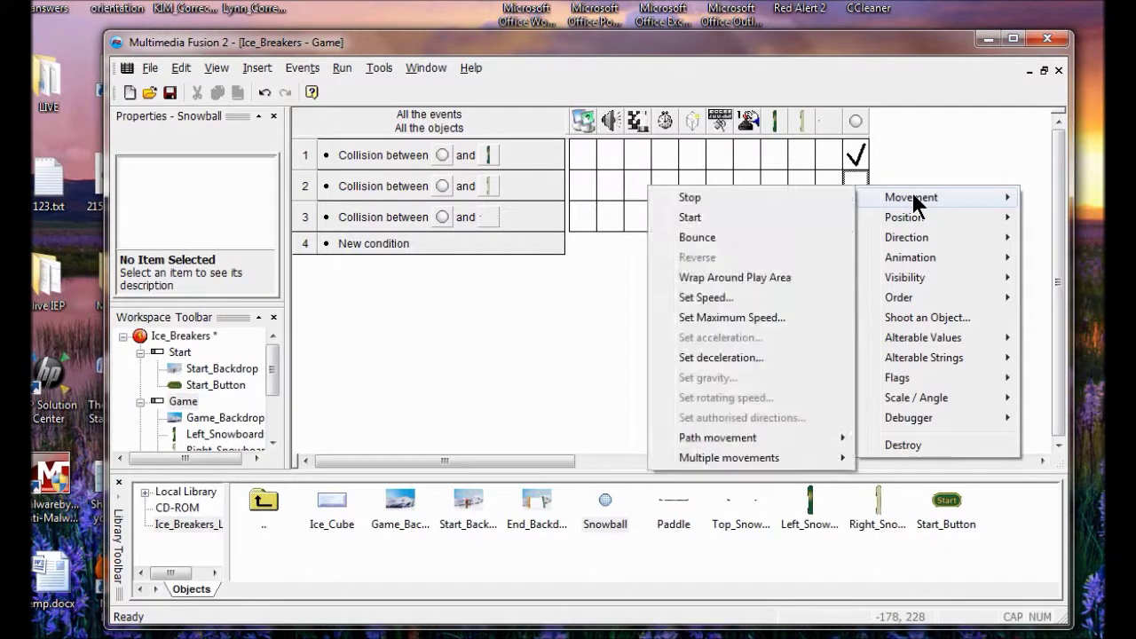
{"action": "left_click", "coordinate": [784, 237]}
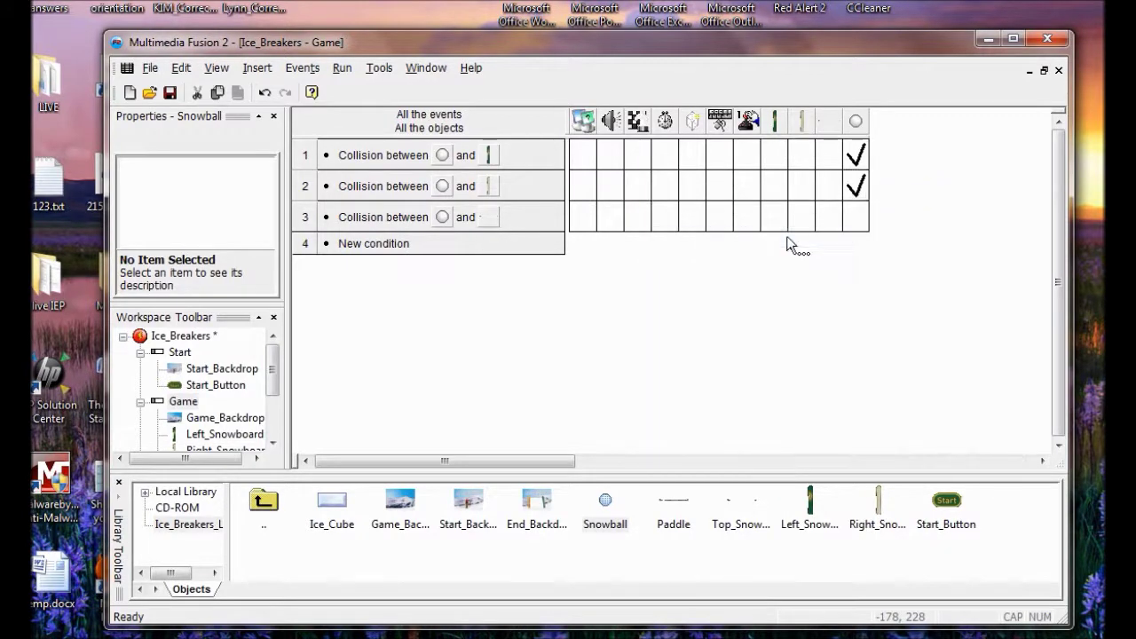
{"action": "left_click", "coordinate": [857, 216]}
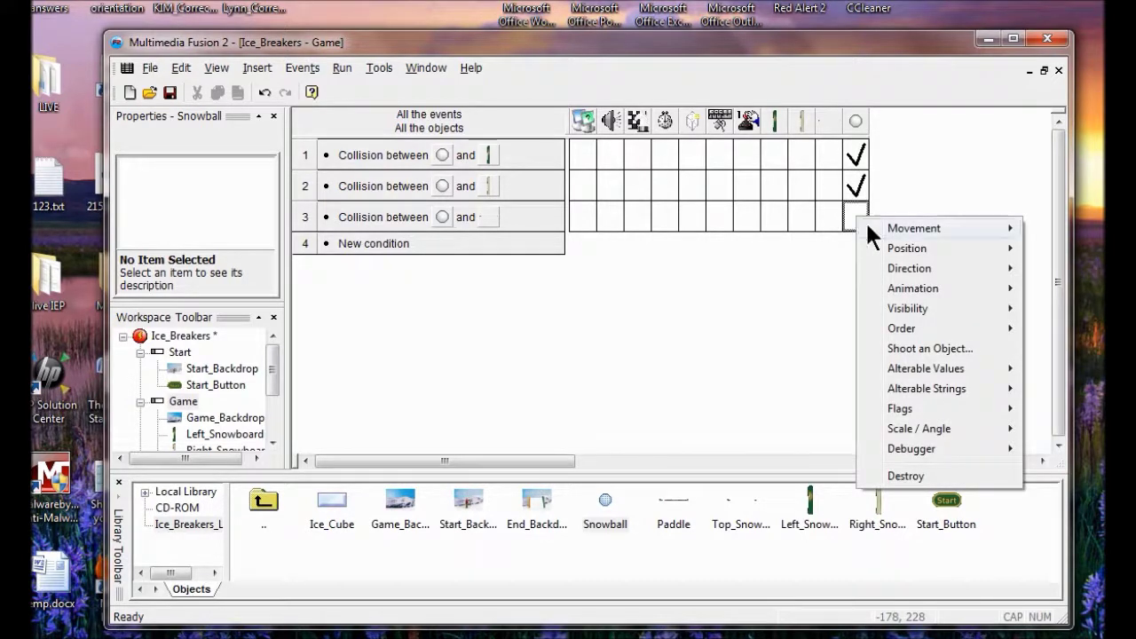
{"action": "mouse_move", "coordinate": [897, 227]}
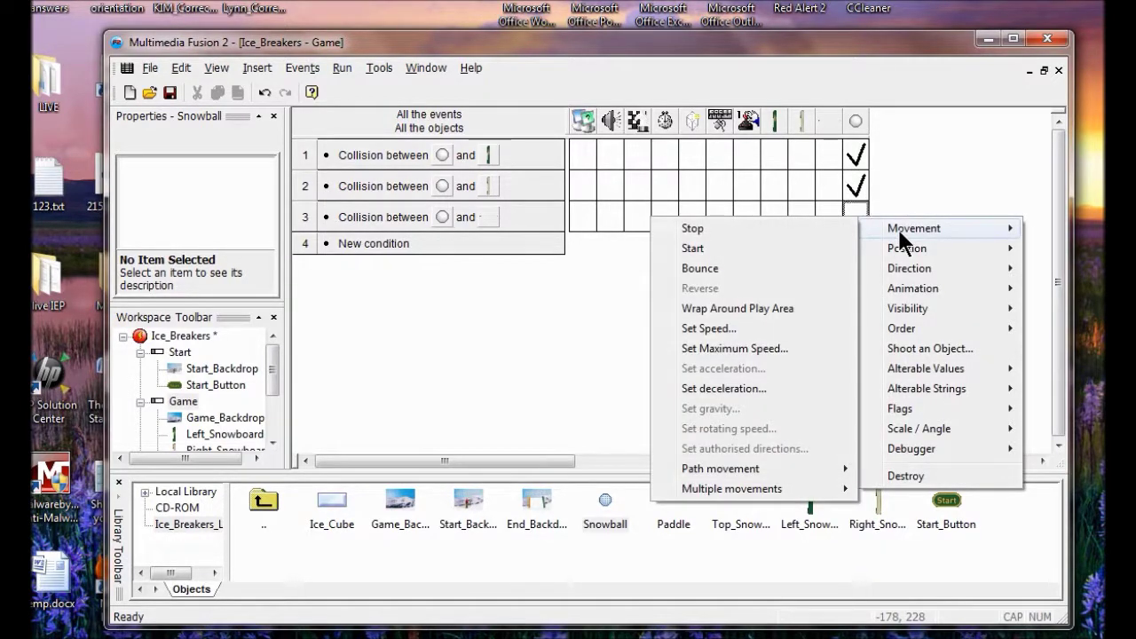
{"action": "left_click", "coordinate": [811, 269]}
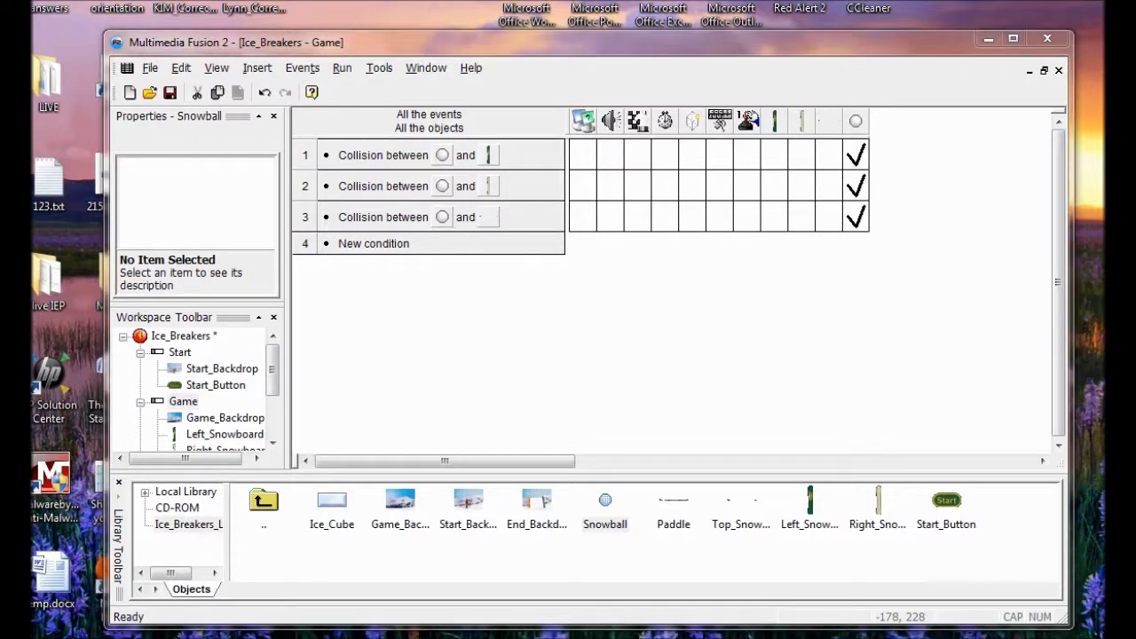
Run the whole application, start the game from its Start screen, and replay it as a new game to test the Snowball's bouncing
{"action": "left_click", "coordinate": [340, 68]}
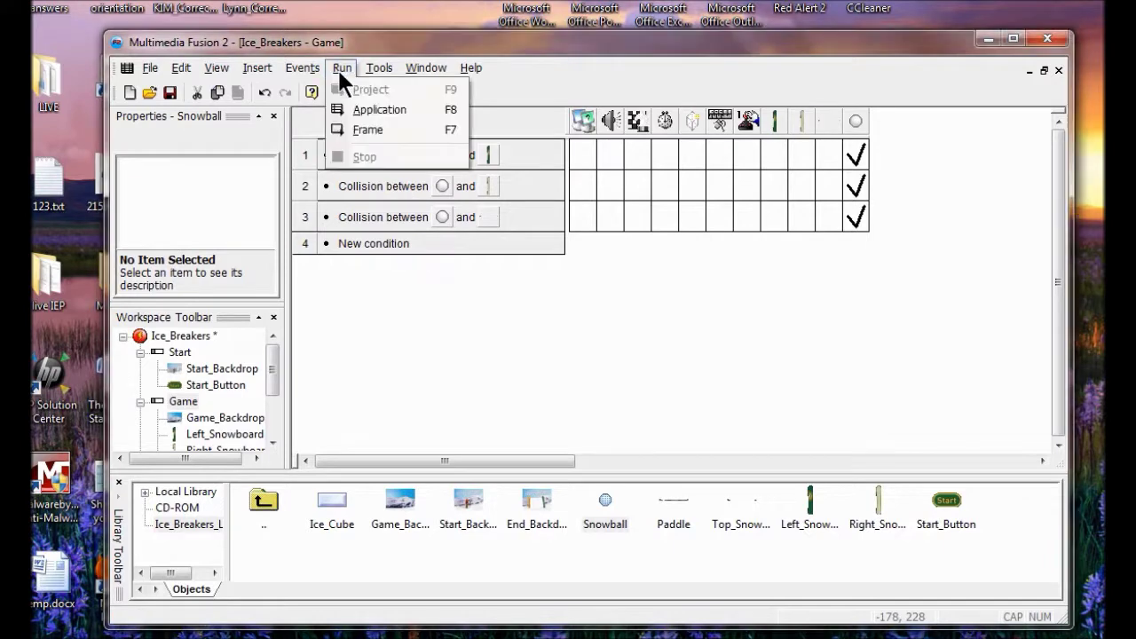
{"action": "left_click", "coordinate": [368, 108]}
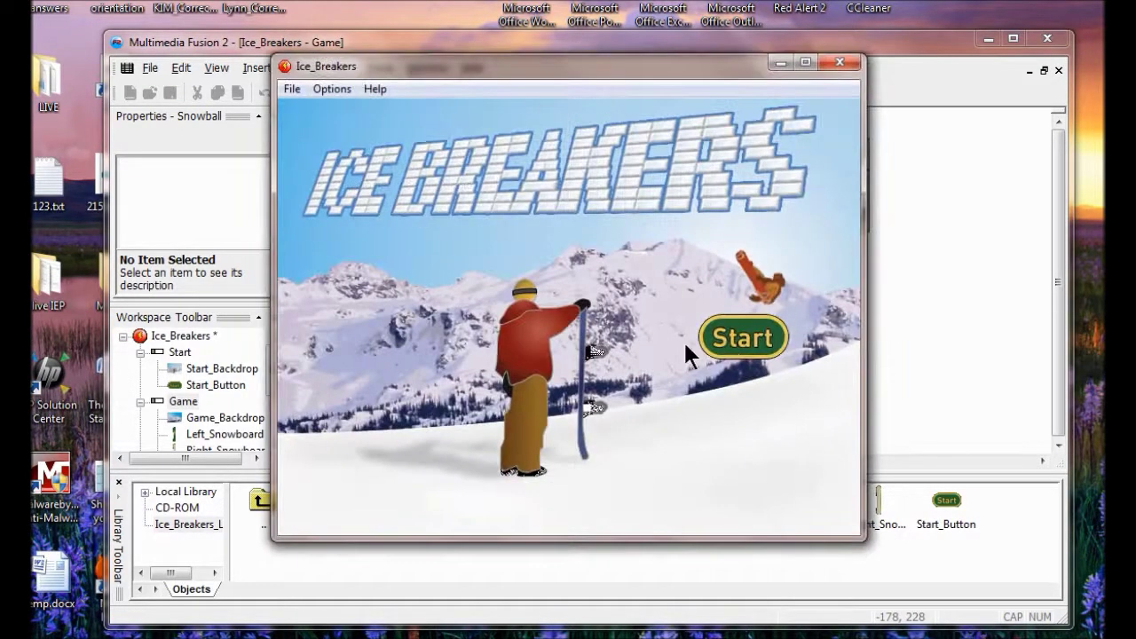
{"action": "left_click", "coordinate": [737, 348]}
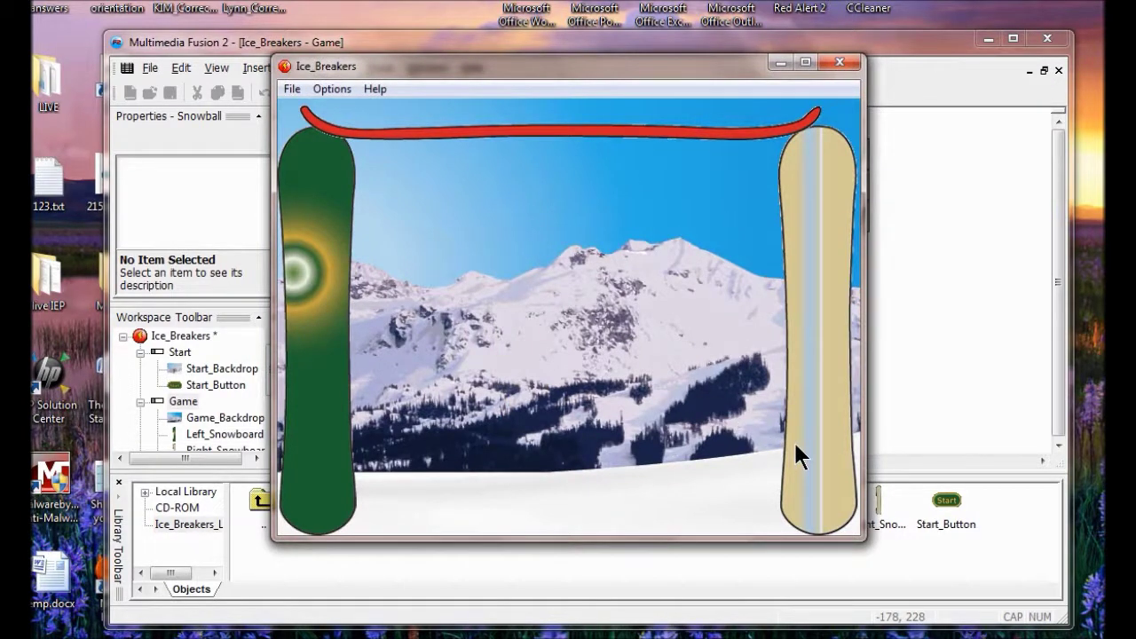
{"action": "left_click", "coordinate": [292, 89]}
{"action": "left_click", "coordinate": [304, 110]}
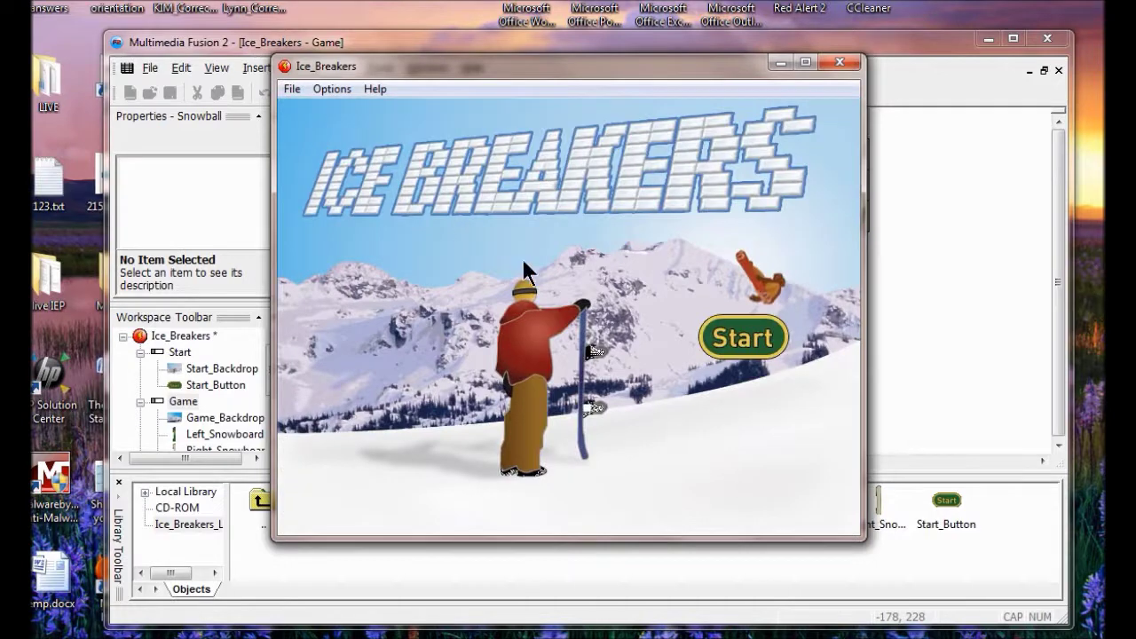
{"action": "left_click", "coordinate": [748, 339]}
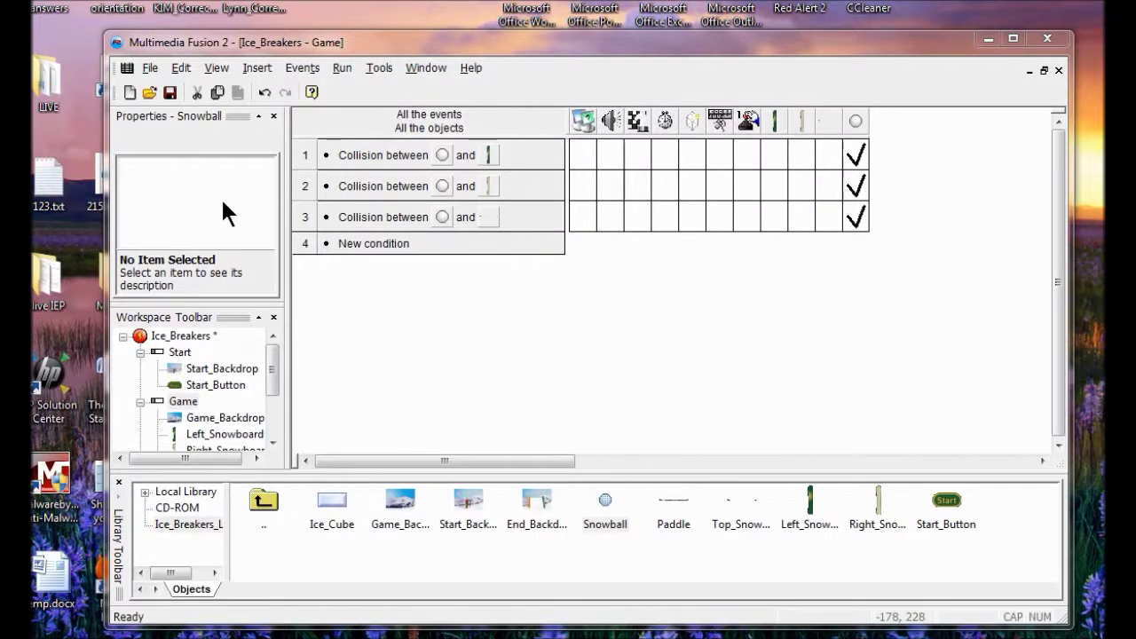
Return to the Game frame's Frame Editor and place the Paddle on the snow near the frame's lower edge, between the side snowboards
{"action": "left_click", "coordinate": [217, 69]}
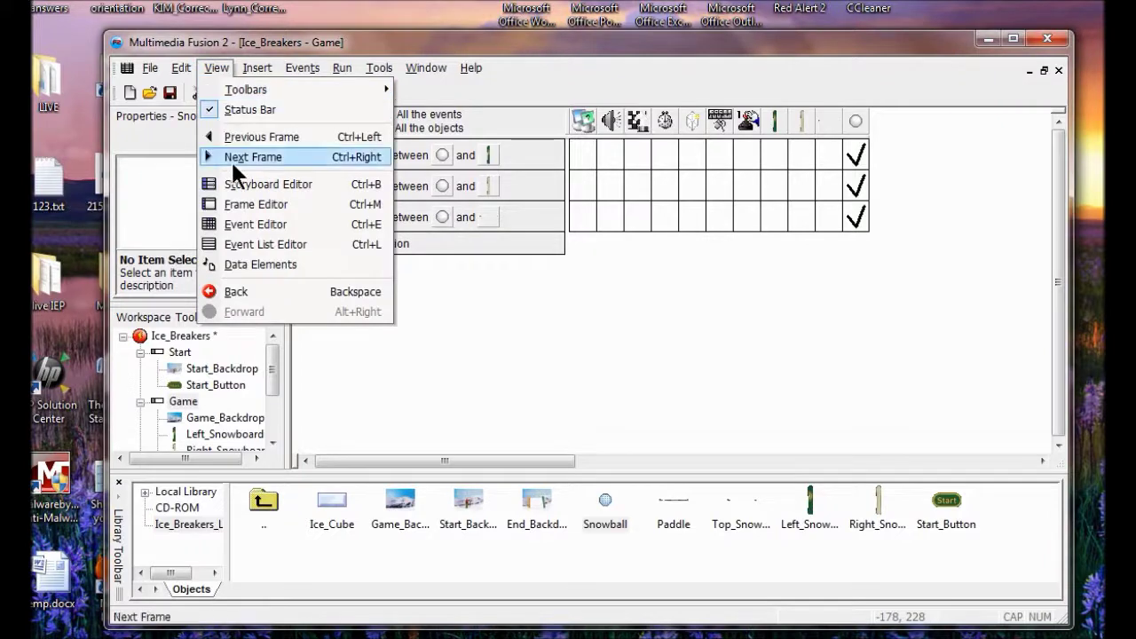
{"action": "left_click", "coordinate": [249, 207]}
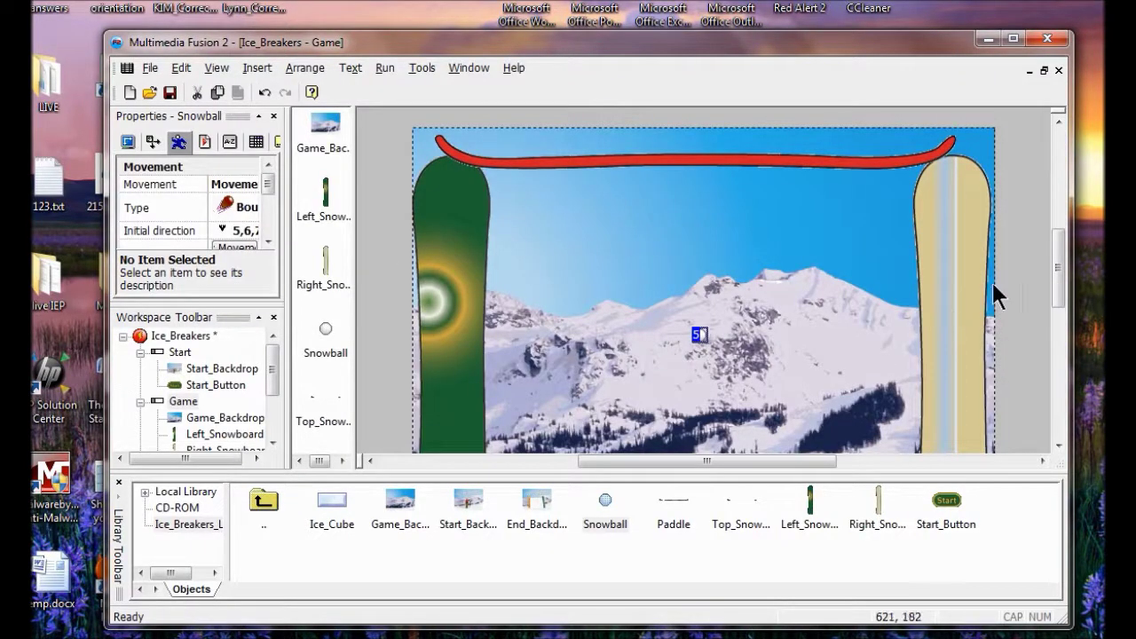
{"action": "left_click_drag", "start_coordinate": [1058, 273], "coordinate": [1053, 300]}
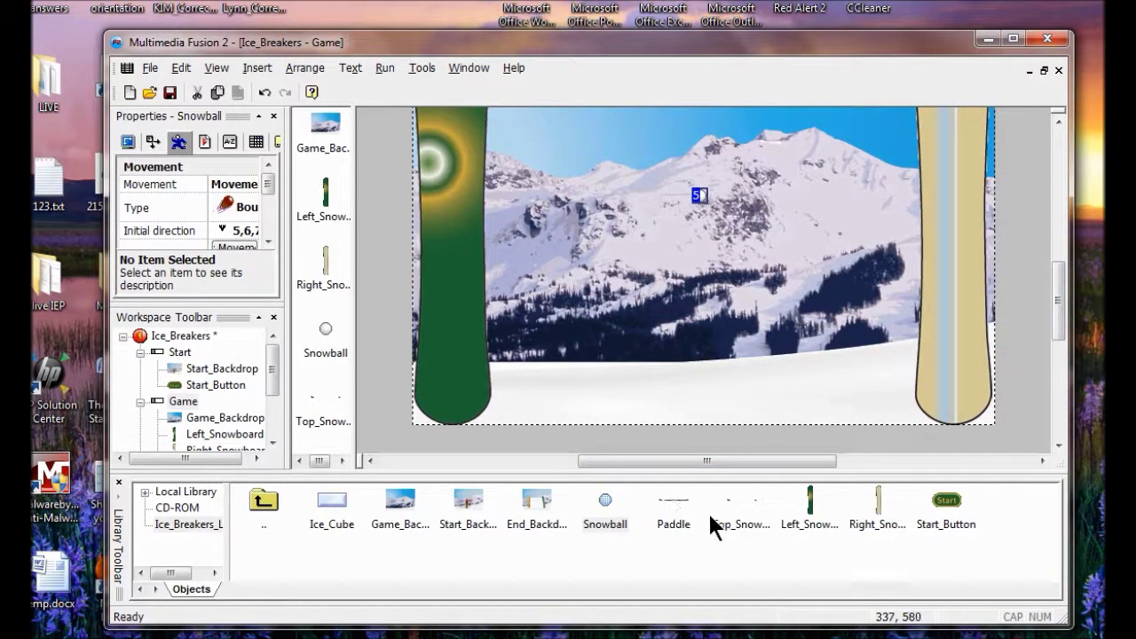
{"action": "left_click", "coordinate": [666, 502]}
{"action": "left_click_drag", "start_coordinate": [665, 502], "coordinate": [723, 391]}
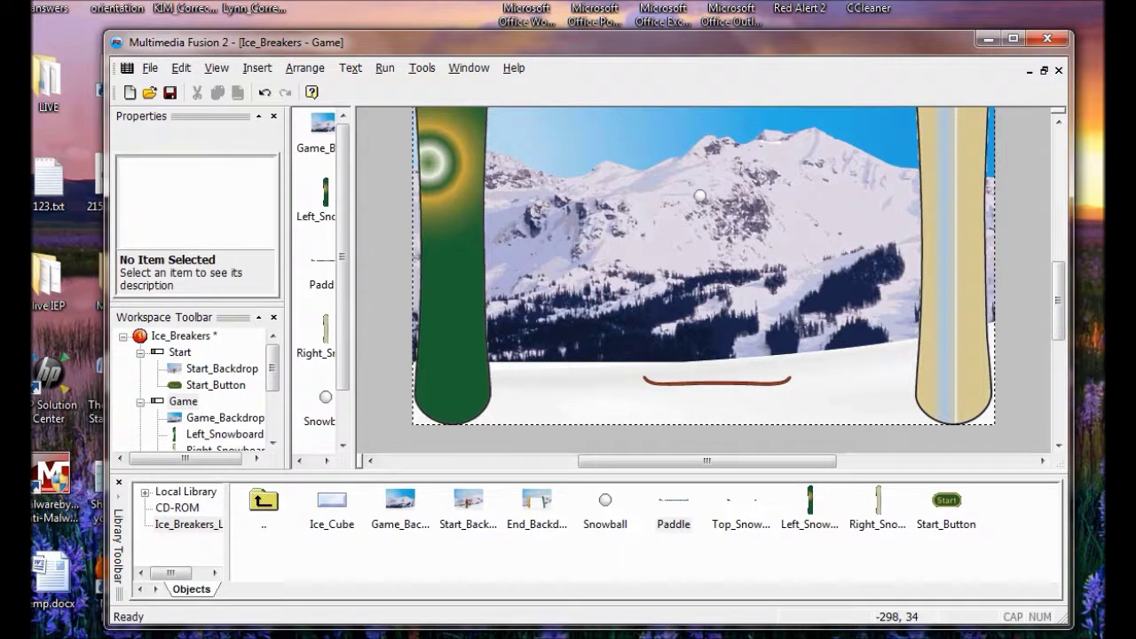
Set the Paddle's movement type to mouse control
{"action": "left_click", "coordinate": [705, 381]}
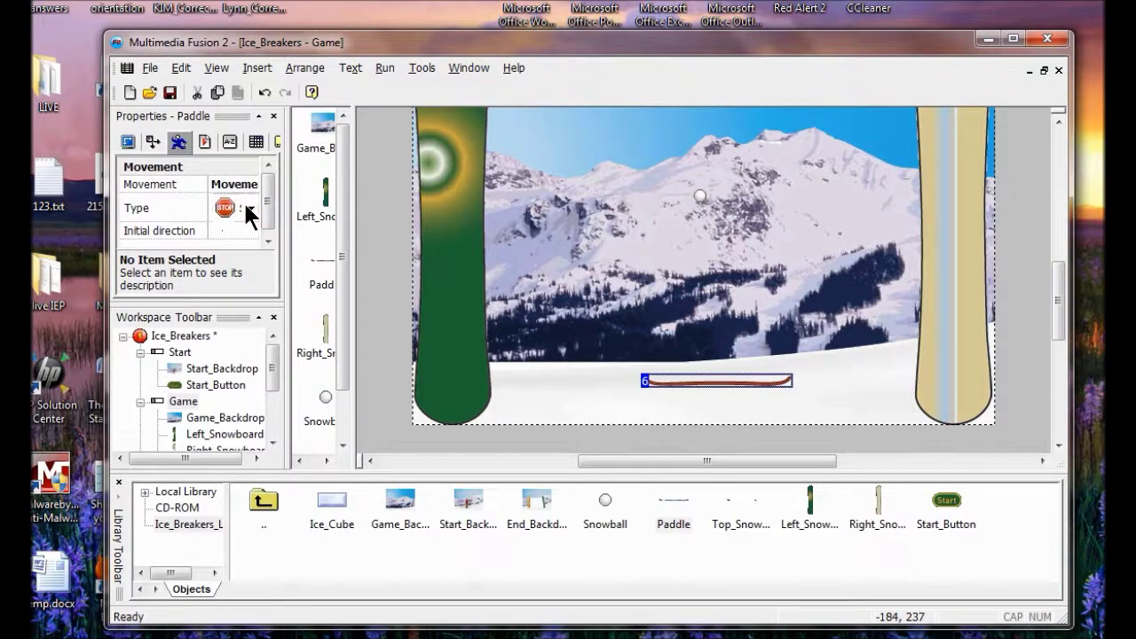
{"action": "left_click", "coordinate": [249, 213]}
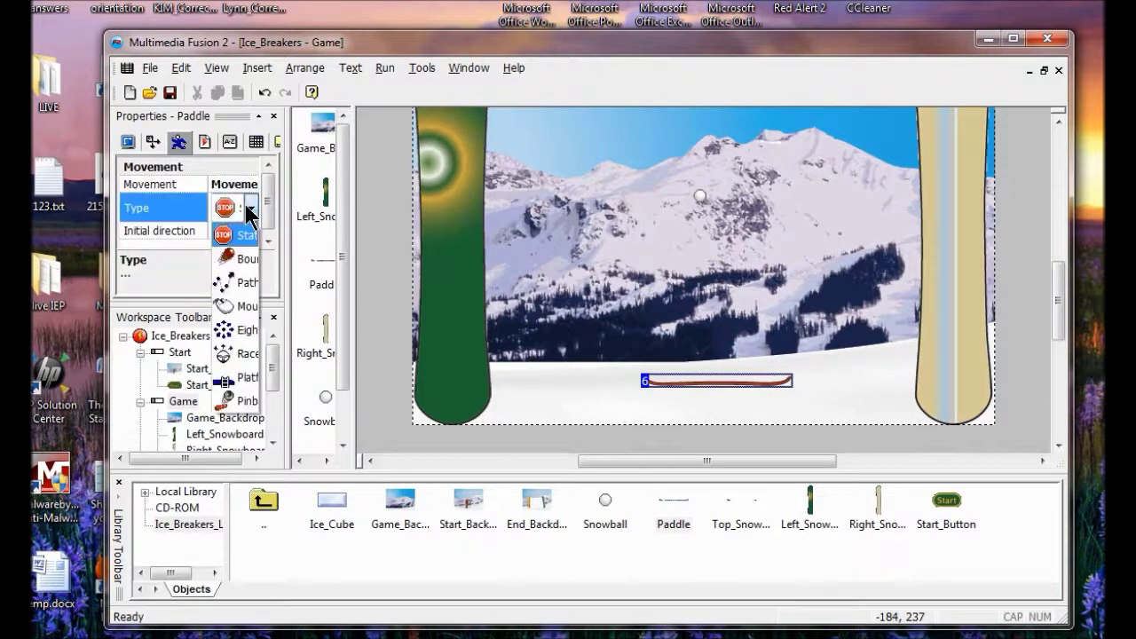
{"action": "left_click", "coordinate": [252, 305]}
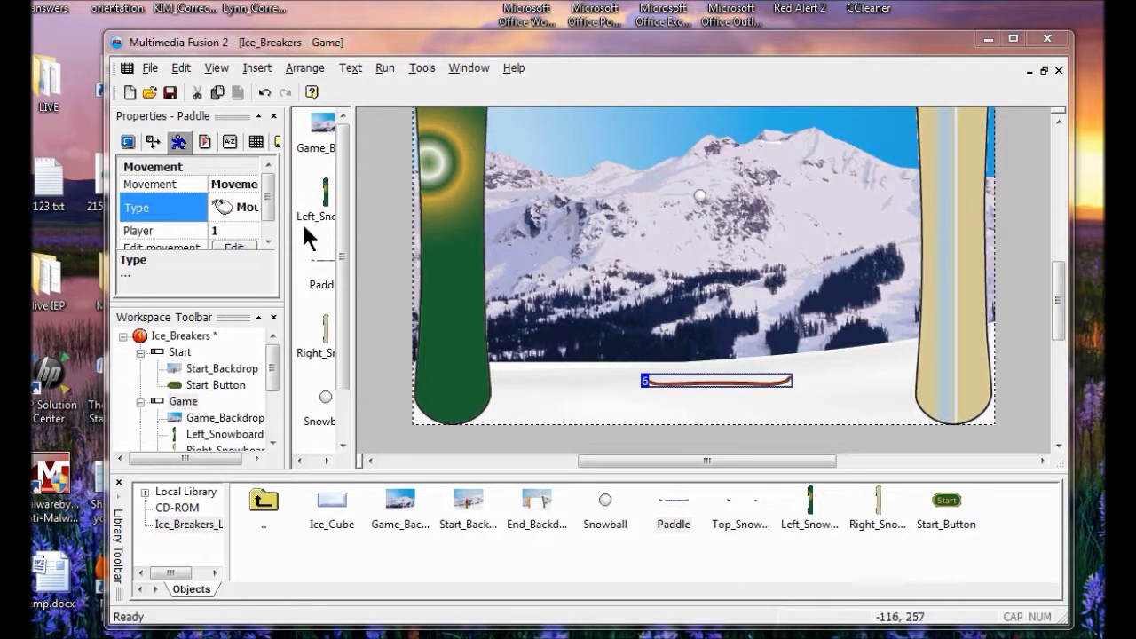
Edit the Paddle's mouse movement area into a thin horizontal band around the Paddle, reaching from the left snowboard to the right one
{"action": "scroll", "coordinate": [267, 222], "scroll_direction": "down", "scroll_amount": 2}
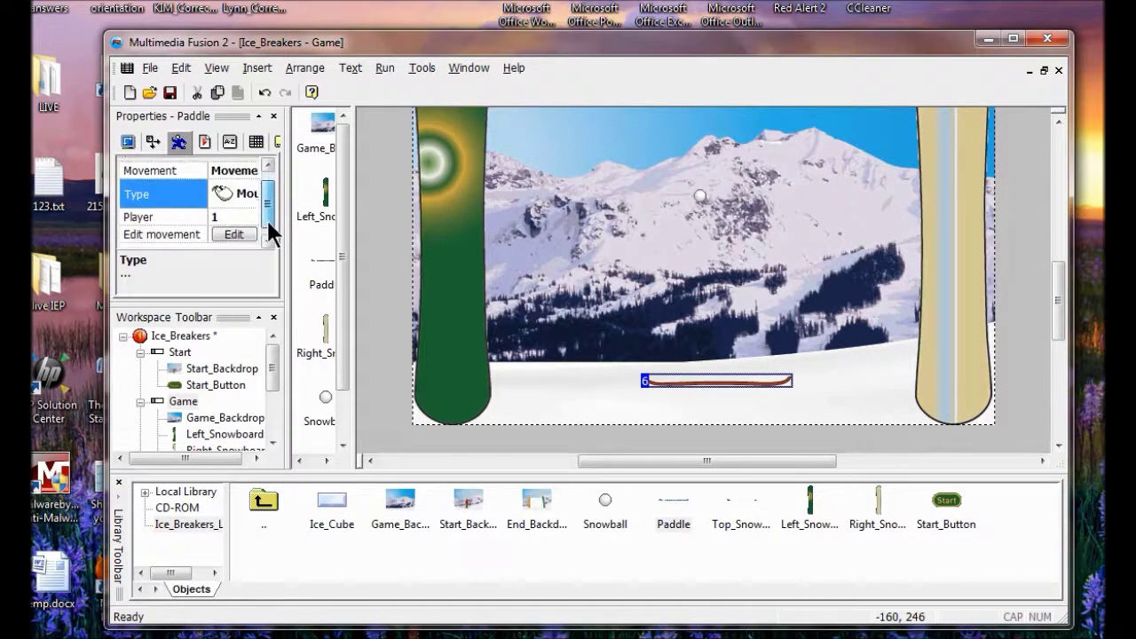
{"action": "left_click", "coordinate": [236, 230]}
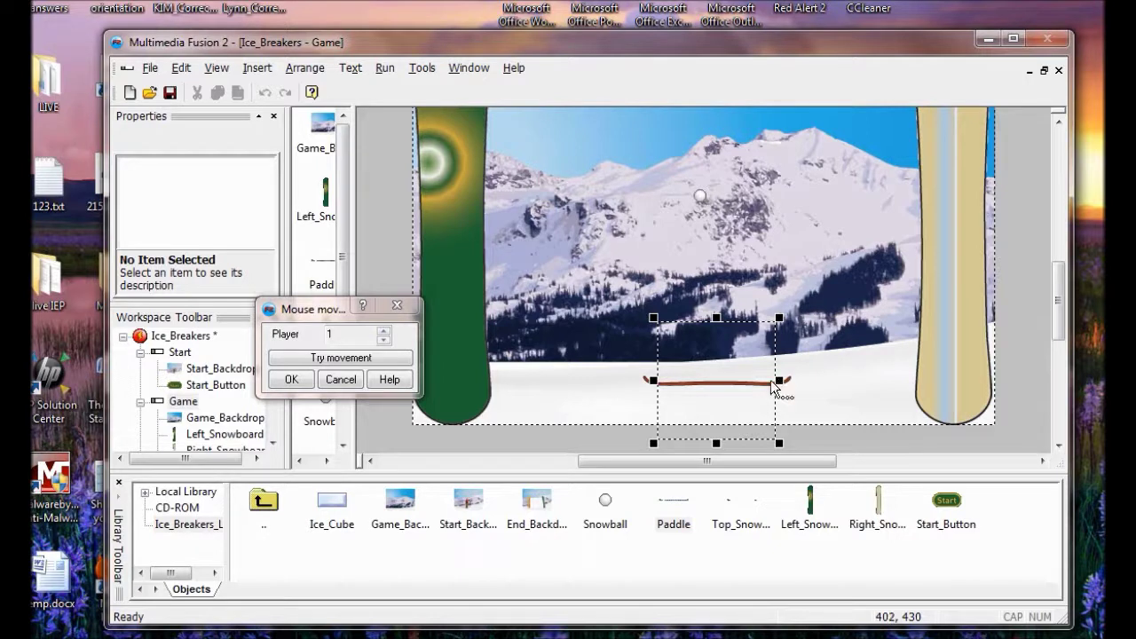
{"action": "left_click_drag", "start_coordinate": [786, 388], "coordinate": [935, 388]}
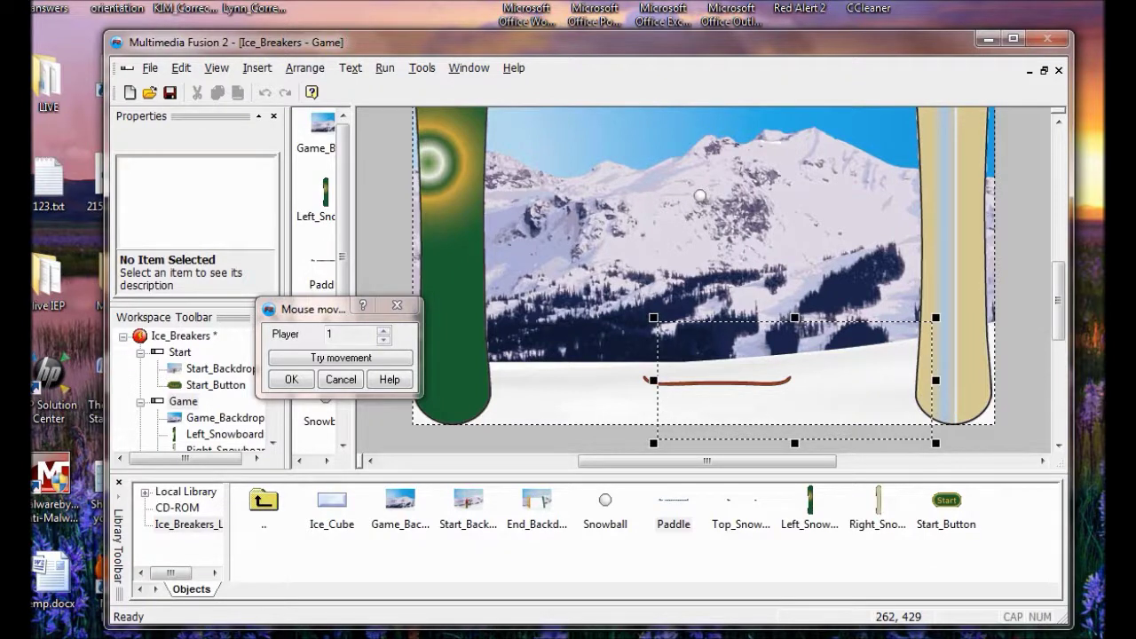
{"action": "left_click_drag", "start_coordinate": [655, 383], "coordinate": [467, 381]}
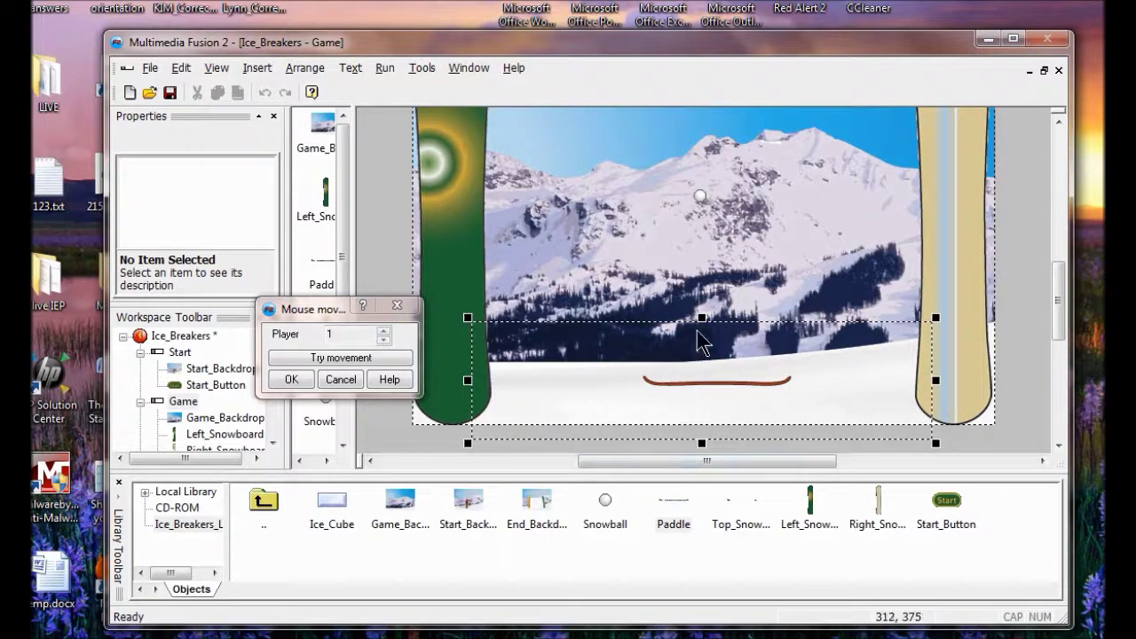
{"action": "mouse_move", "coordinate": [701, 325]}
{"action": "left_mouse_down"}
{"action": "mouse_move", "coordinate": [697, 341]}
{"action": "mouse_move", "coordinate": [699, 327]}
{"action": "left_mouse_up"}
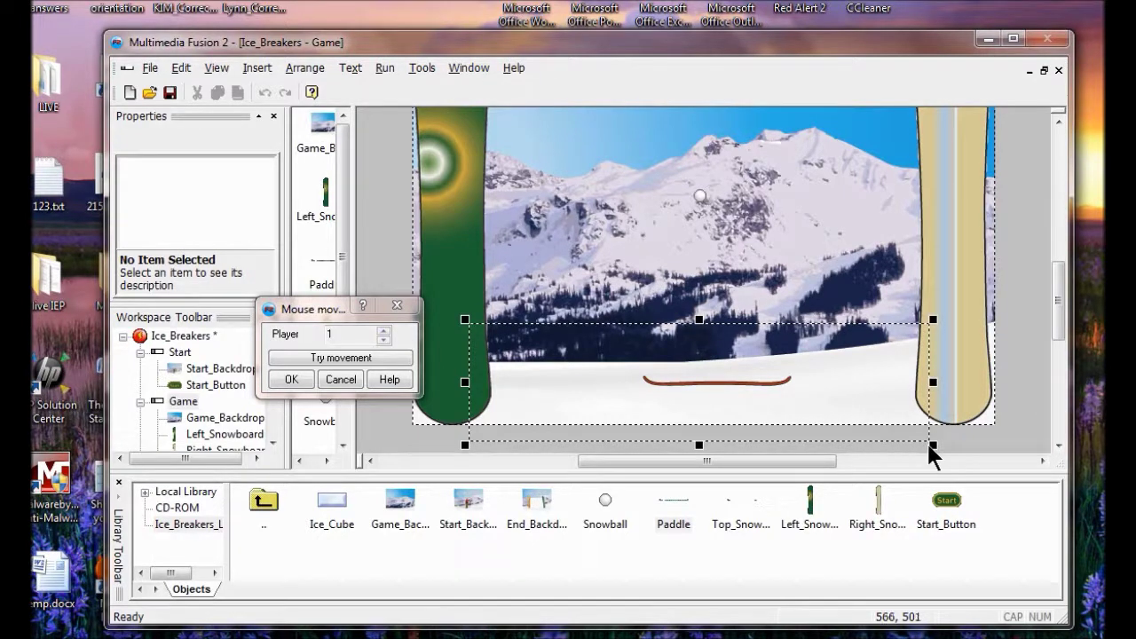
{"action": "left_click_drag", "start_coordinate": [932, 445], "coordinate": [932, 393]}
{"action": "left_click_drag", "start_coordinate": [936, 319], "coordinate": [930, 364]}
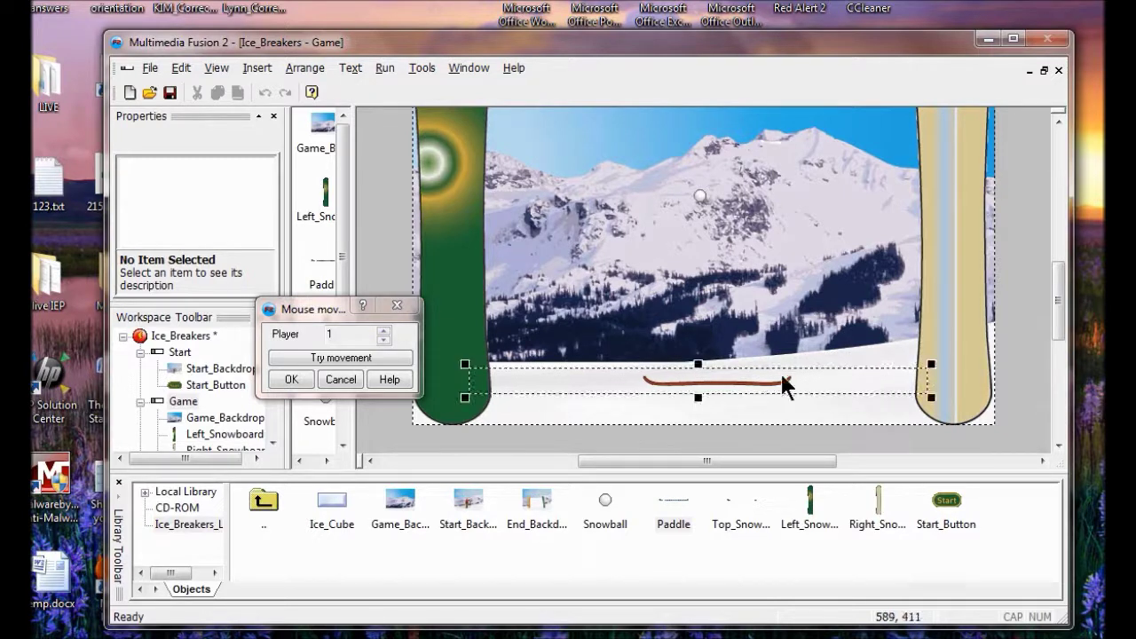
{"action": "left_click", "coordinate": [297, 378]}
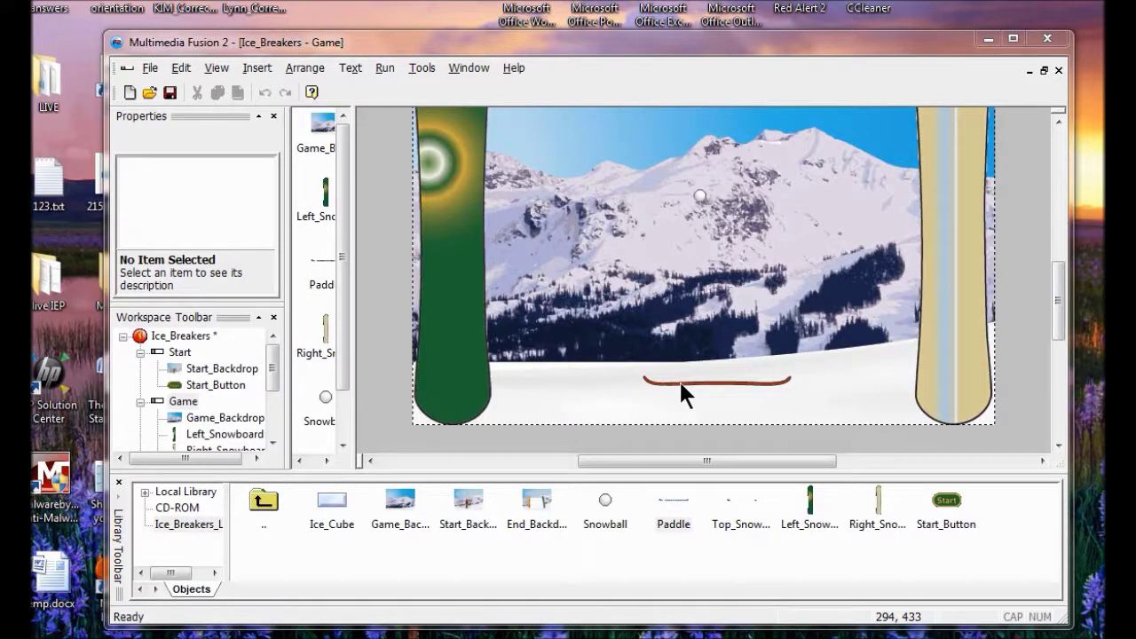
In the Game frame's Event Editor, add a keyboard condition for pressing the Escape key
{"action": "left_click", "coordinate": [217, 70]}
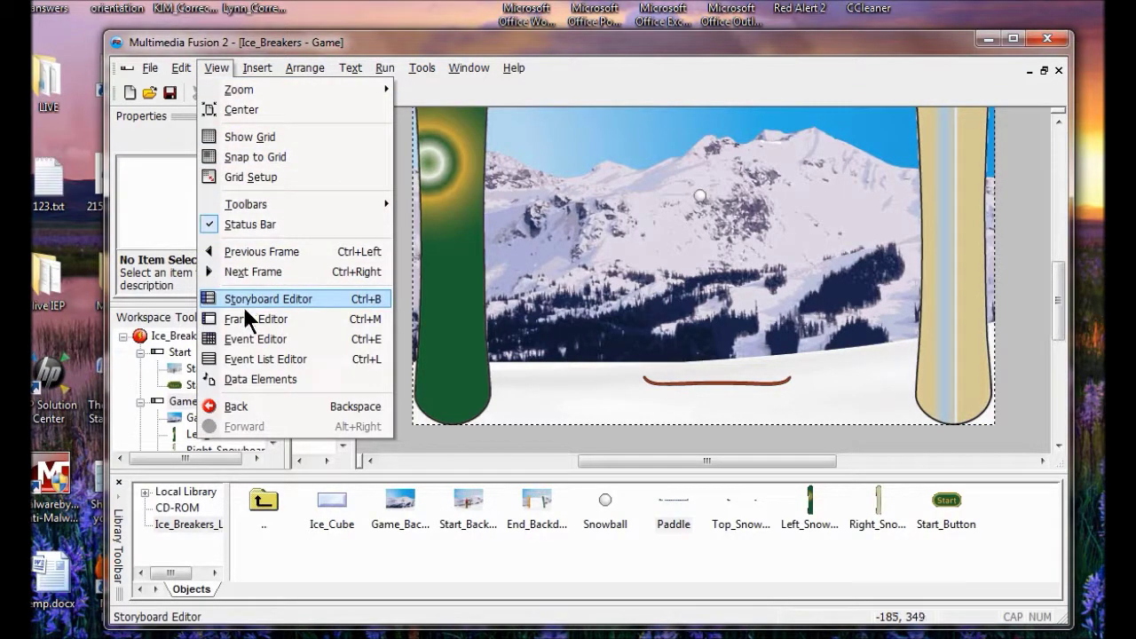
{"action": "left_click", "coordinate": [258, 340]}
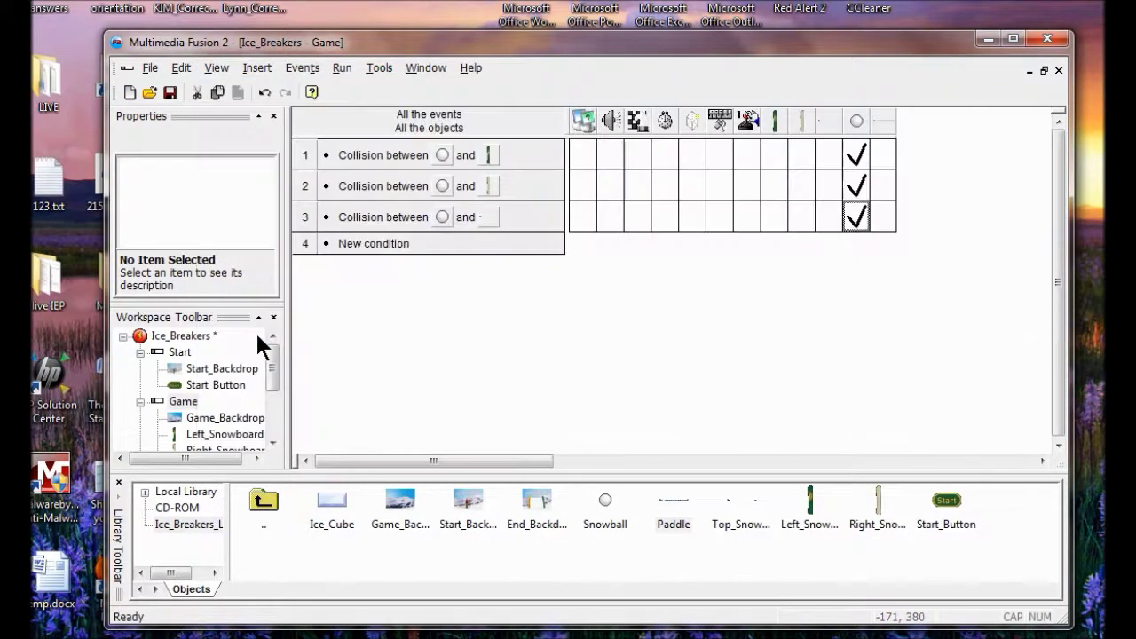
{"action": "left_click", "coordinate": [366, 243]}
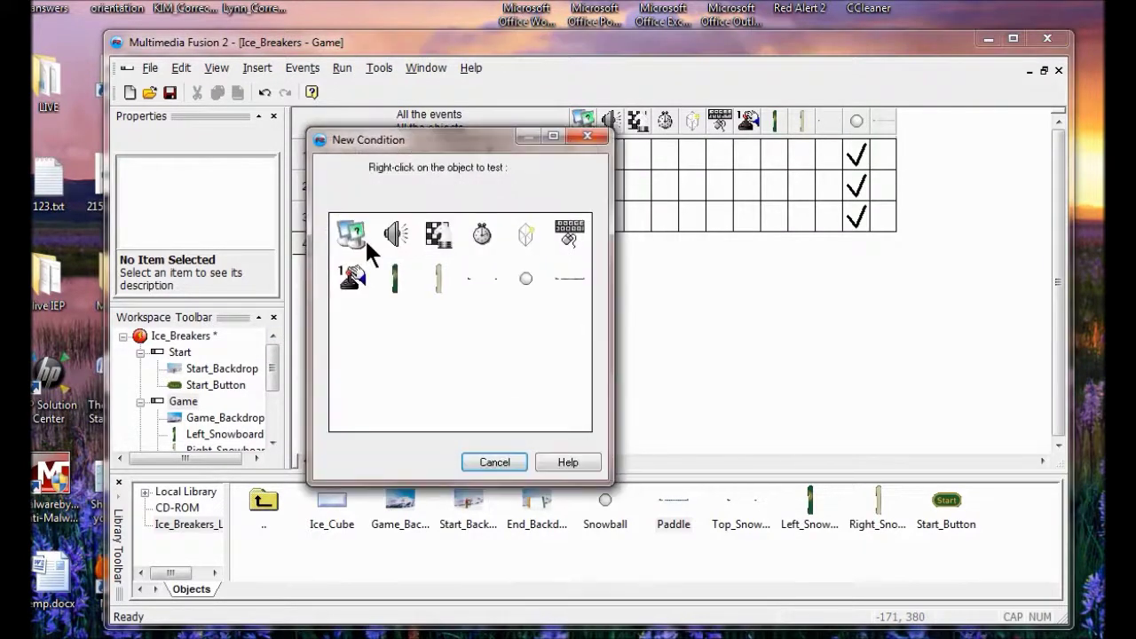
{"action": "right_click", "coordinate": [565, 230]}
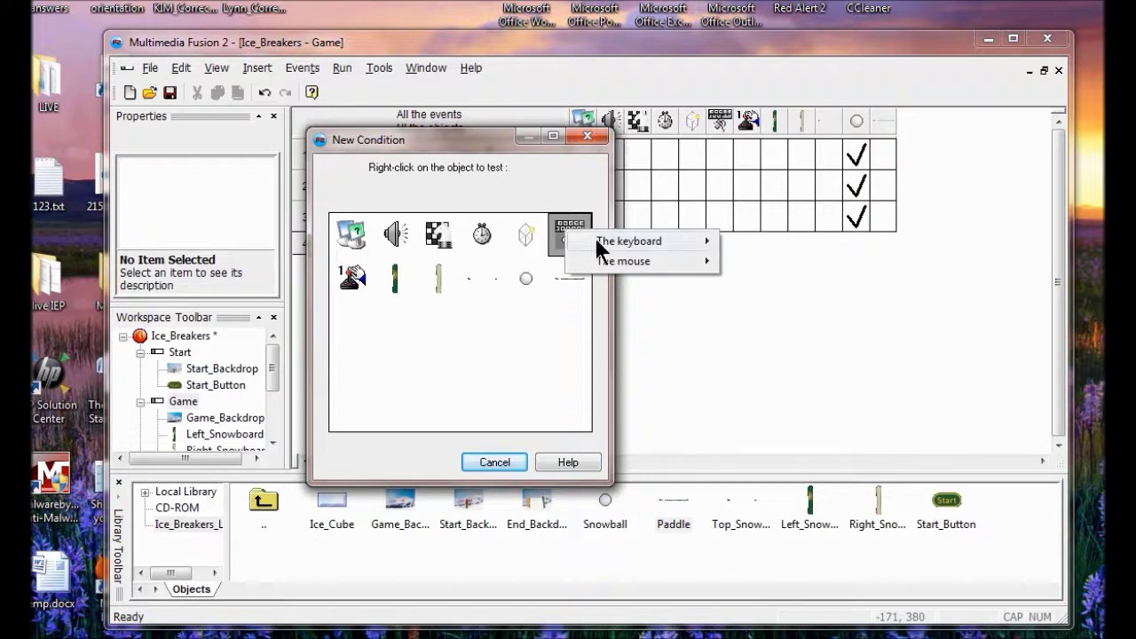
{"action": "mouse_move", "coordinate": [612, 247]}
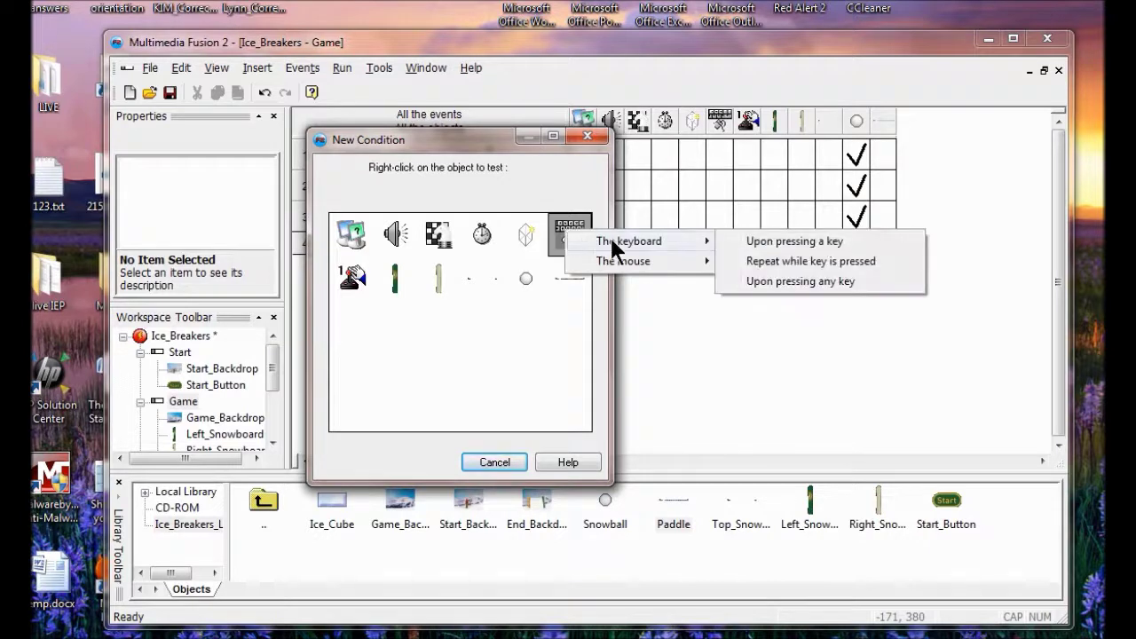
{"action": "left_click", "coordinate": [779, 241]}
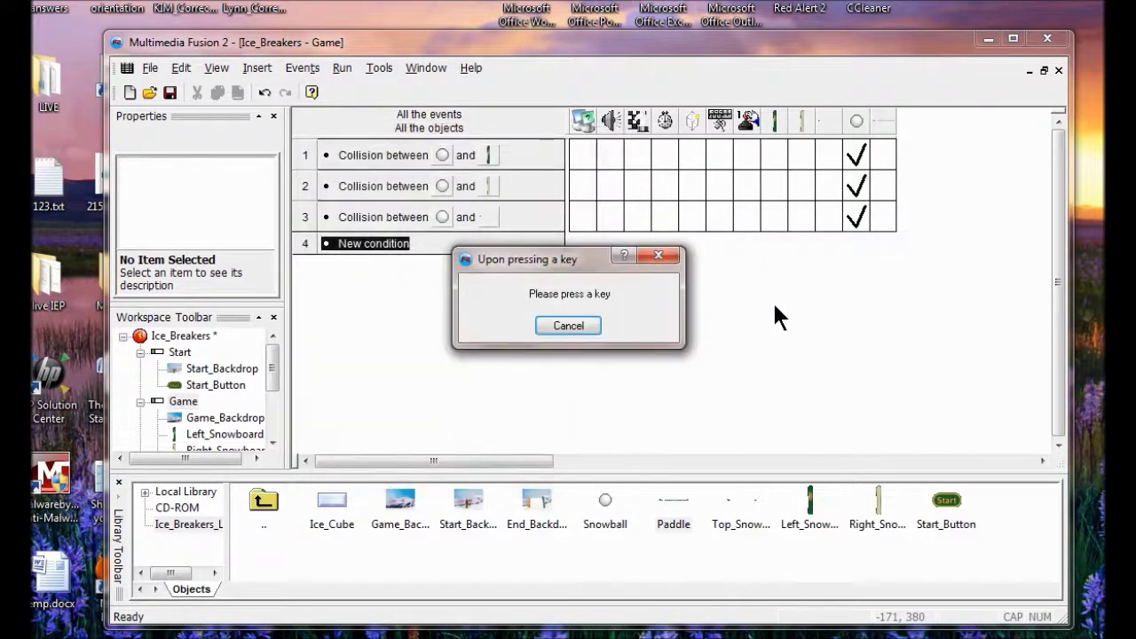
{"action": "key", "text": "Escape"}
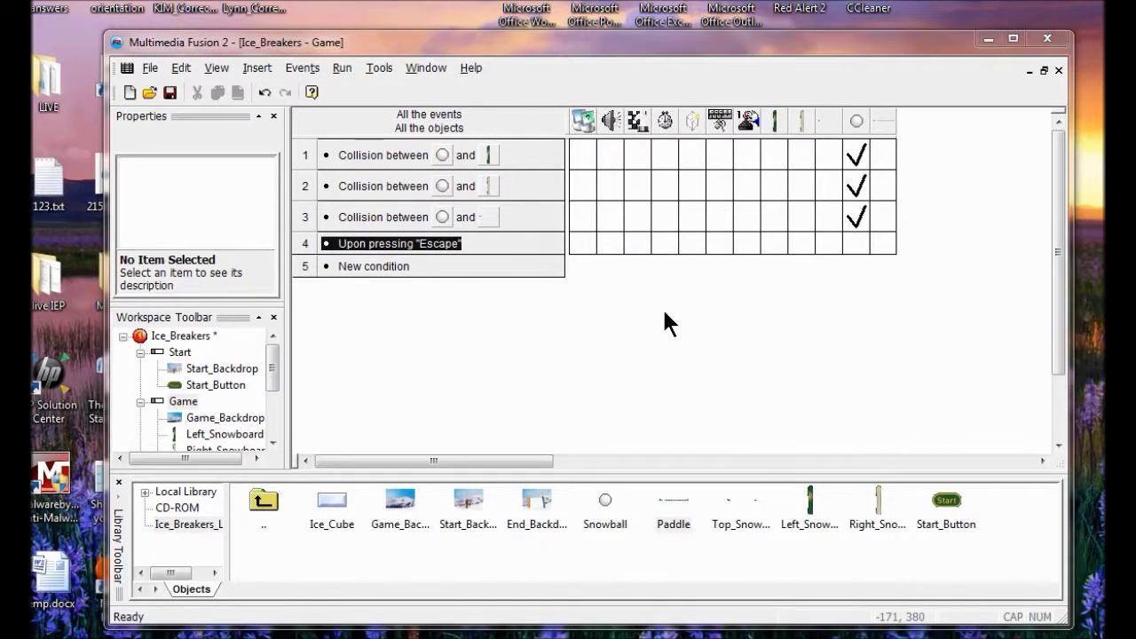
Make the Escape event end the application, and save the project
{"action": "left_click", "coordinate": [632, 243]}
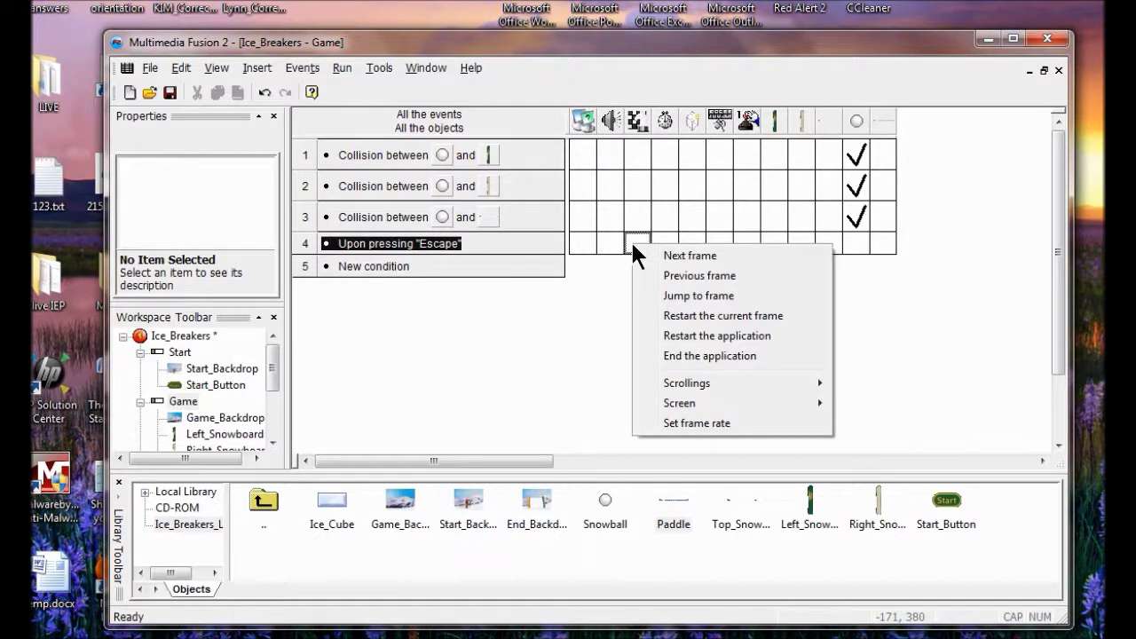
{"action": "left_click", "coordinate": [679, 355]}
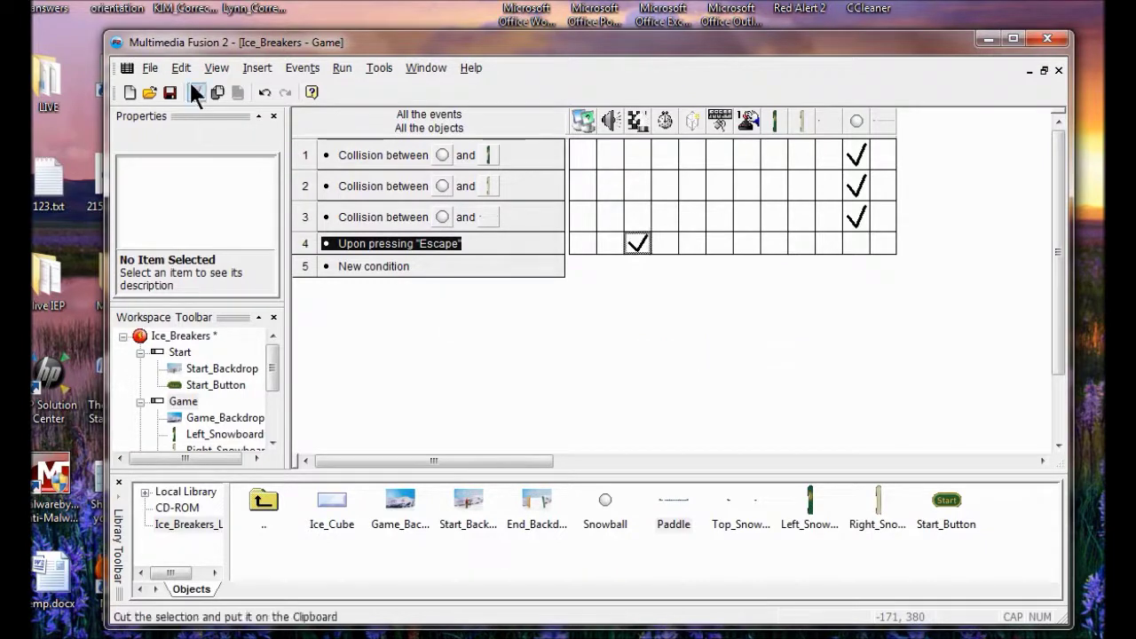
{"action": "key", "text": "ctrl+s"}
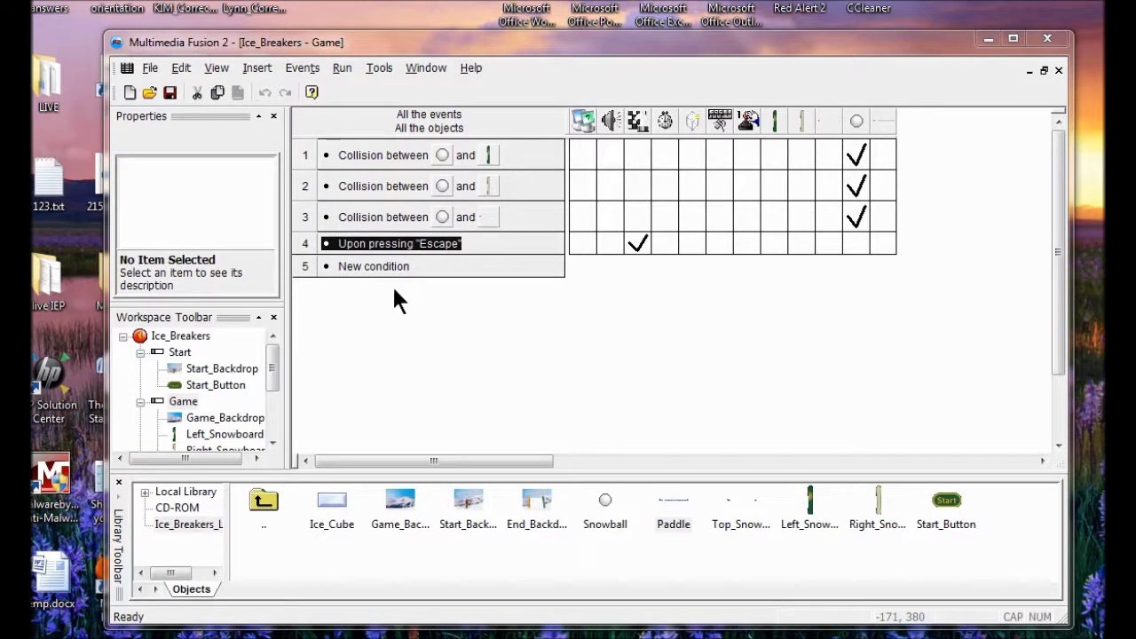
Add a new event condition testing for a collision between the Snowball and the Paddle
{"action": "left_click", "coordinate": [375, 266]}
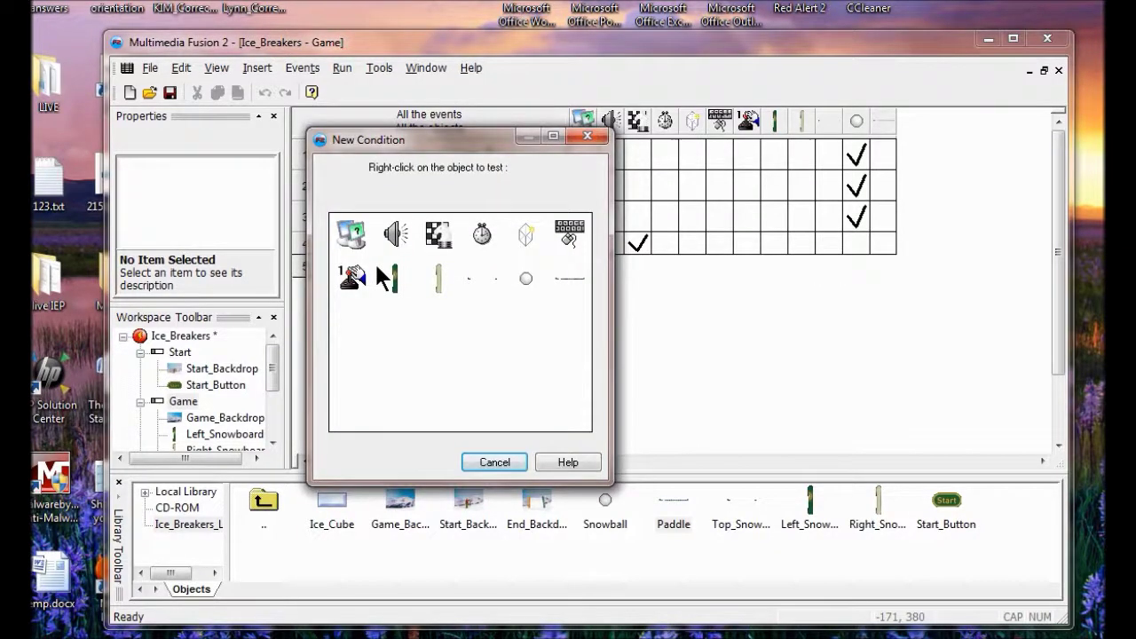
{"action": "right_click", "coordinate": [526, 277]}
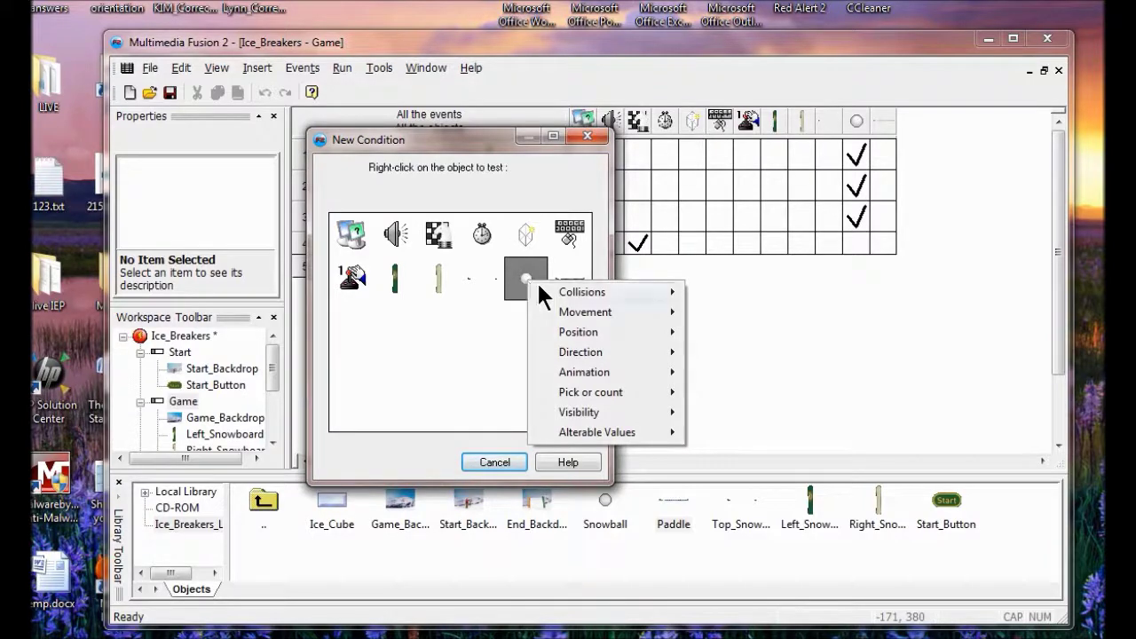
{"action": "mouse_move", "coordinate": [577, 291]}
{"action": "left_click", "coordinate": [733, 294]}
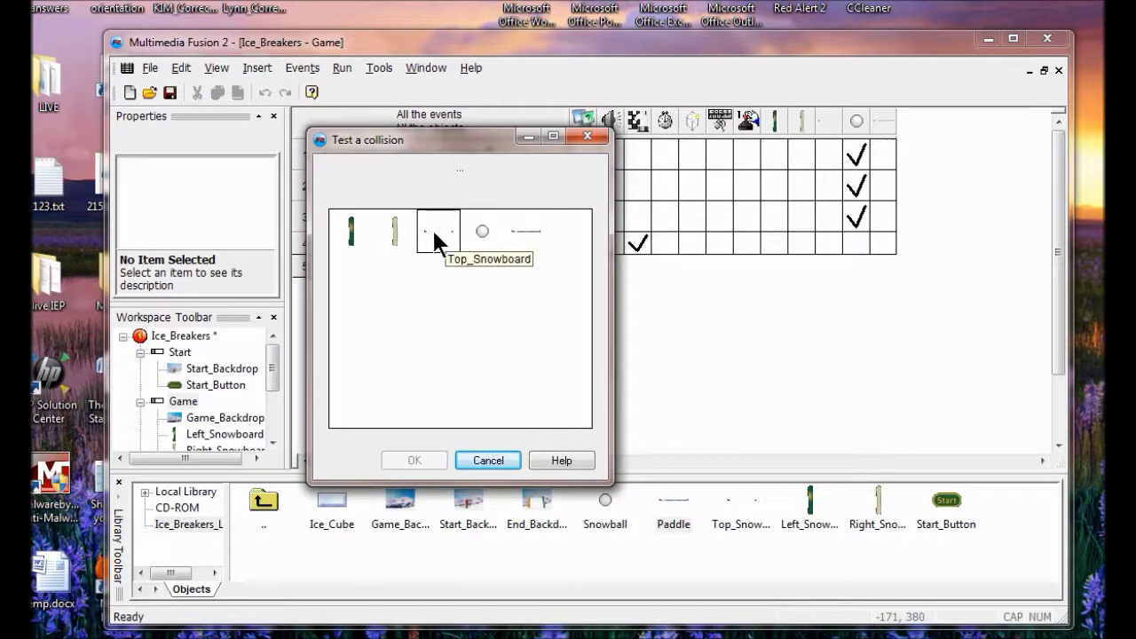
{"action": "left_click", "coordinate": [521, 238]}
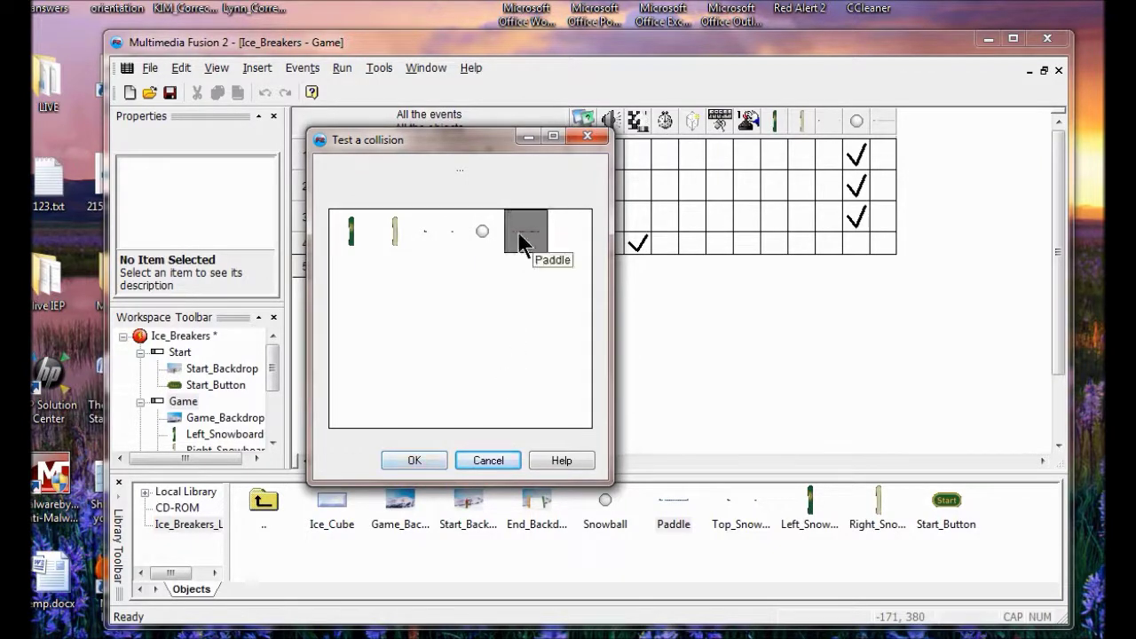
{"action": "left_click", "coordinate": [407, 456]}
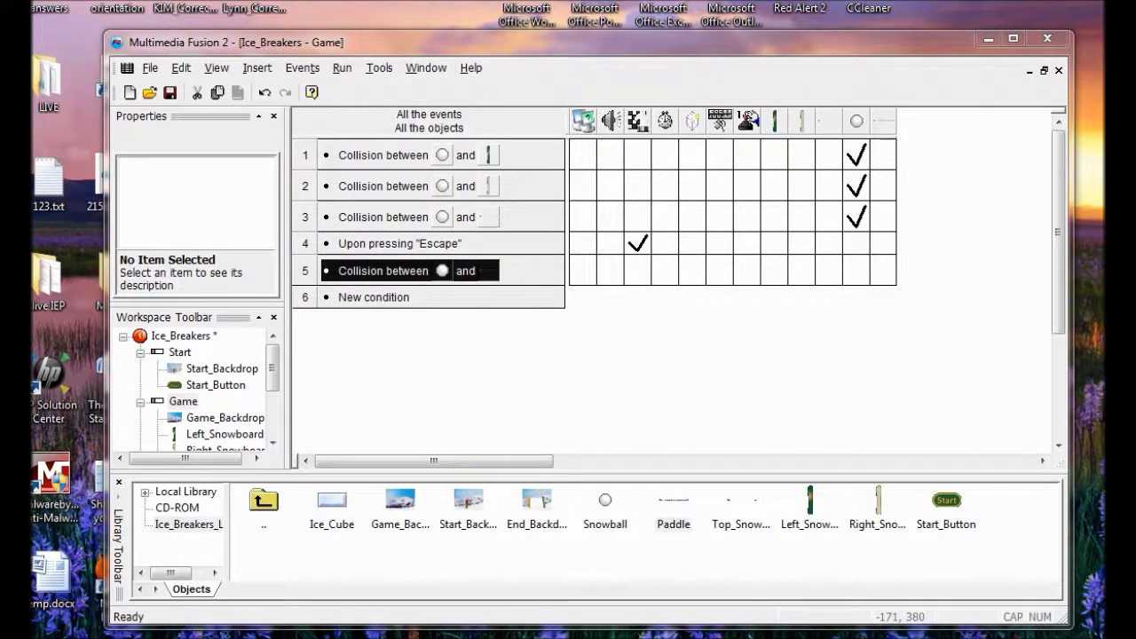
Give the Snowball a bounce movement action for its collision with the Paddle
{"action": "right_click", "coordinate": [855, 268]}
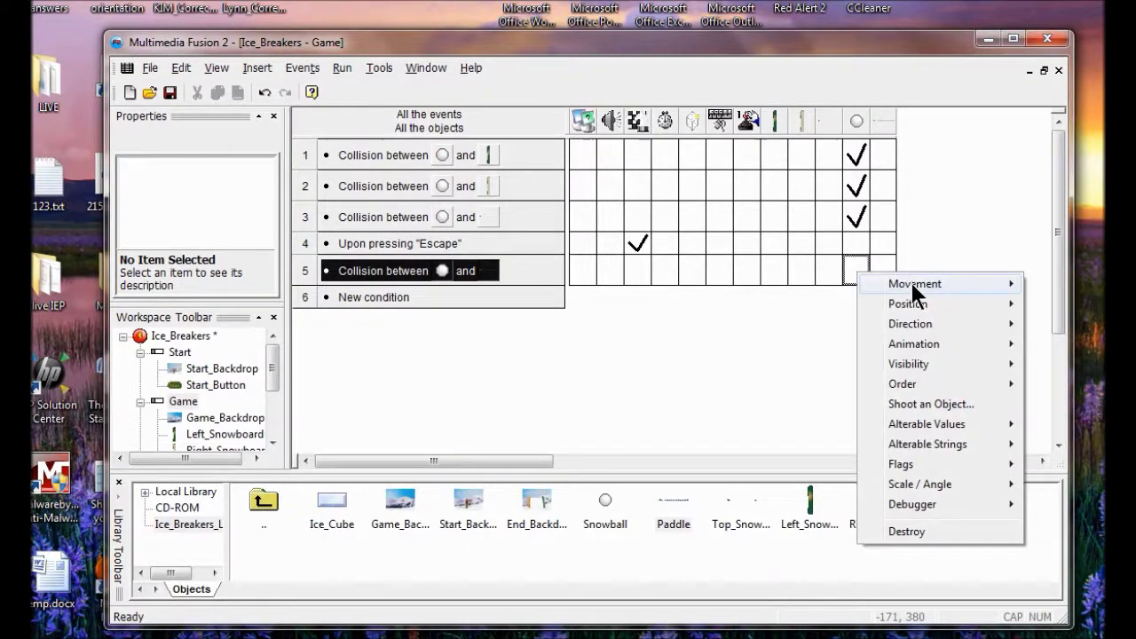
{"action": "mouse_move", "coordinate": [913, 286]}
{"action": "left_click", "coordinate": [801, 325]}
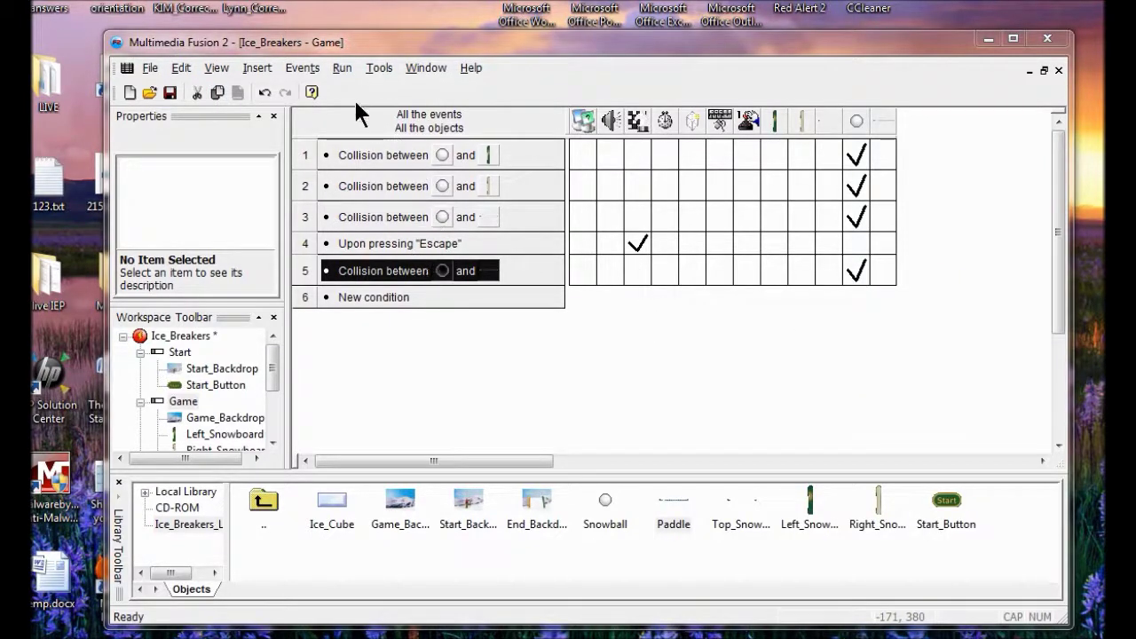
Run the whole application, start the game to test the Paddle, and quit it with the Escape key
{"action": "left_click", "coordinate": [337, 67]}
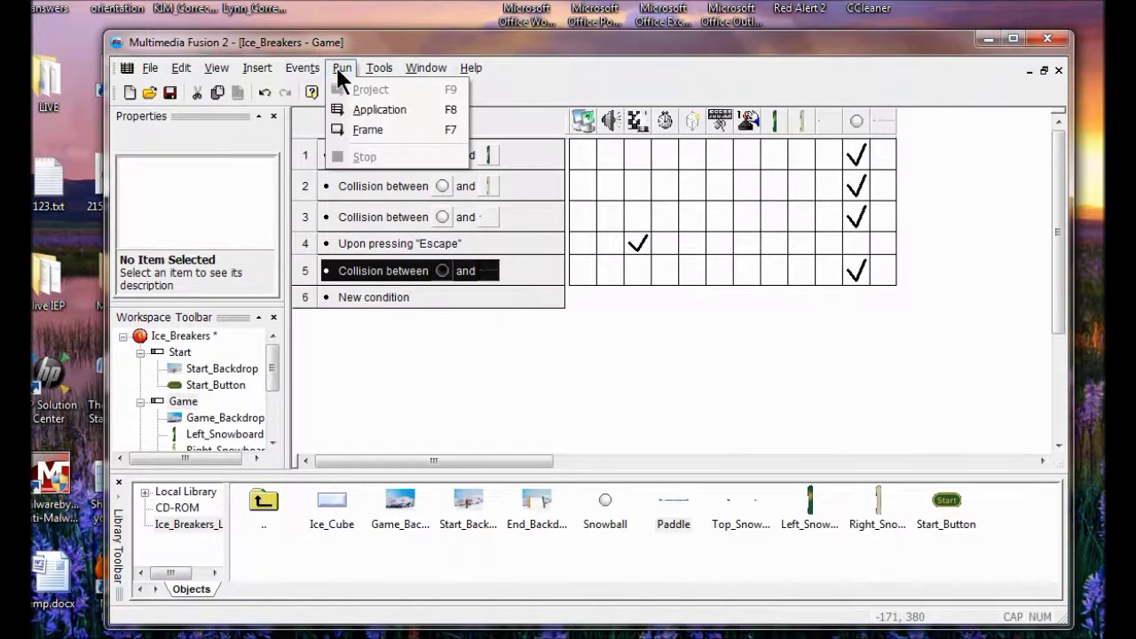
{"action": "left_click", "coordinate": [368, 109]}
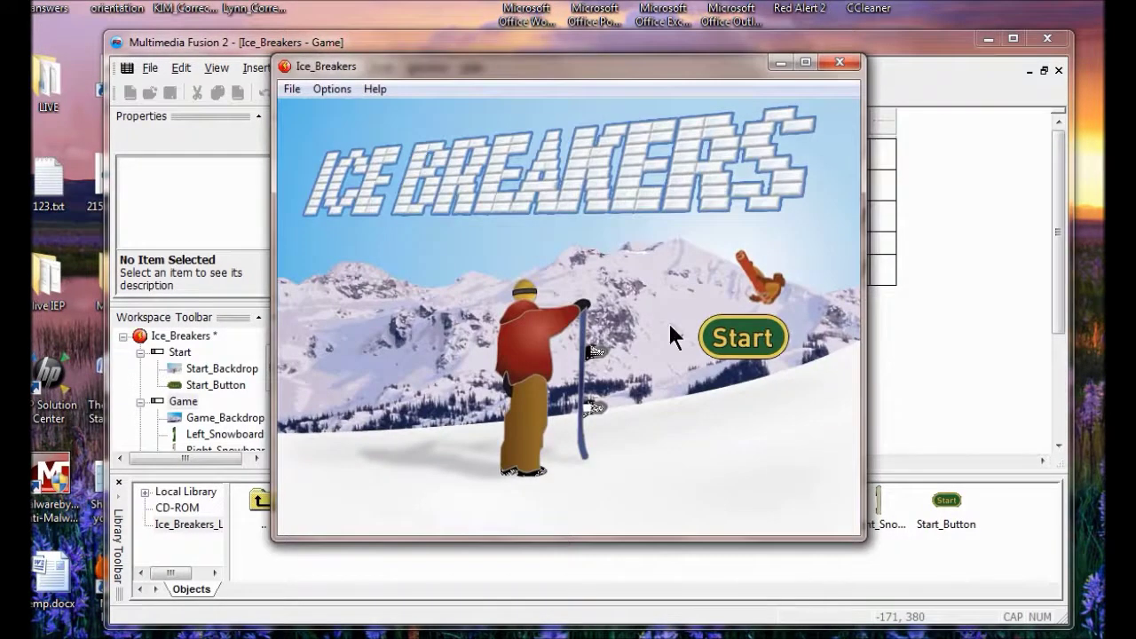
{"action": "left_click", "coordinate": [754, 348]}
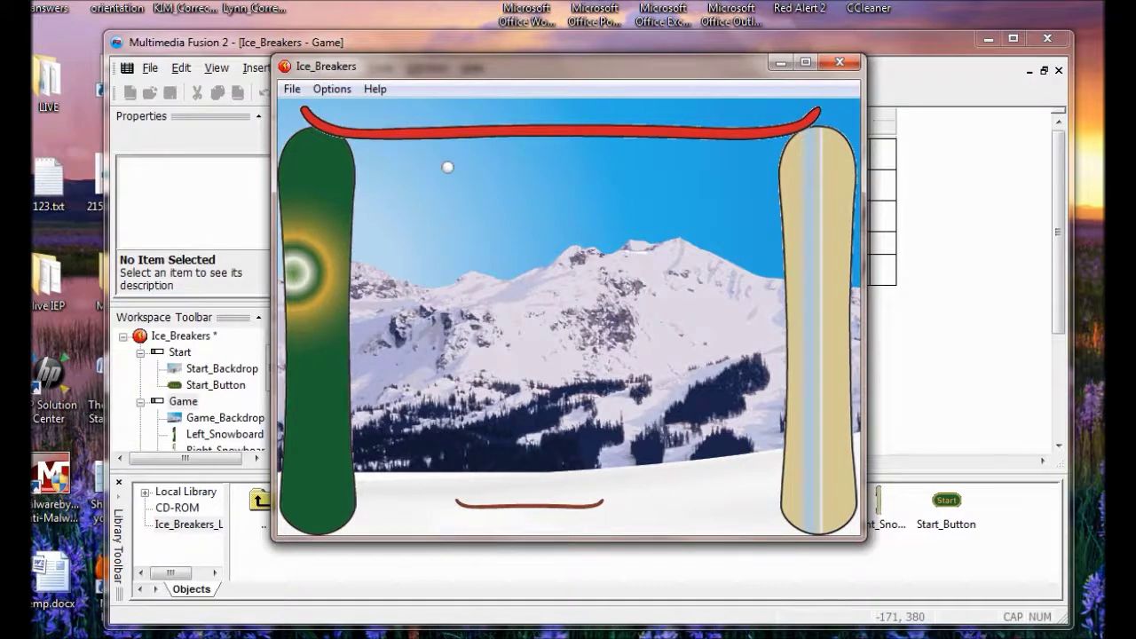
{"action": "key", "text": "Escape"}
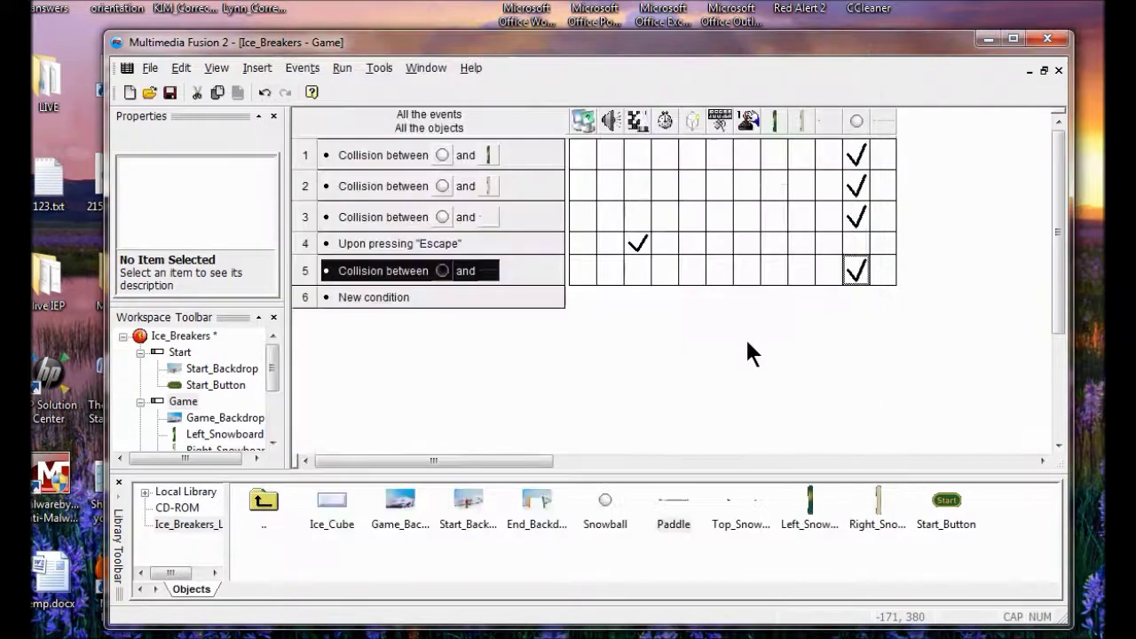